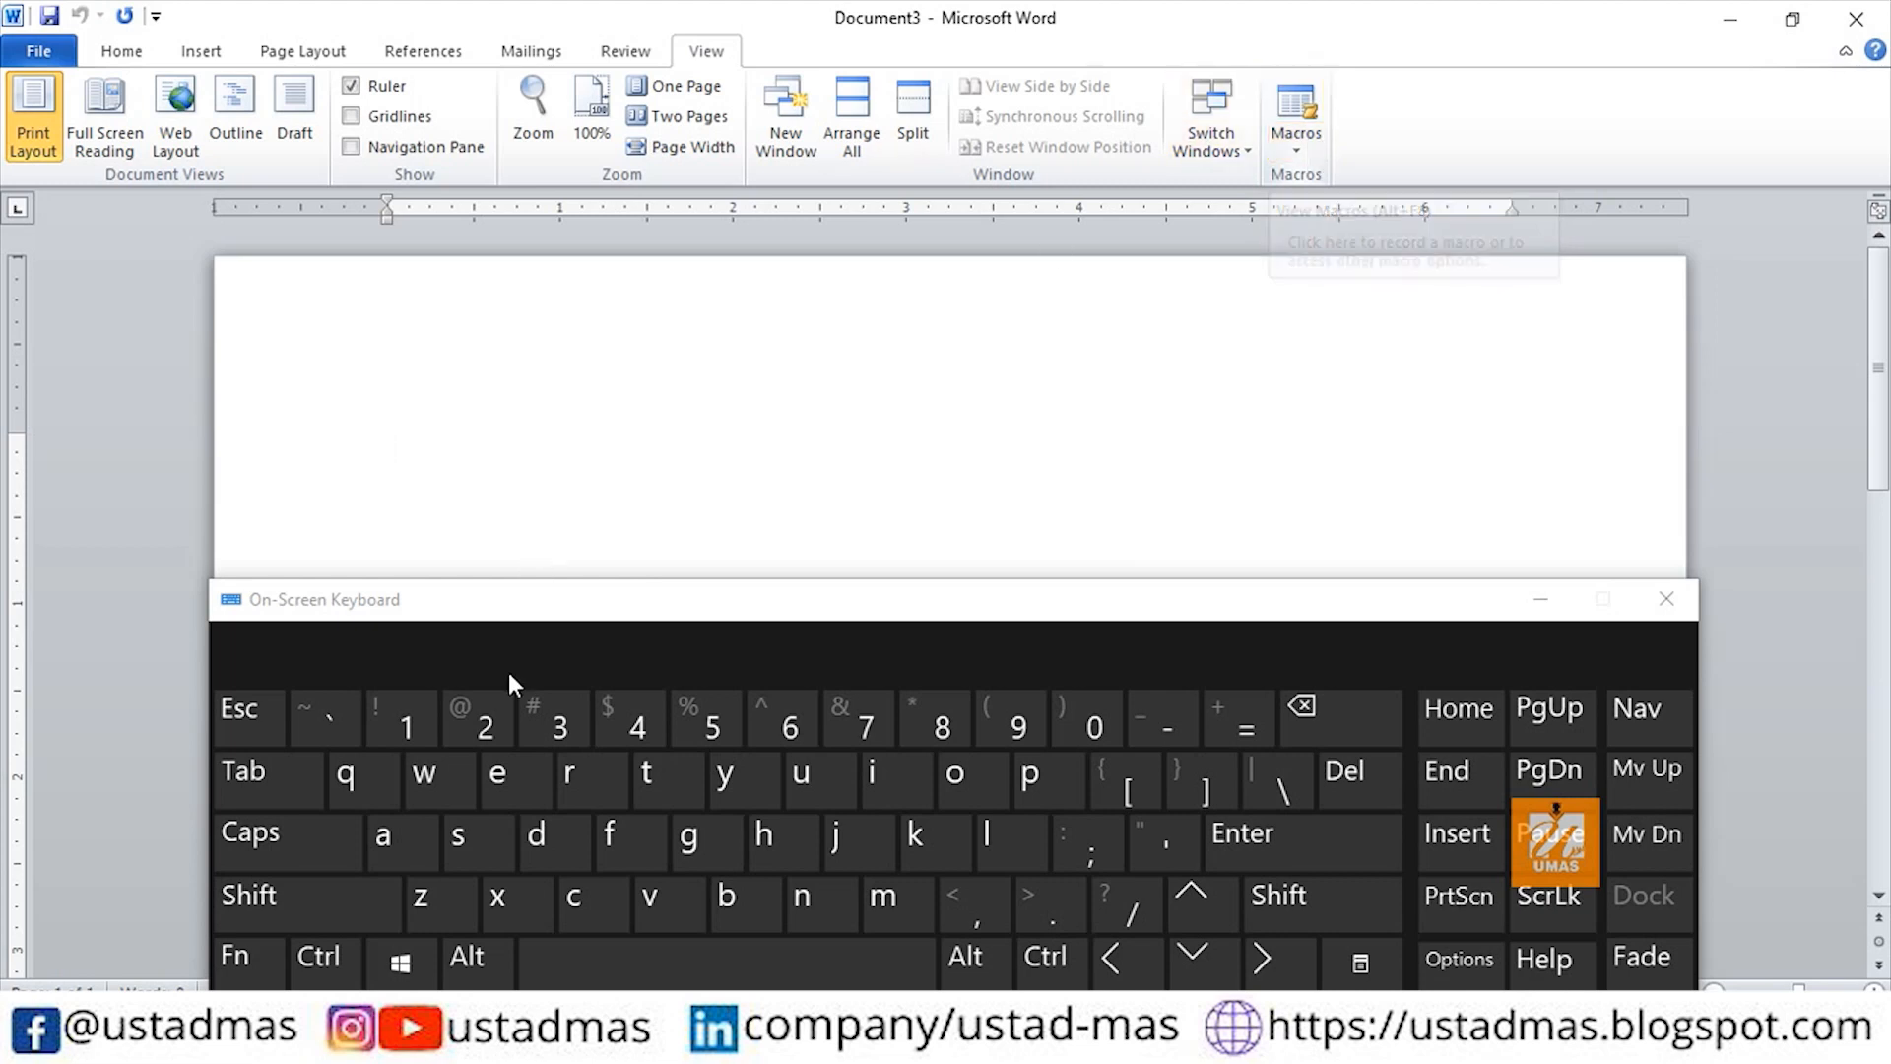
{"action": "left_click", "coordinate": [480, 985]}
{"action": "left_click", "coordinate": [410, 734]}
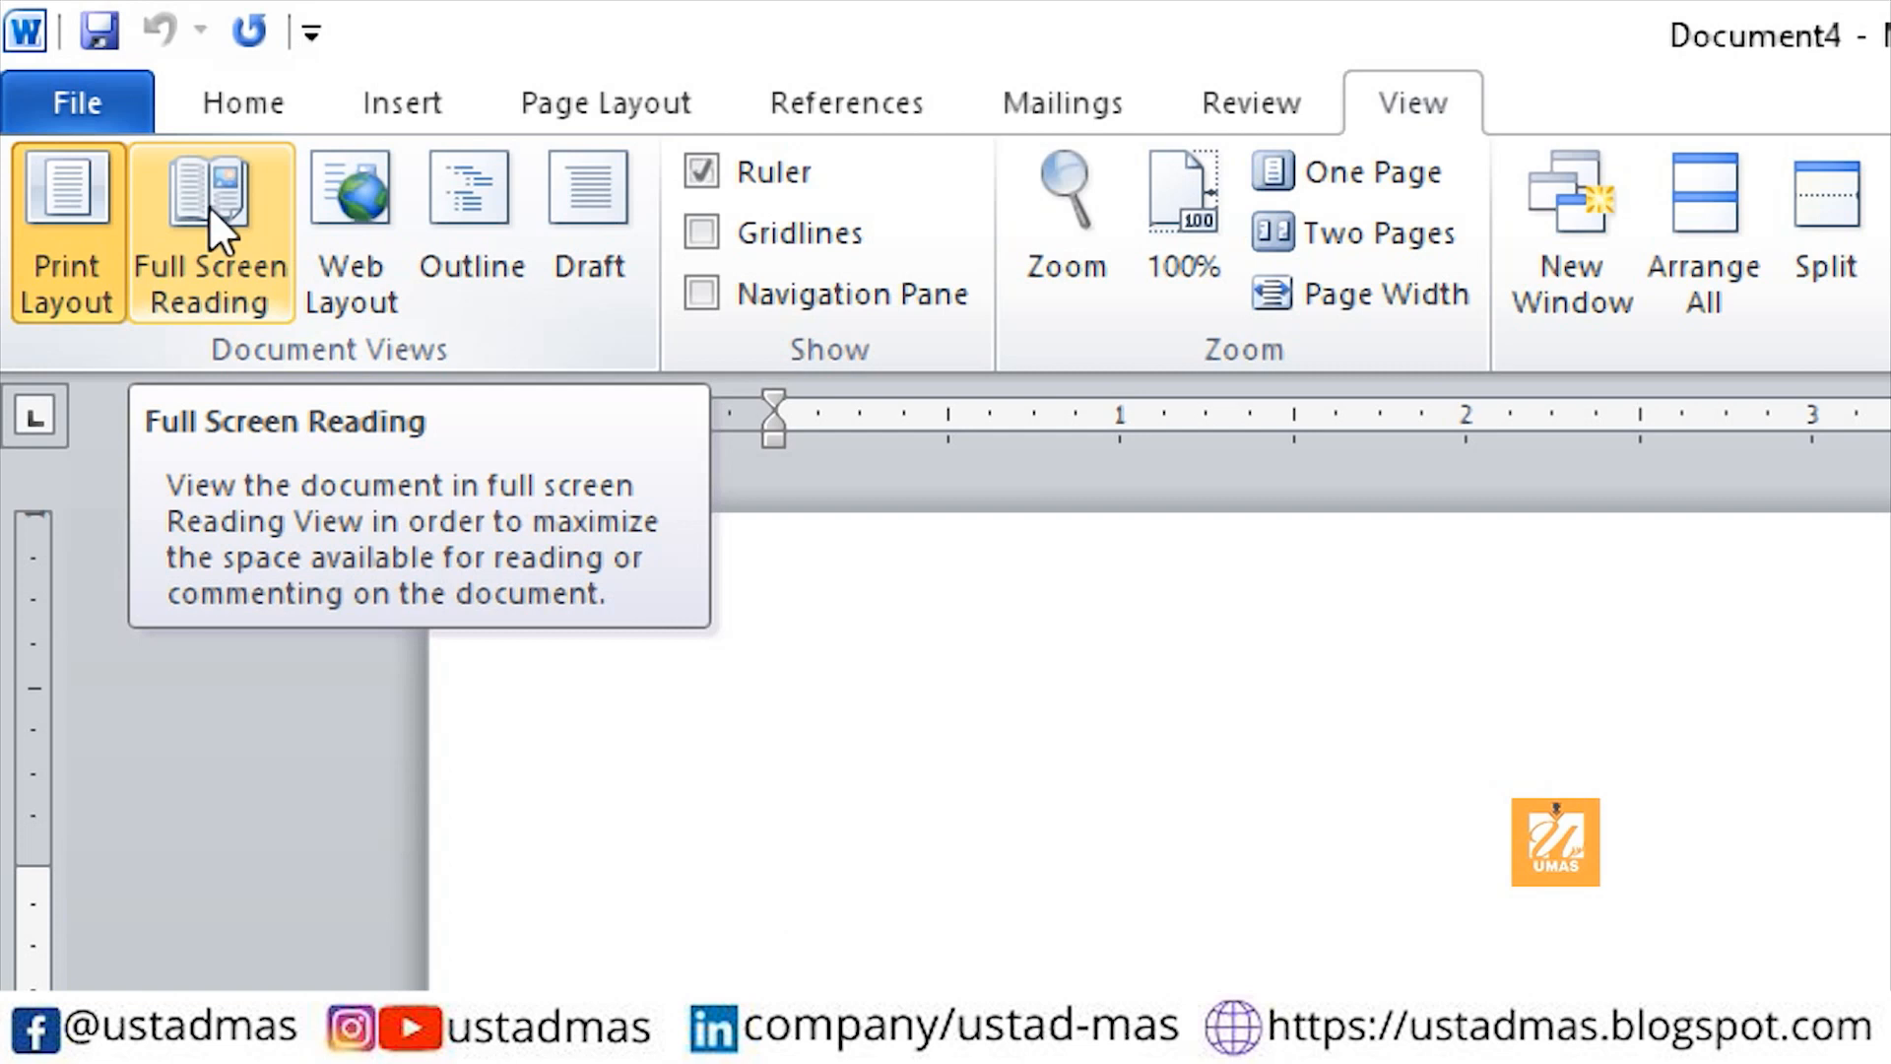
View the blank document in Full Screen Reading and return to the normal editing view.
{"action": "left_click", "coordinate": [209, 209]}
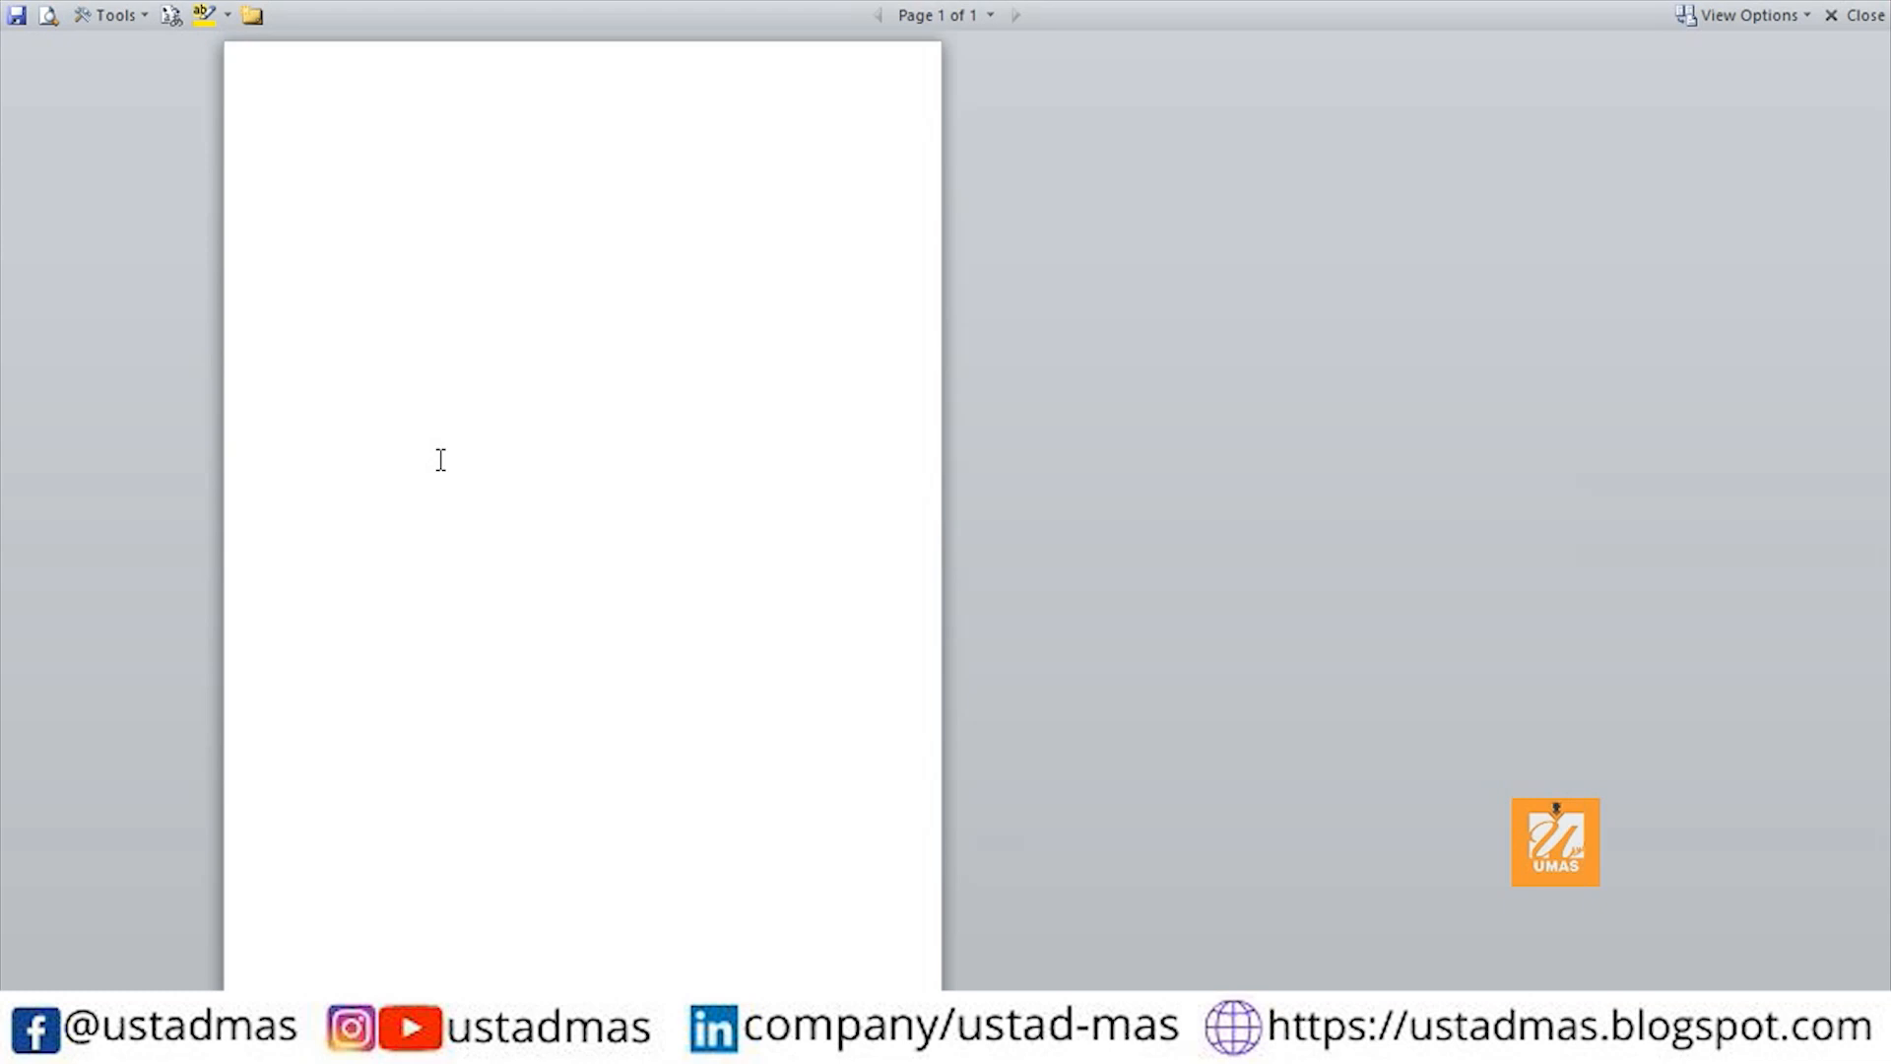
{"action": "key", "text": "Escape"}
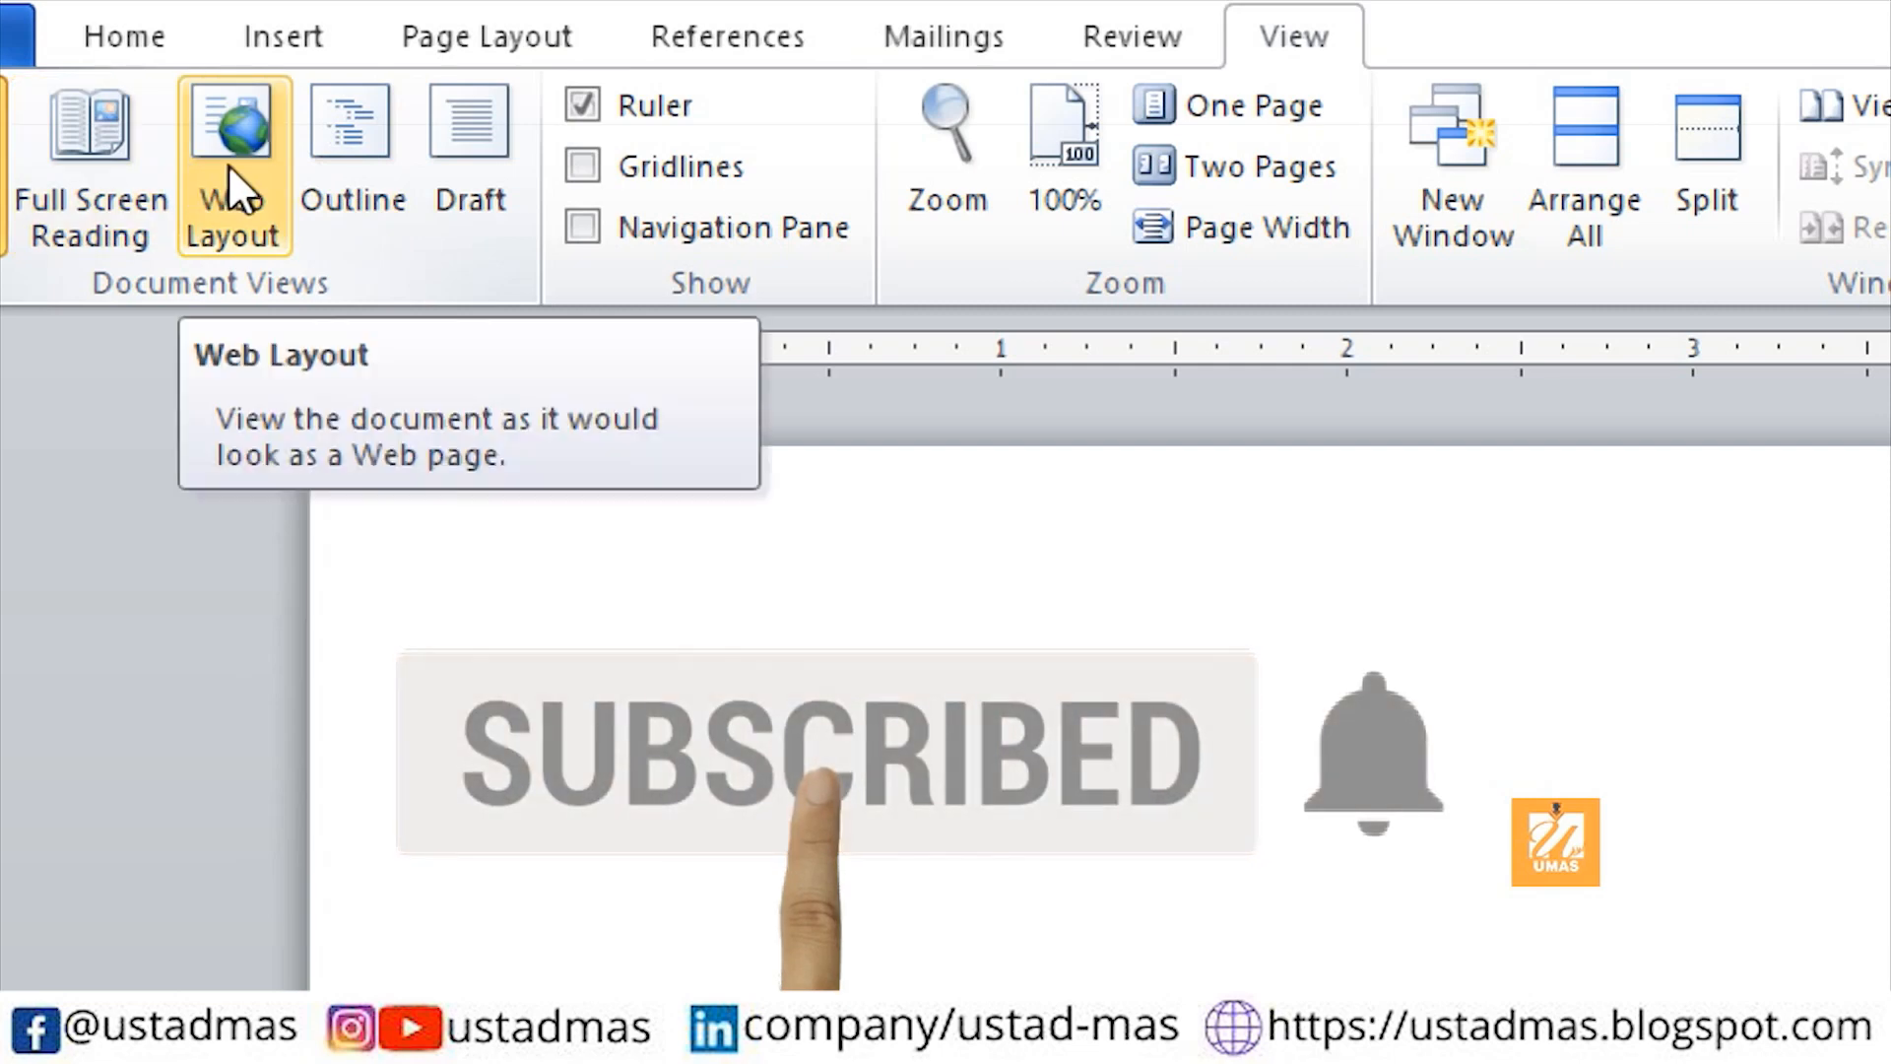
Switch the blank document to Web Layout and enter the text "Hello Ustad MAS".
{"action": "left_click", "coordinate": [227, 163]}
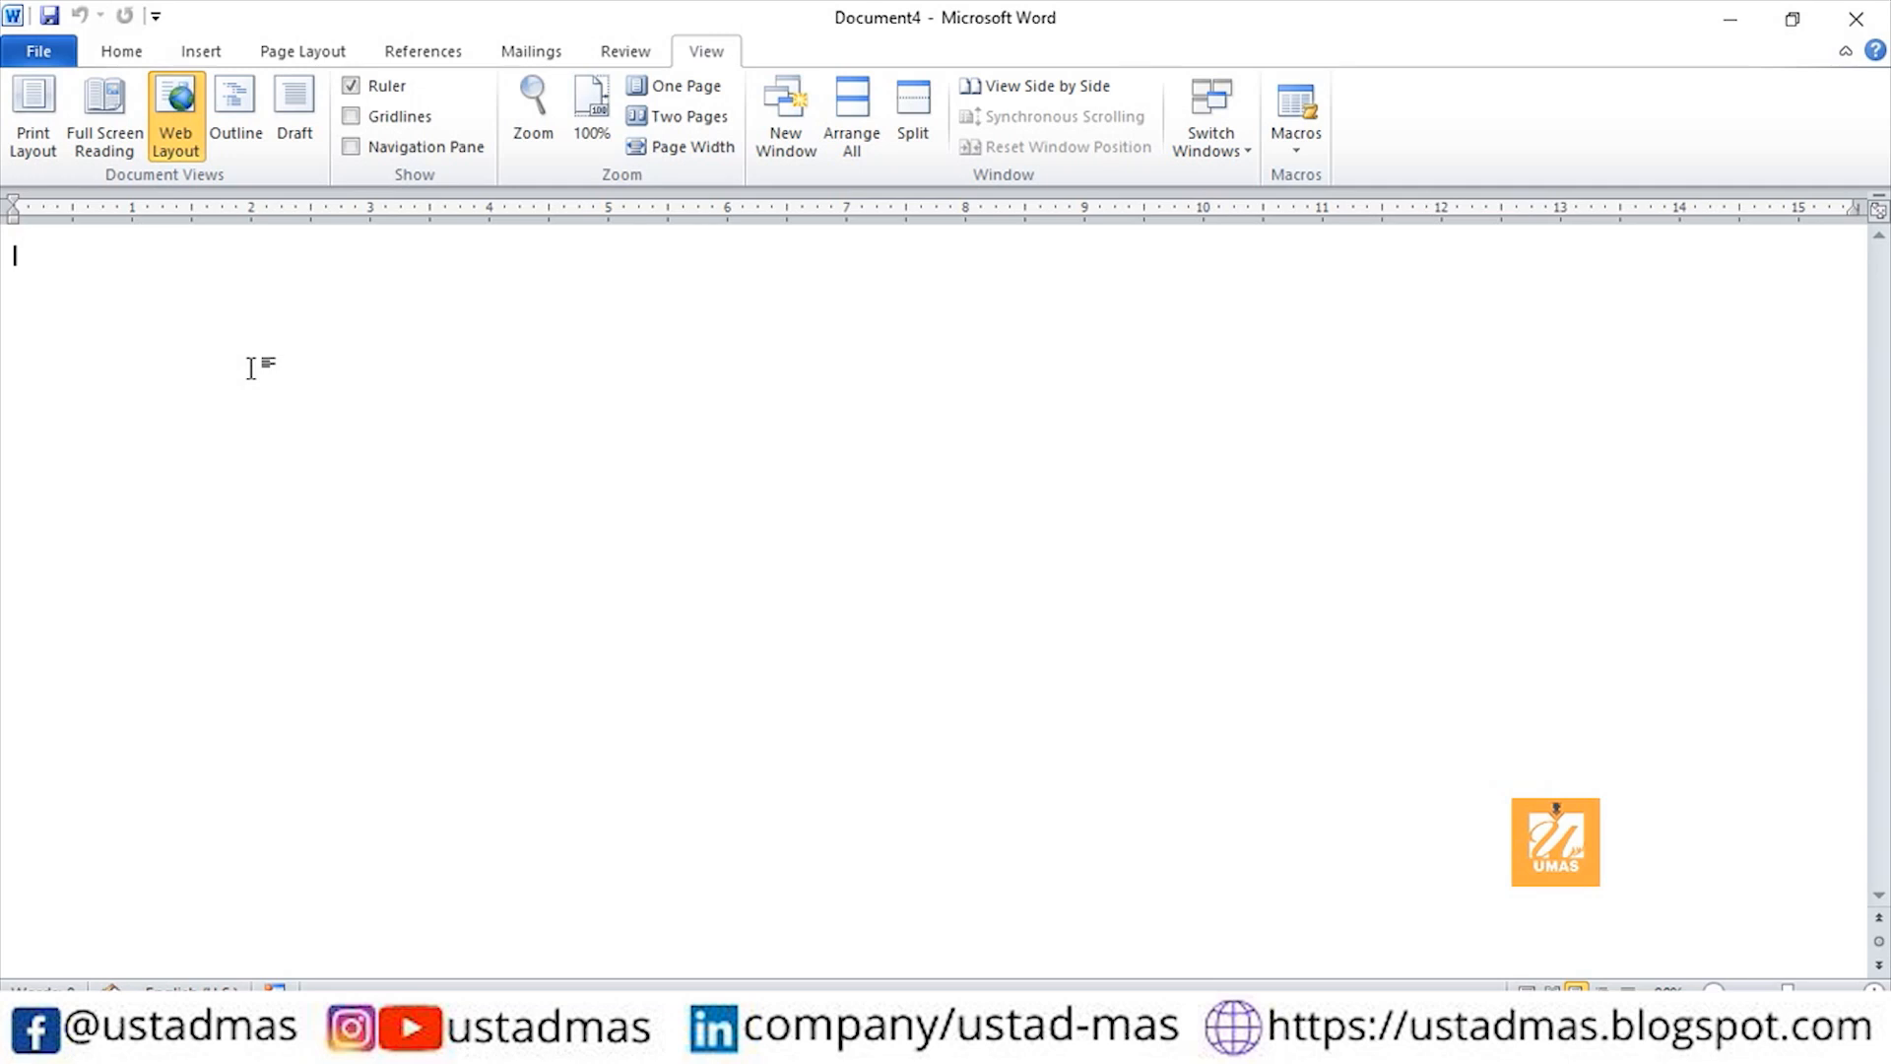
{"action": "type", "text": "Hello Ustad MAS"}
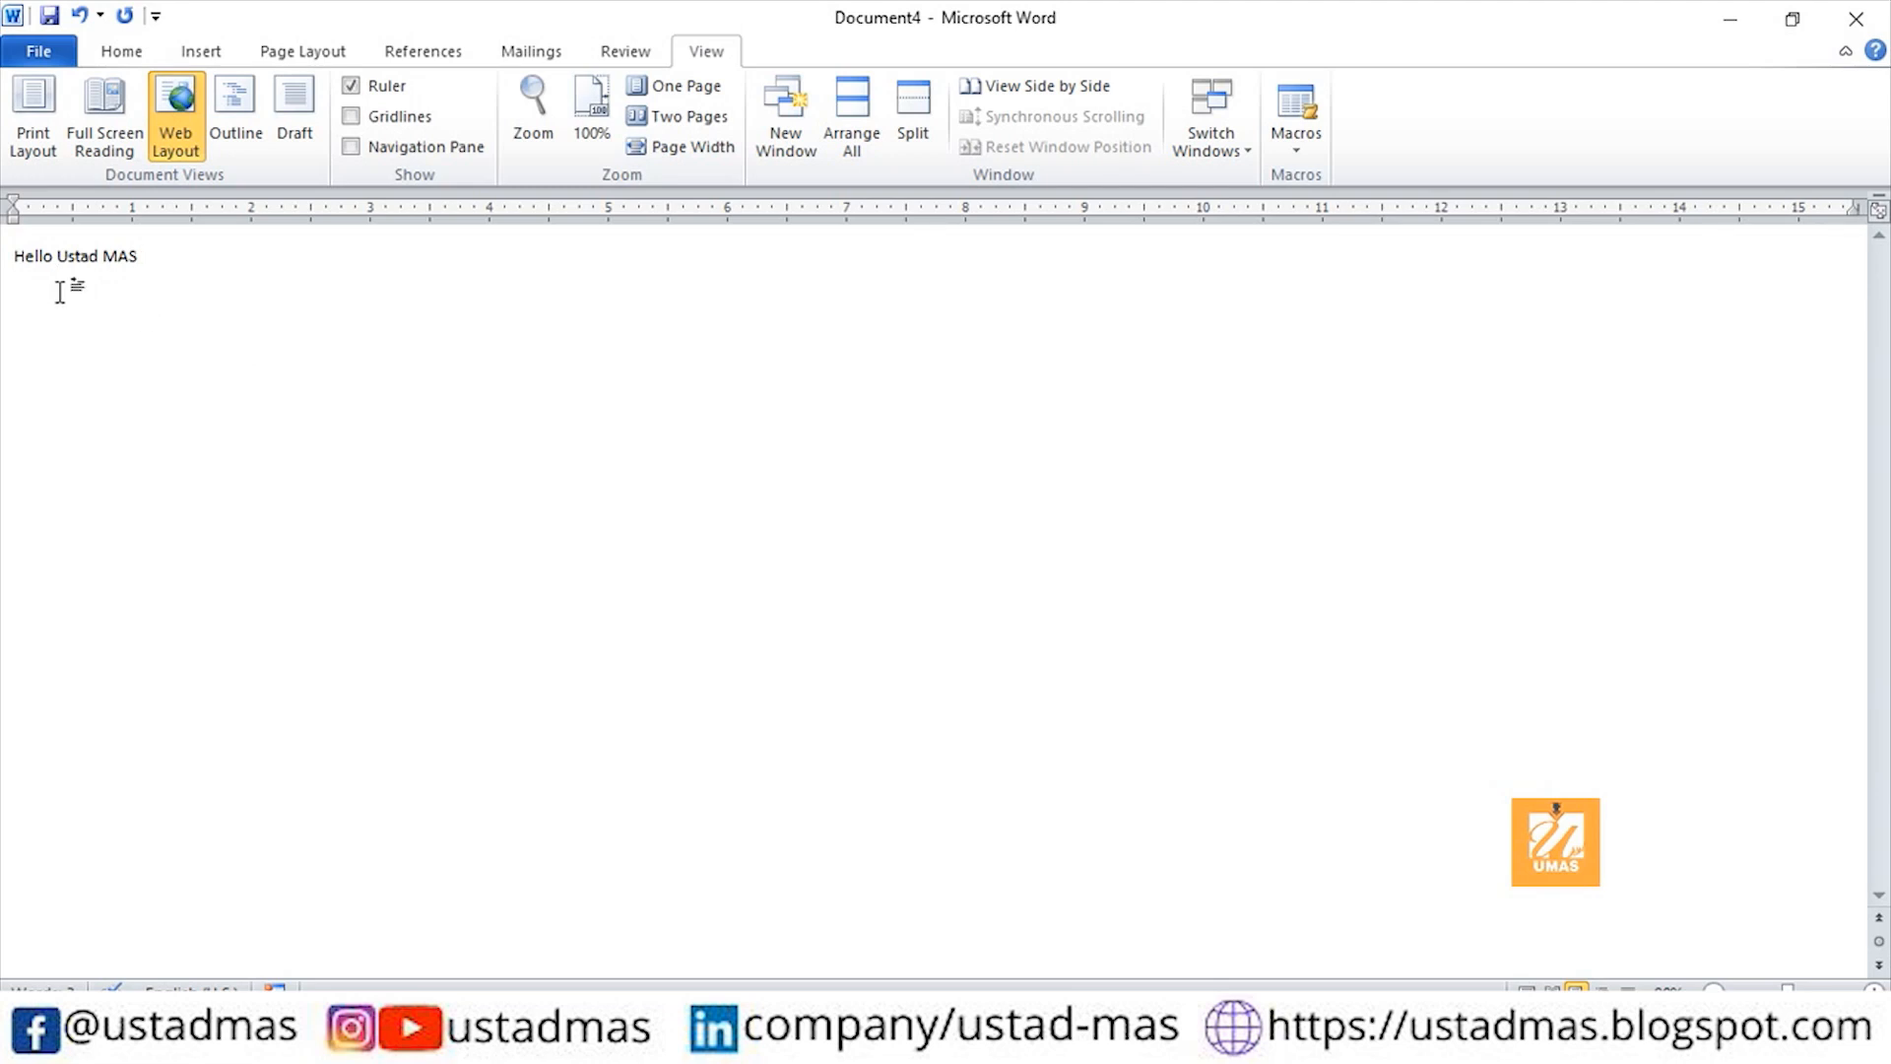
Save the document to the Desktop as a Web Page named "Hello Ustad MAS".
{"action": "key", "text": "ctrl+s"}
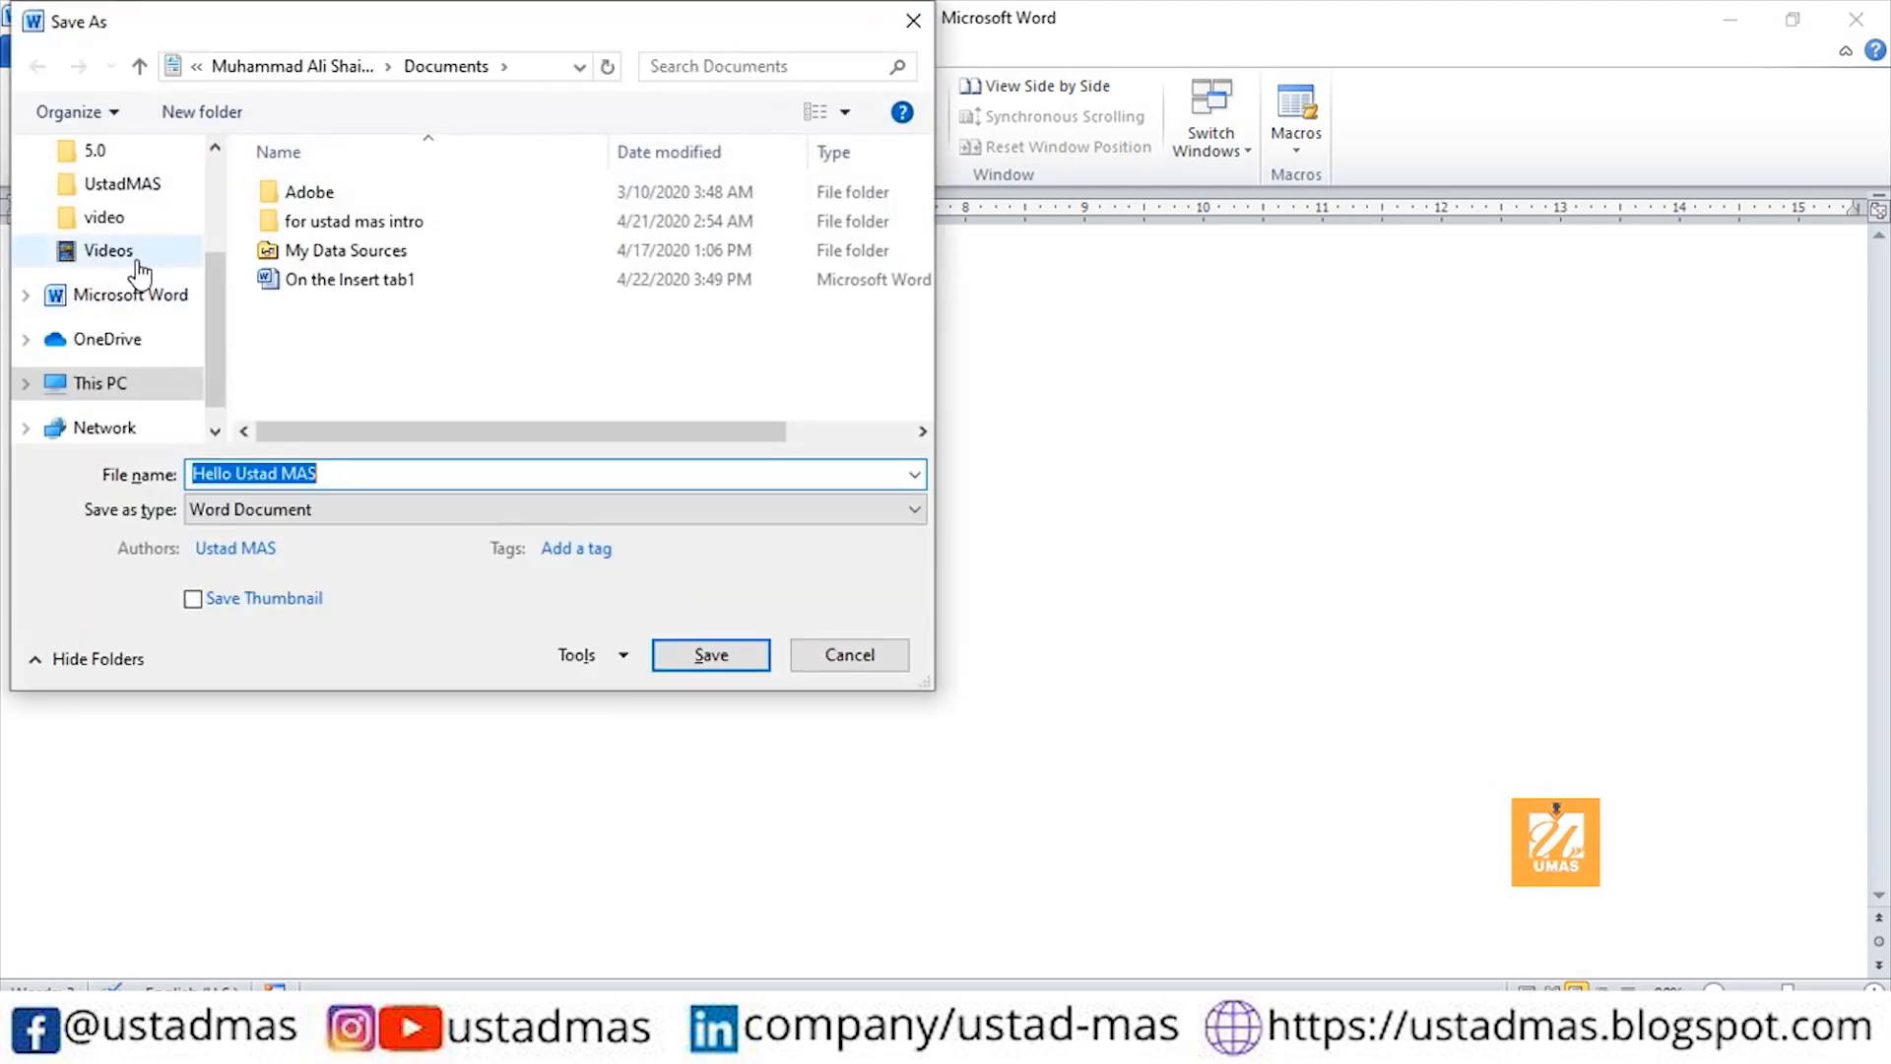
{"action": "scroll", "coordinate": [208, 287], "scroll_direction": "up", "scroll_amount": 2}
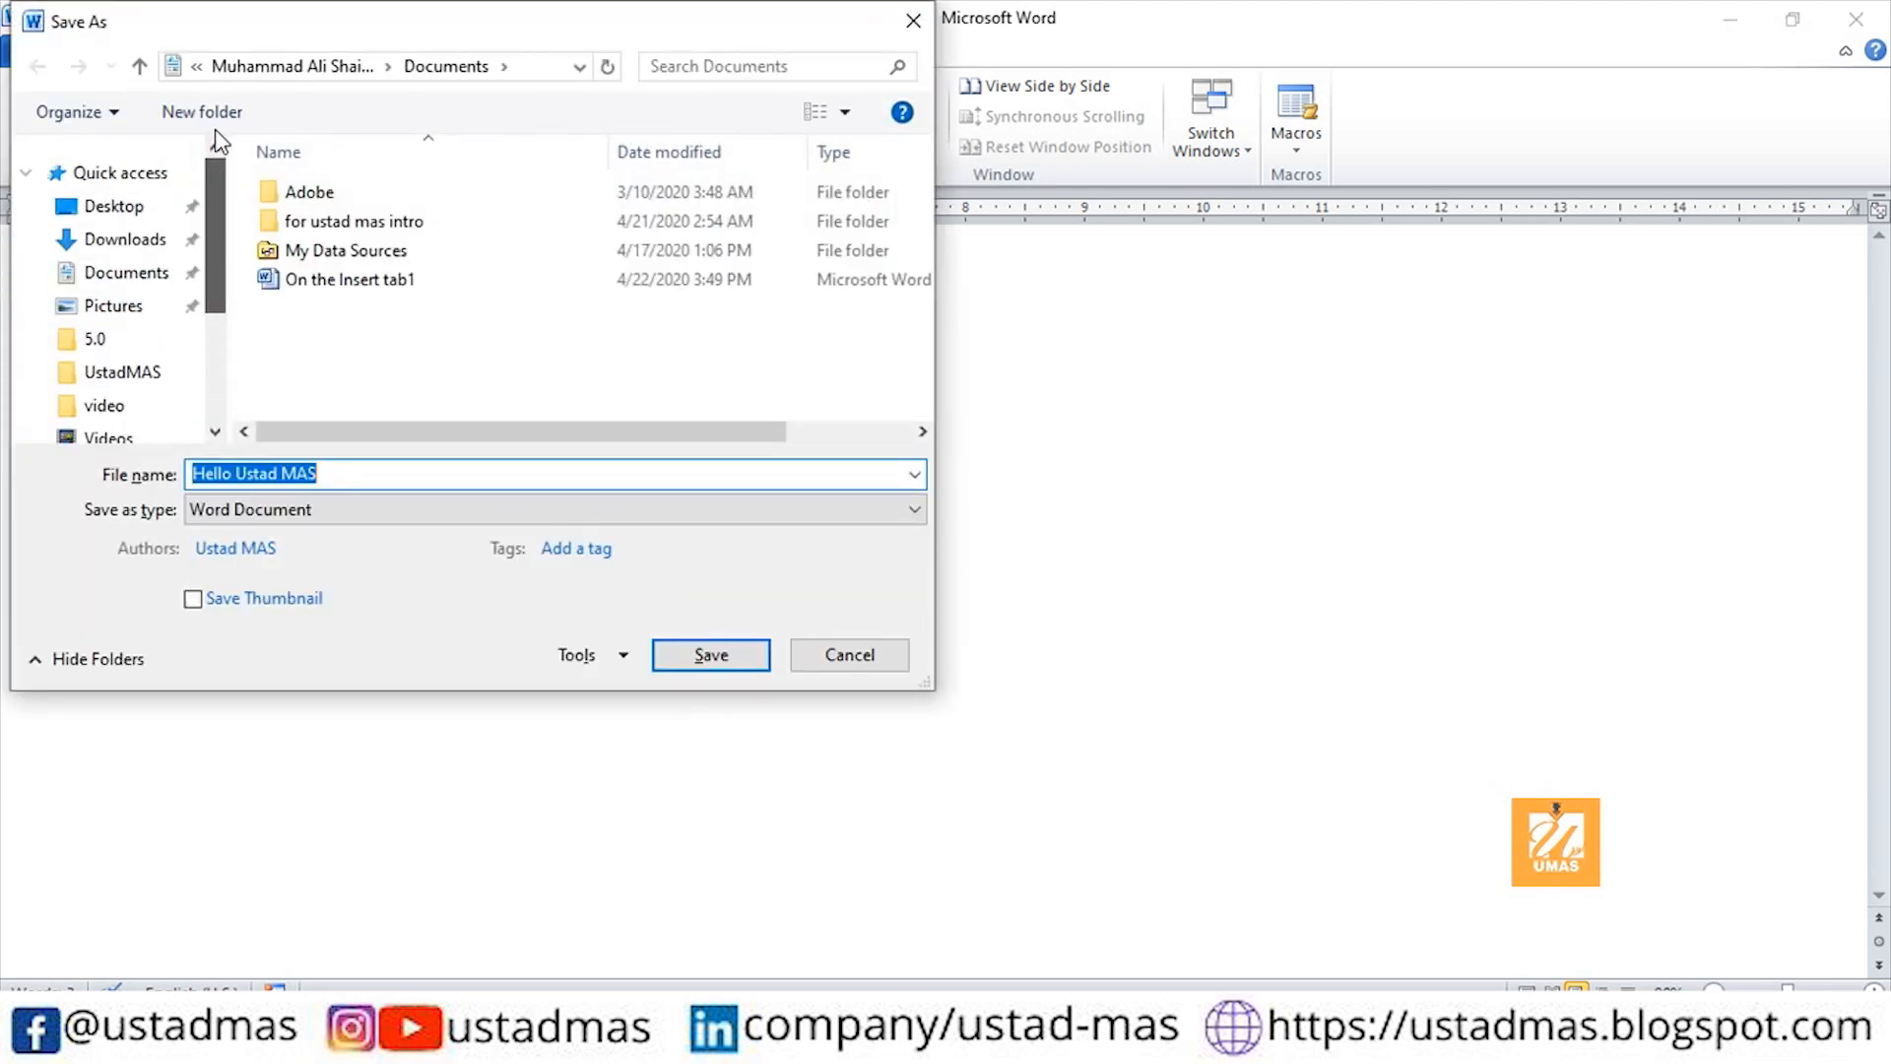
{"action": "left_click", "coordinate": [116, 205]}
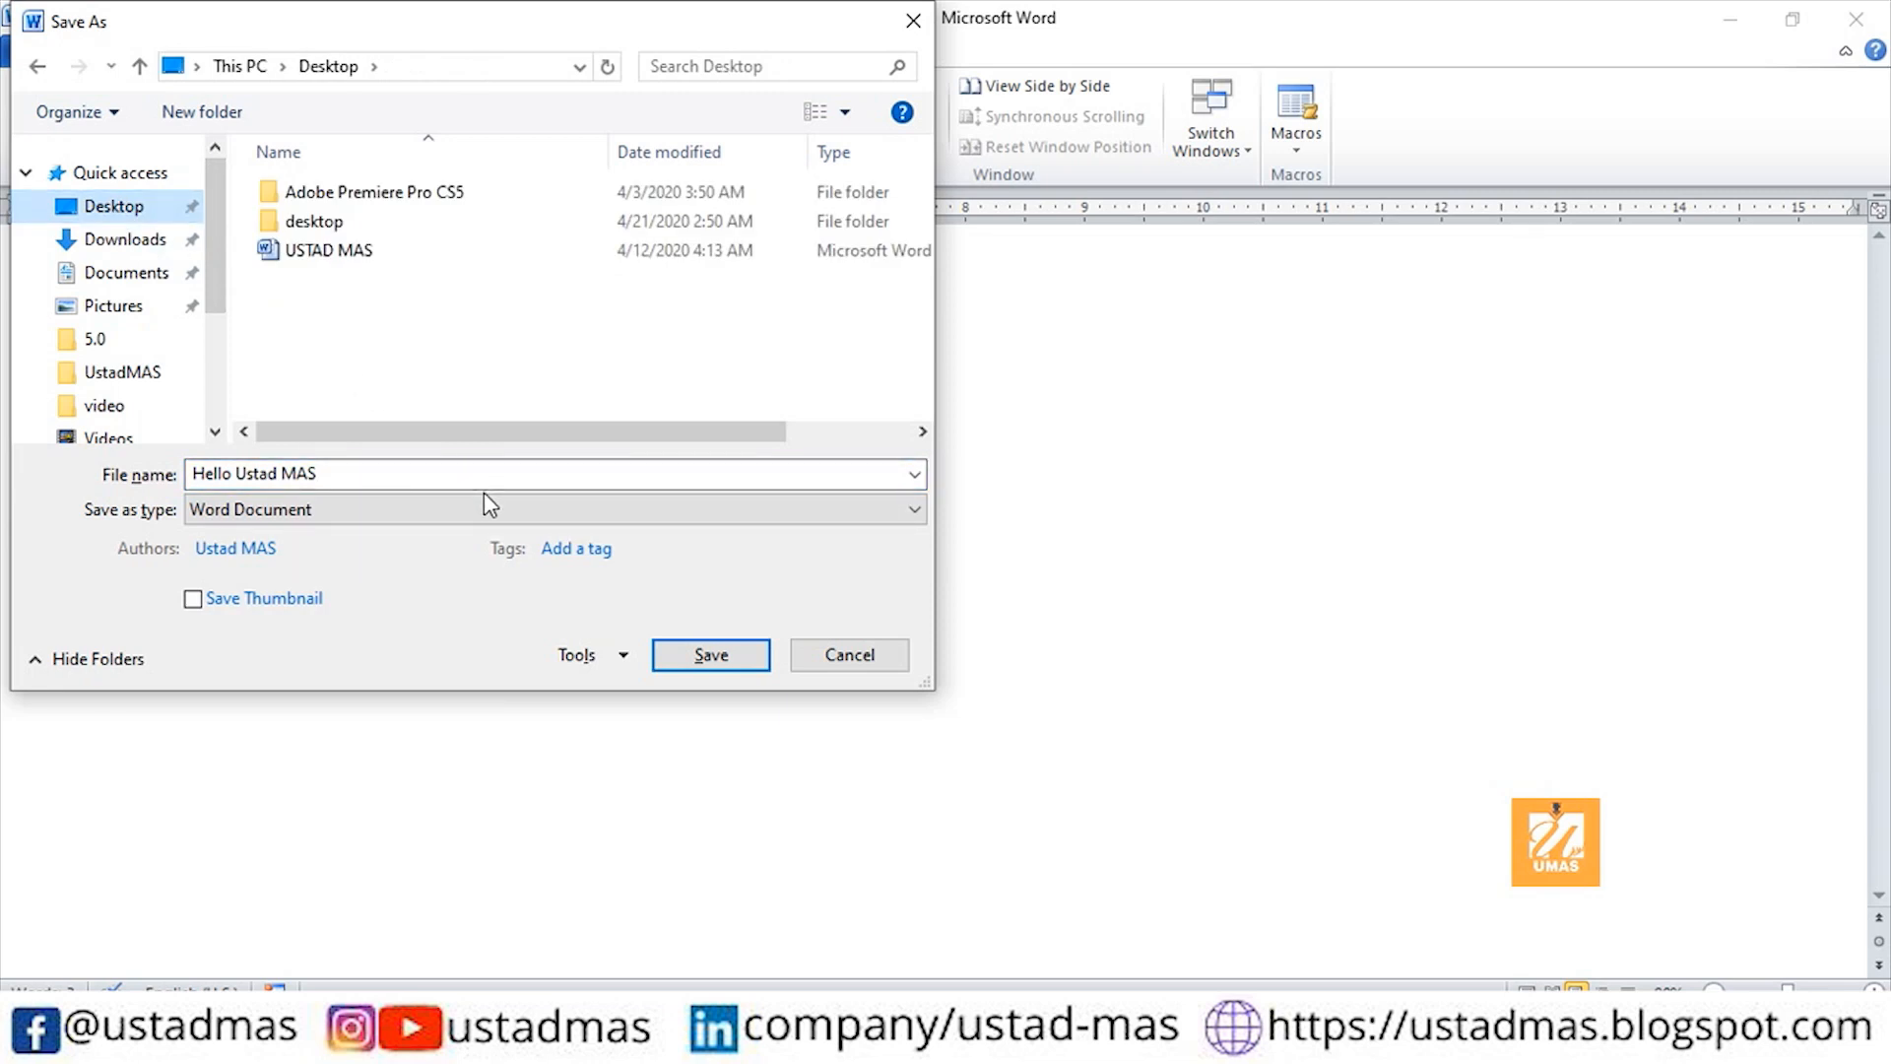
{"action": "left_click", "coordinate": [608, 524]}
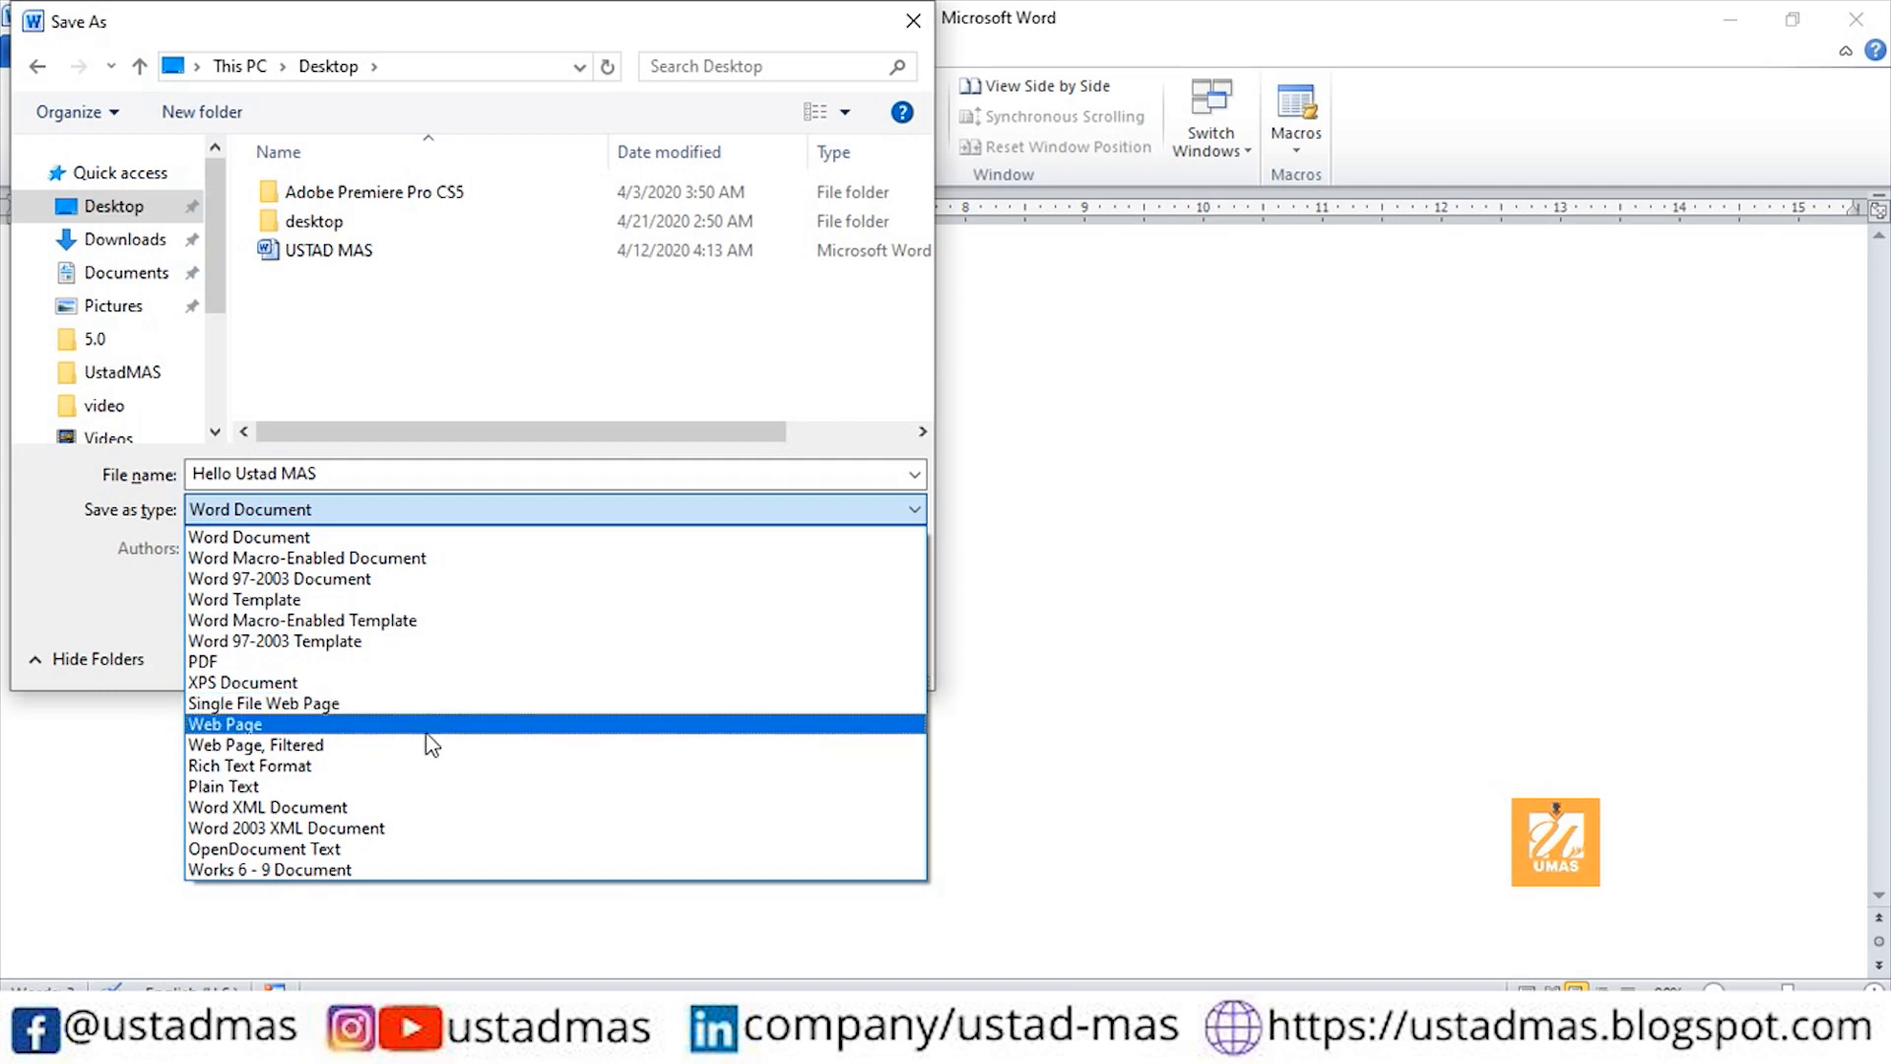
{"action": "left_click", "coordinate": [352, 726]}
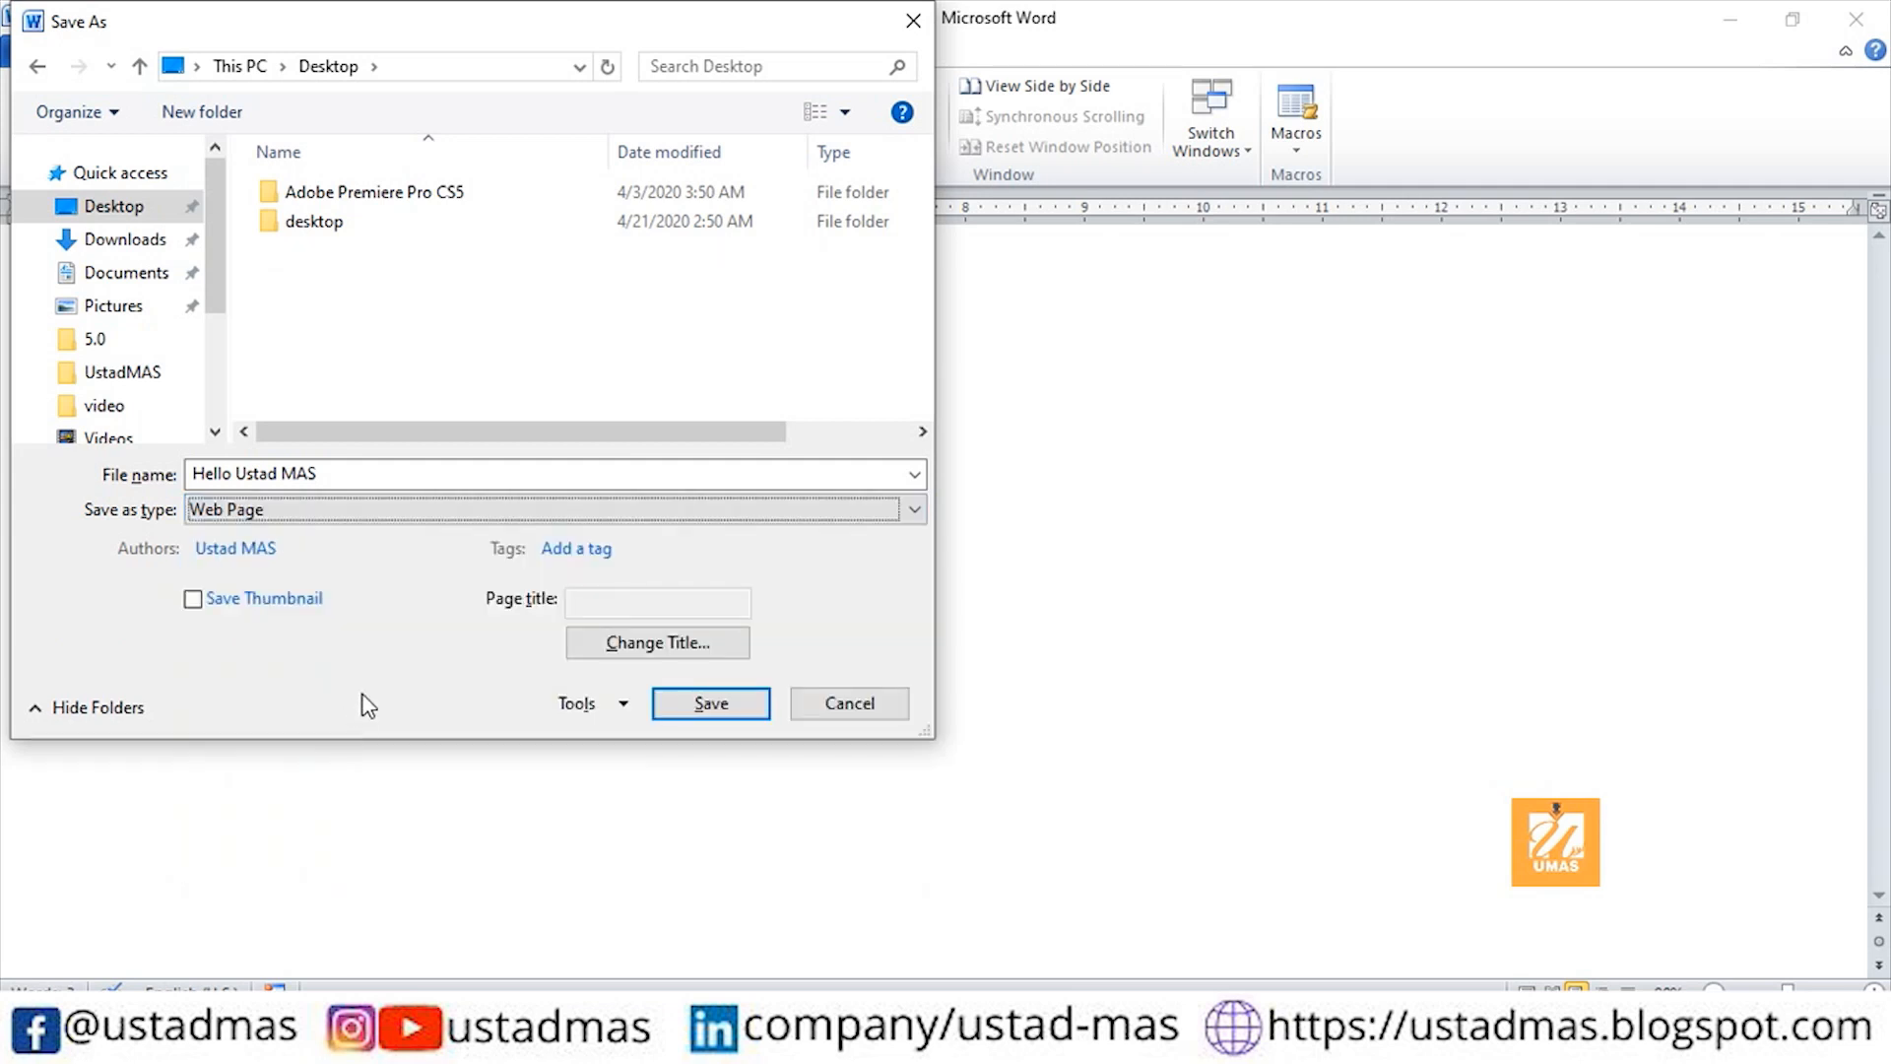
{"action": "left_click", "coordinate": [718, 709]}
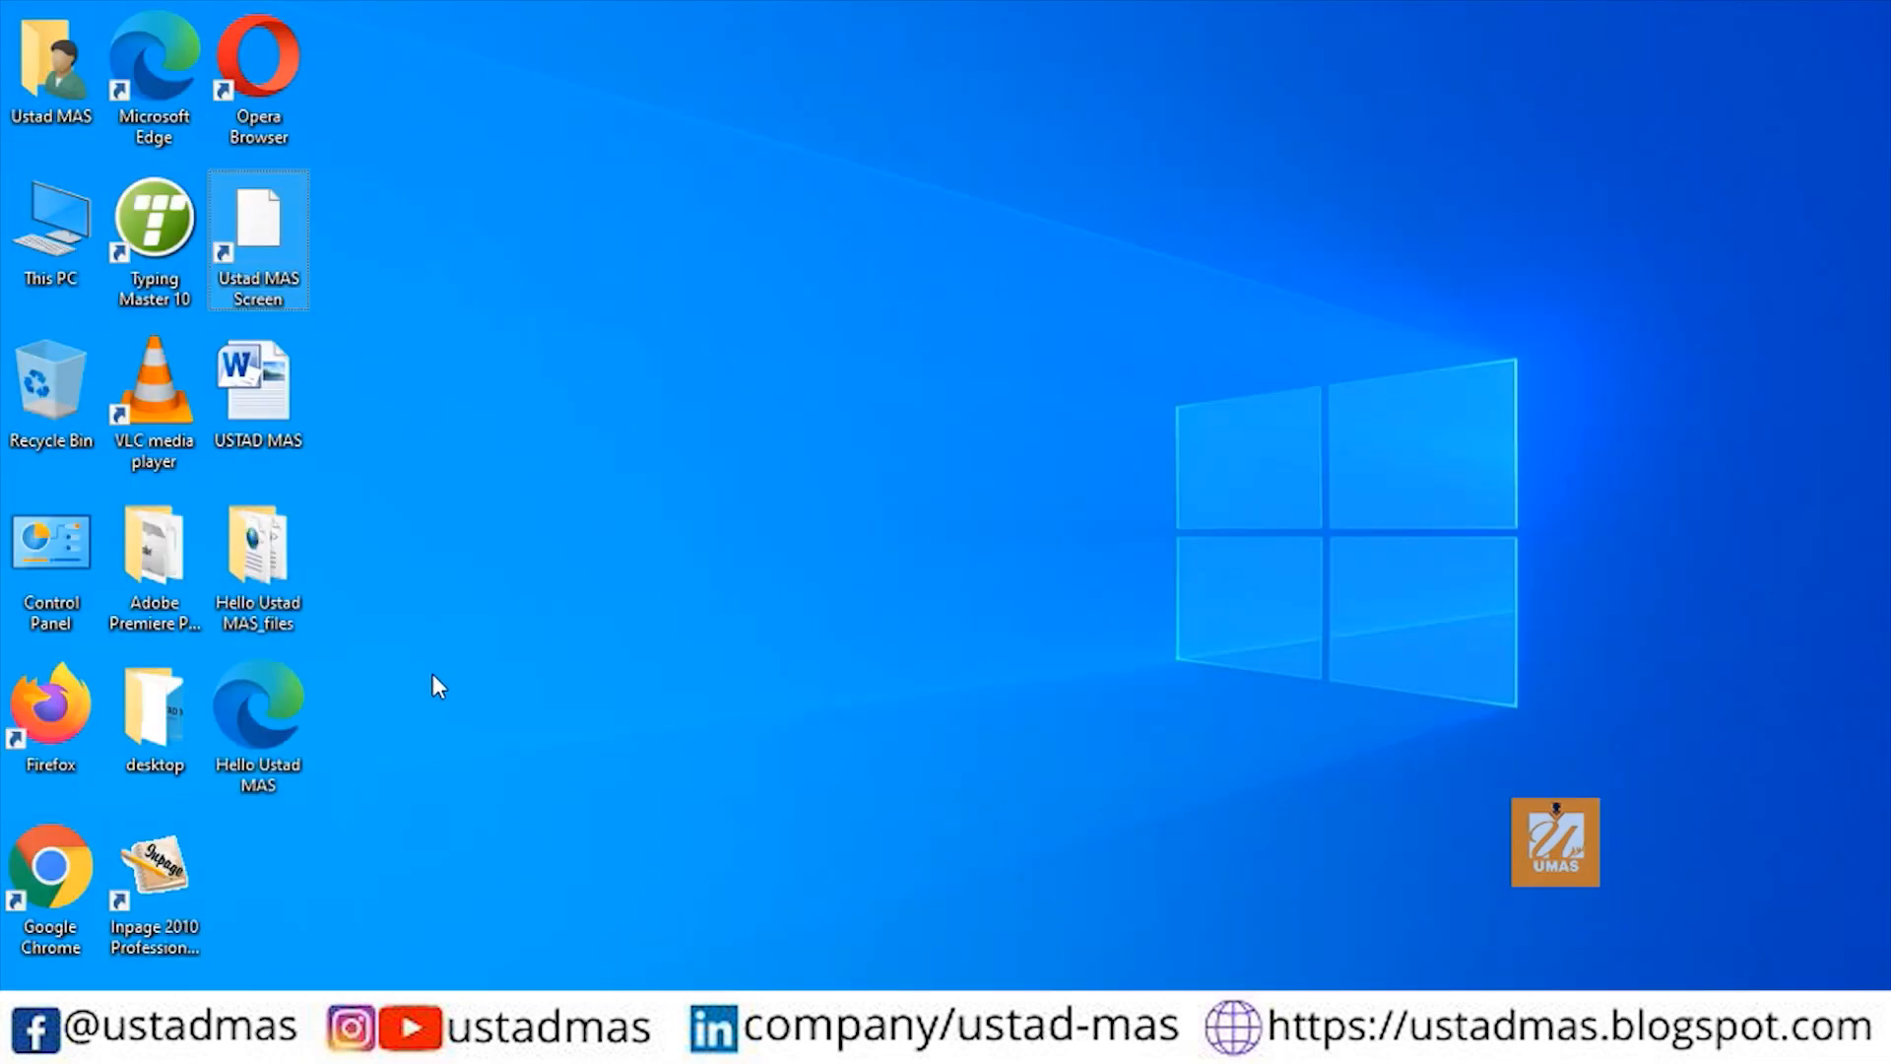
Open the saved "Hello Ustad MAS" web page from the desktop in Google Chrome.
{"action": "mouse_move", "coordinate": [268, 725]}
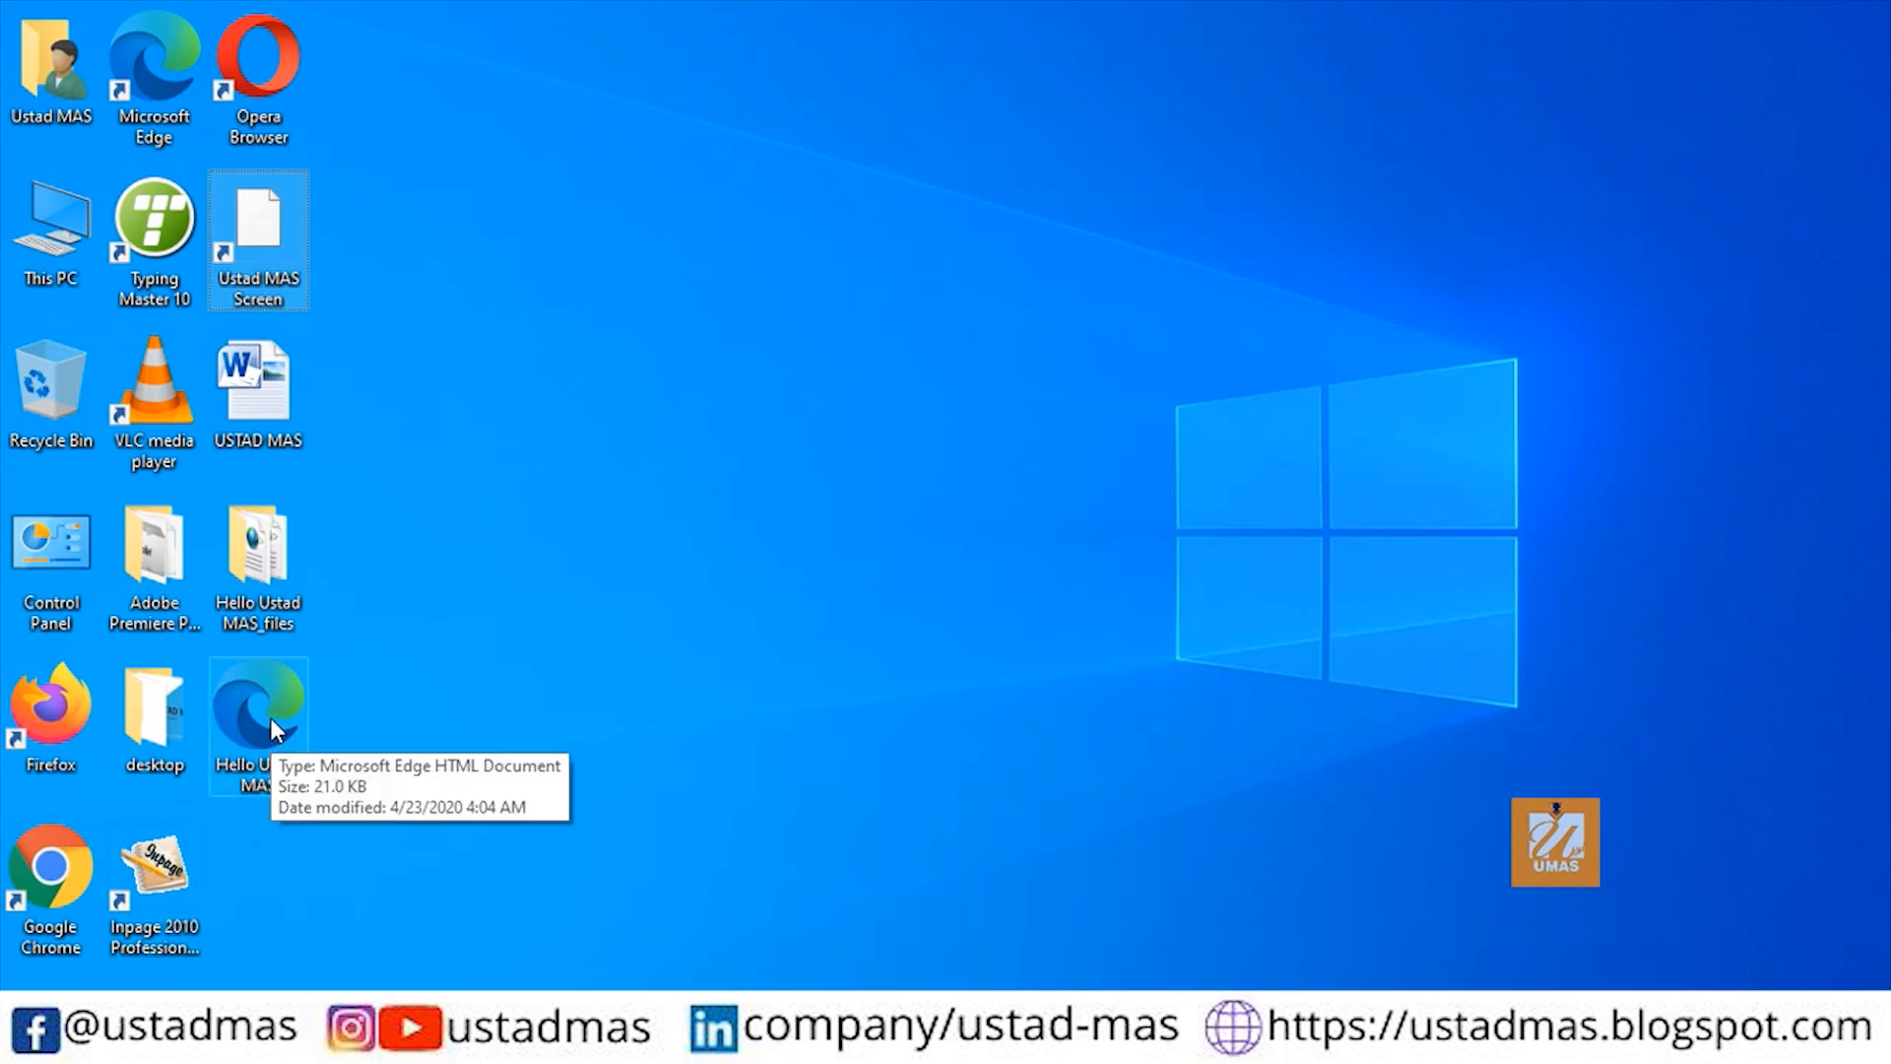
{"action": "left_click", "coordinate": [271, 722]}
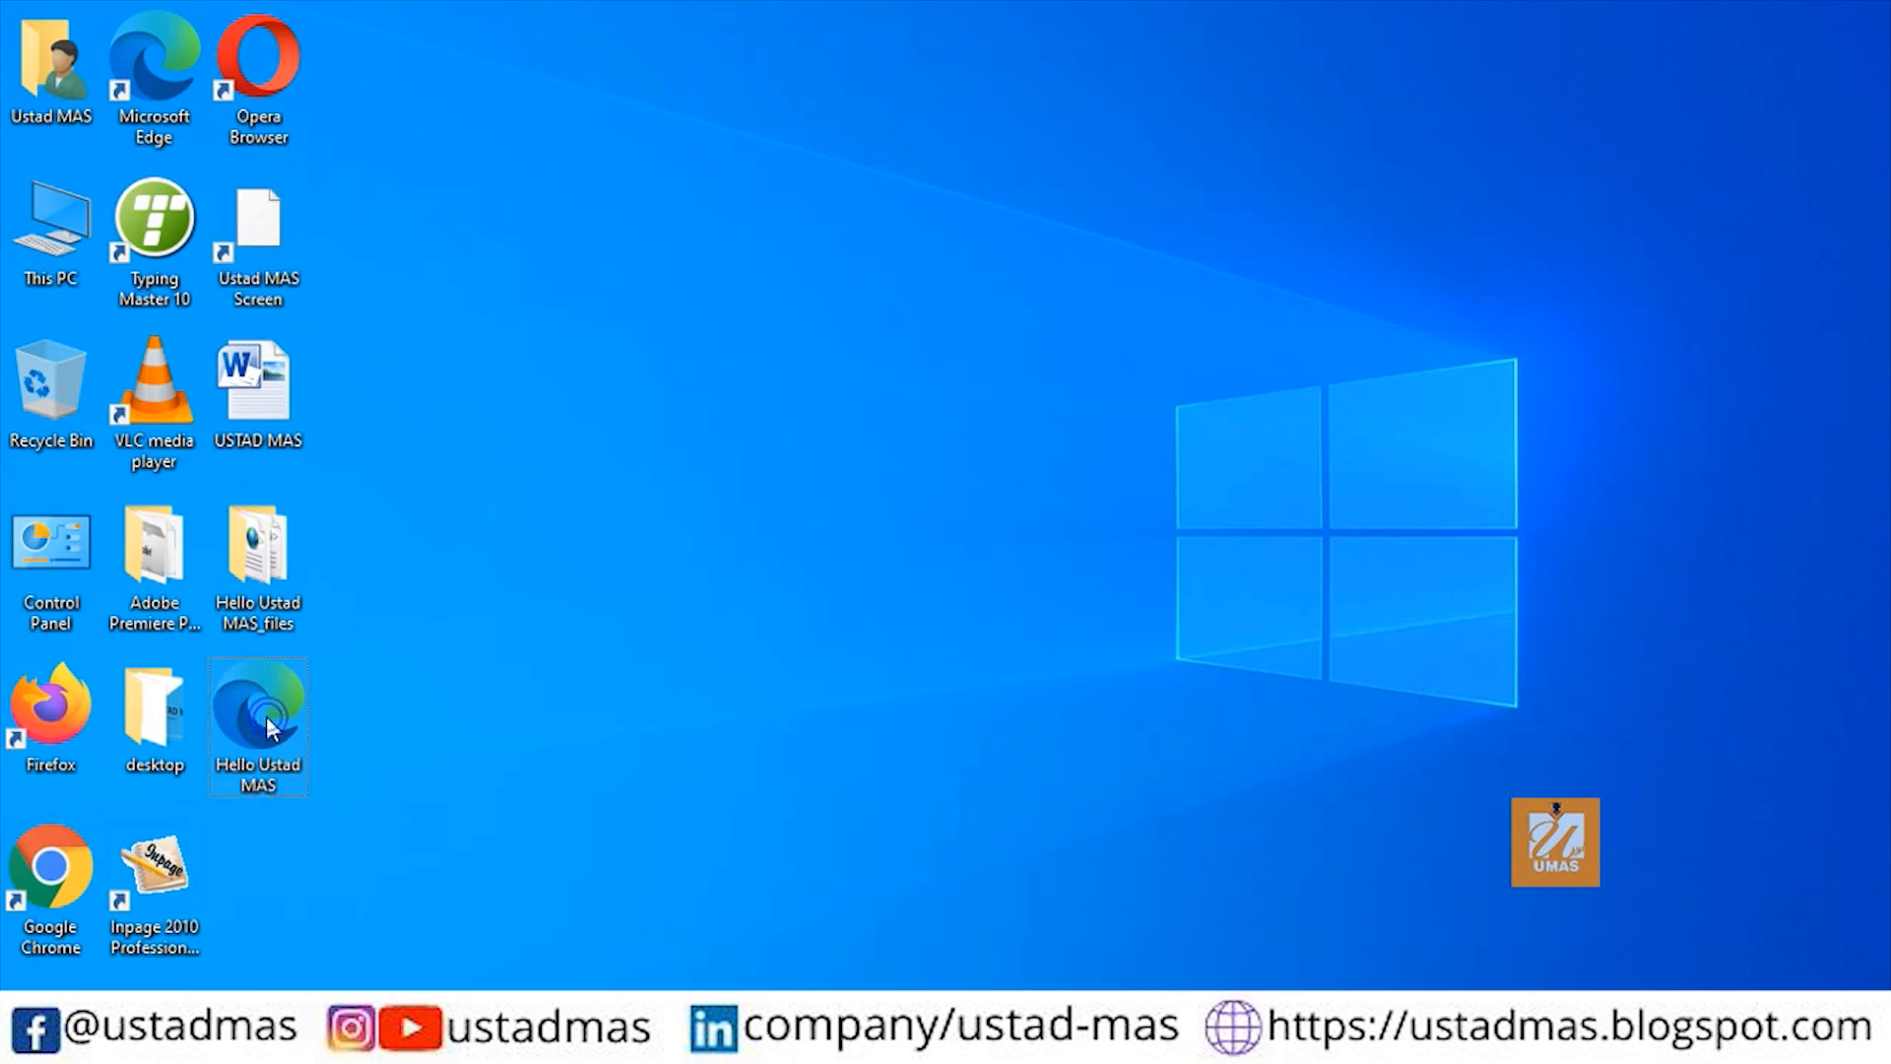
{"action": "double_click", "coordinate": [268, 722]}
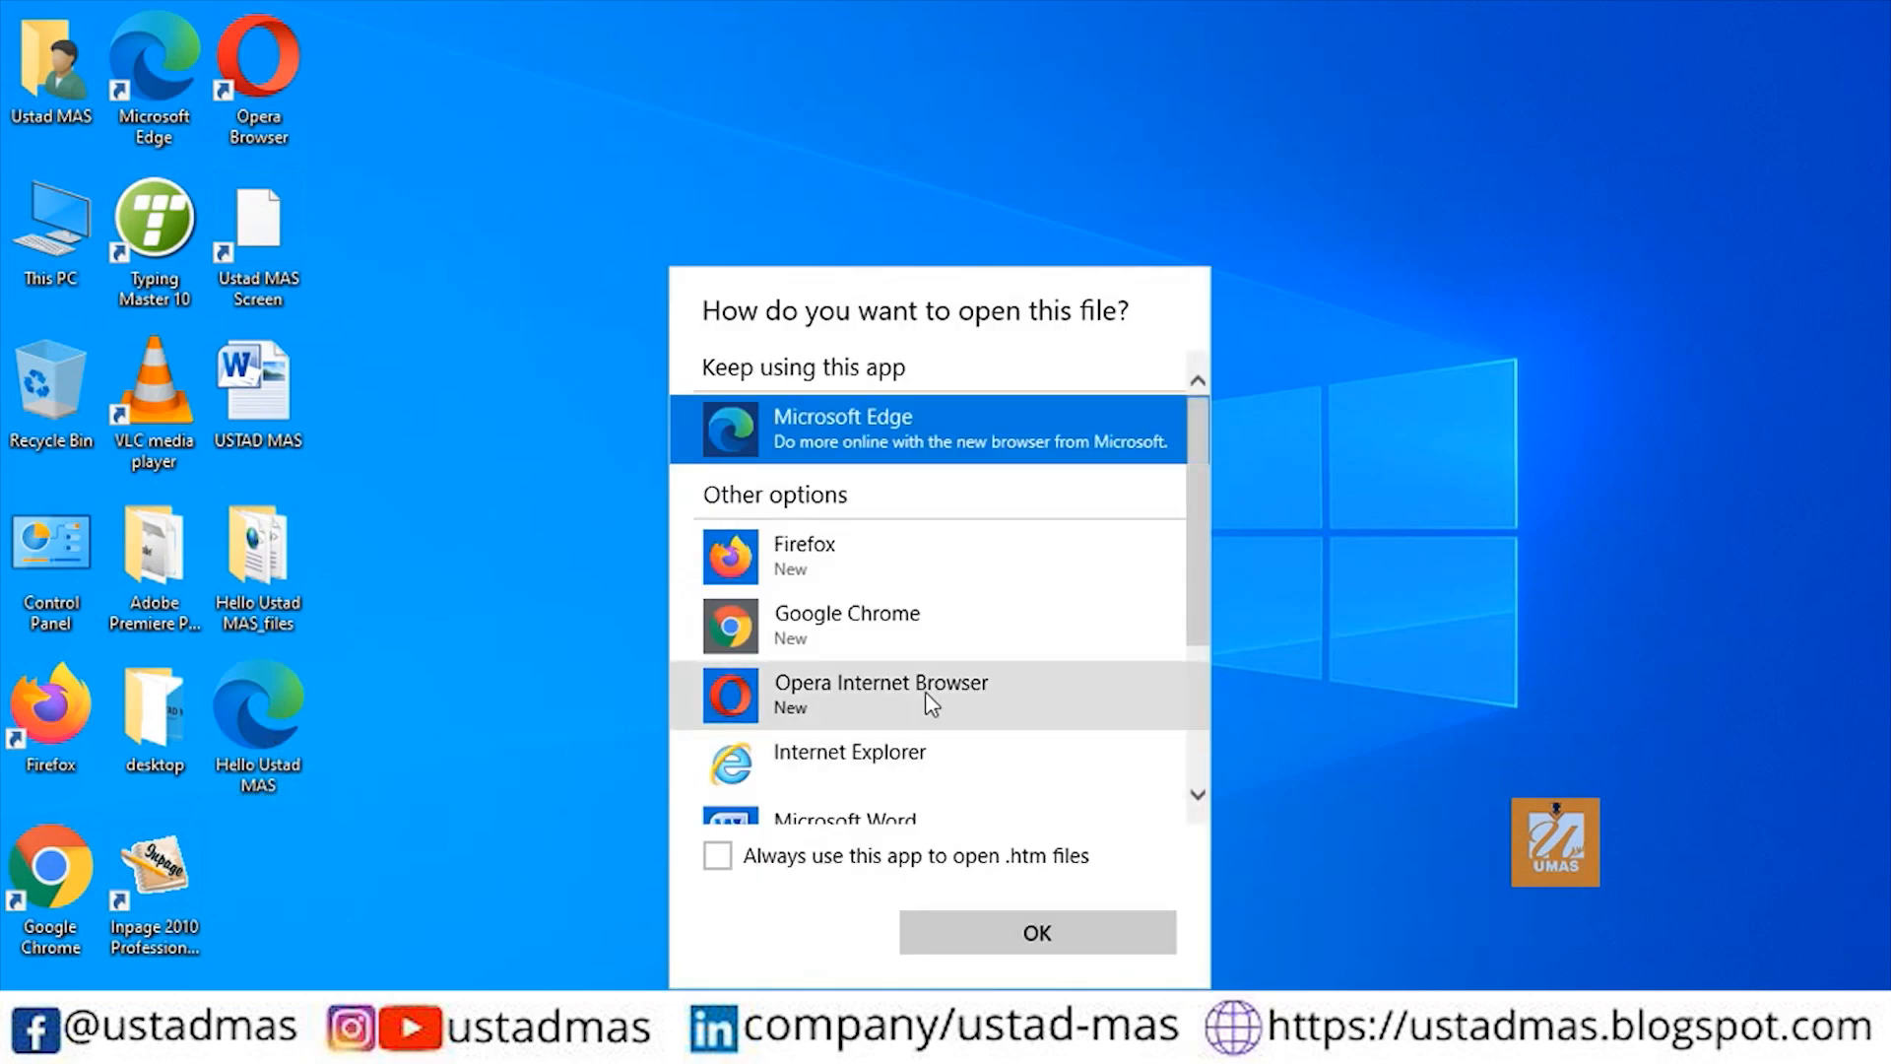
{"action": "left_click", "coordinate": [805, 630]}
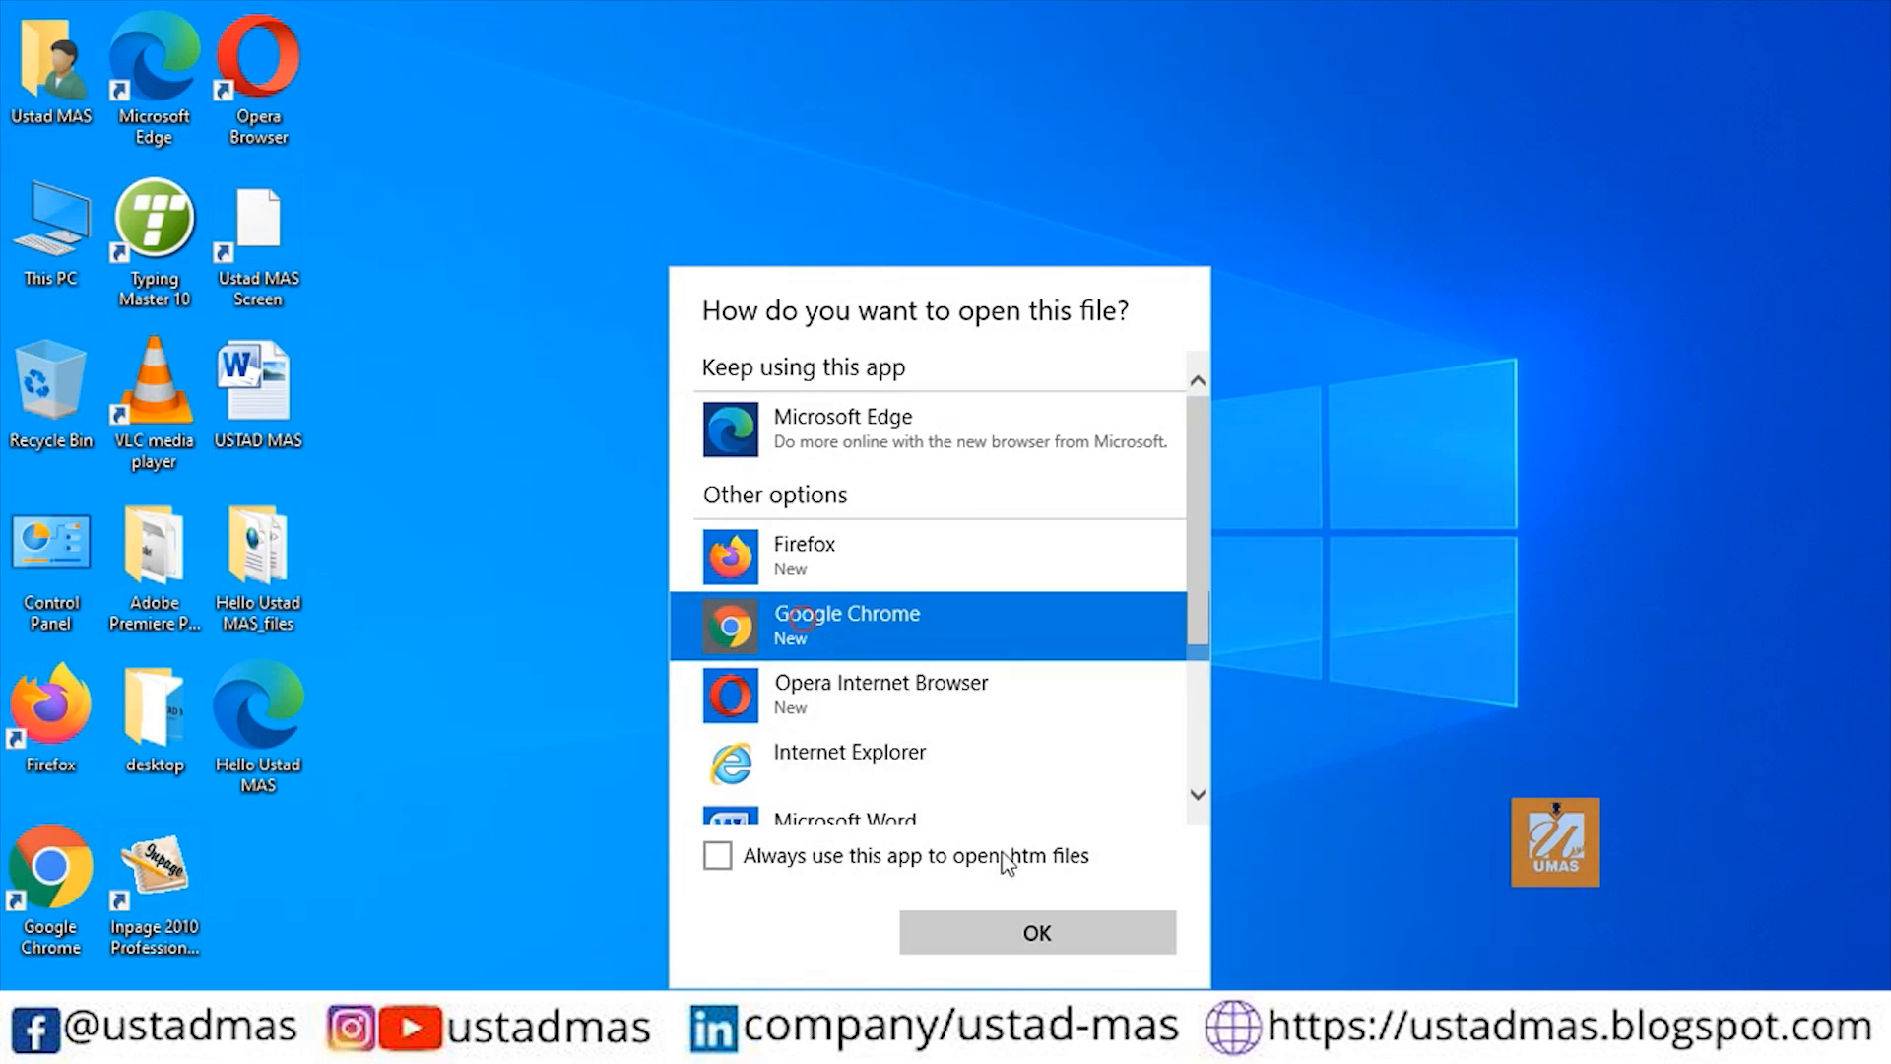
{"action": "left_click", "coordinate": [1015, 934]}
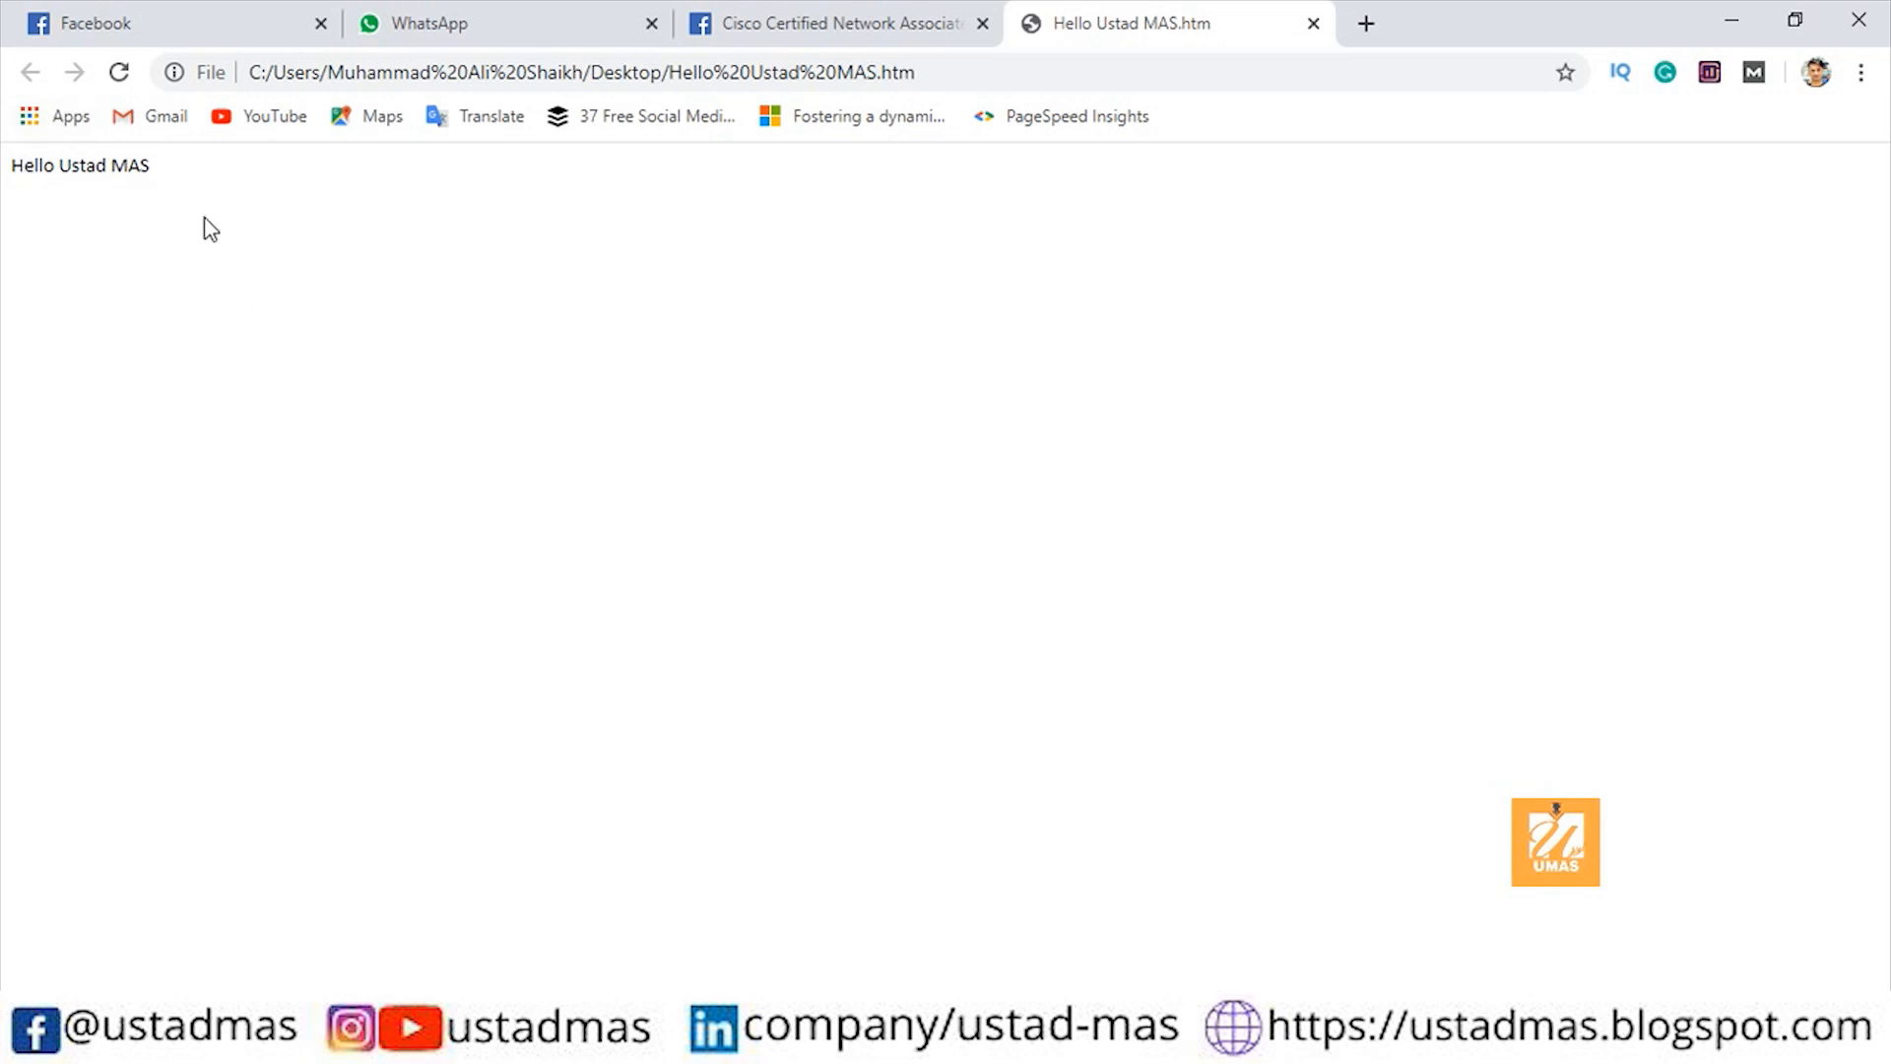
Examine the folder hierarchy in File Explorer by collapsing and expanding This PC and expanding its Desktop folder, and close the window.
{"action": "left_click", "coordinate": [717, 51]}
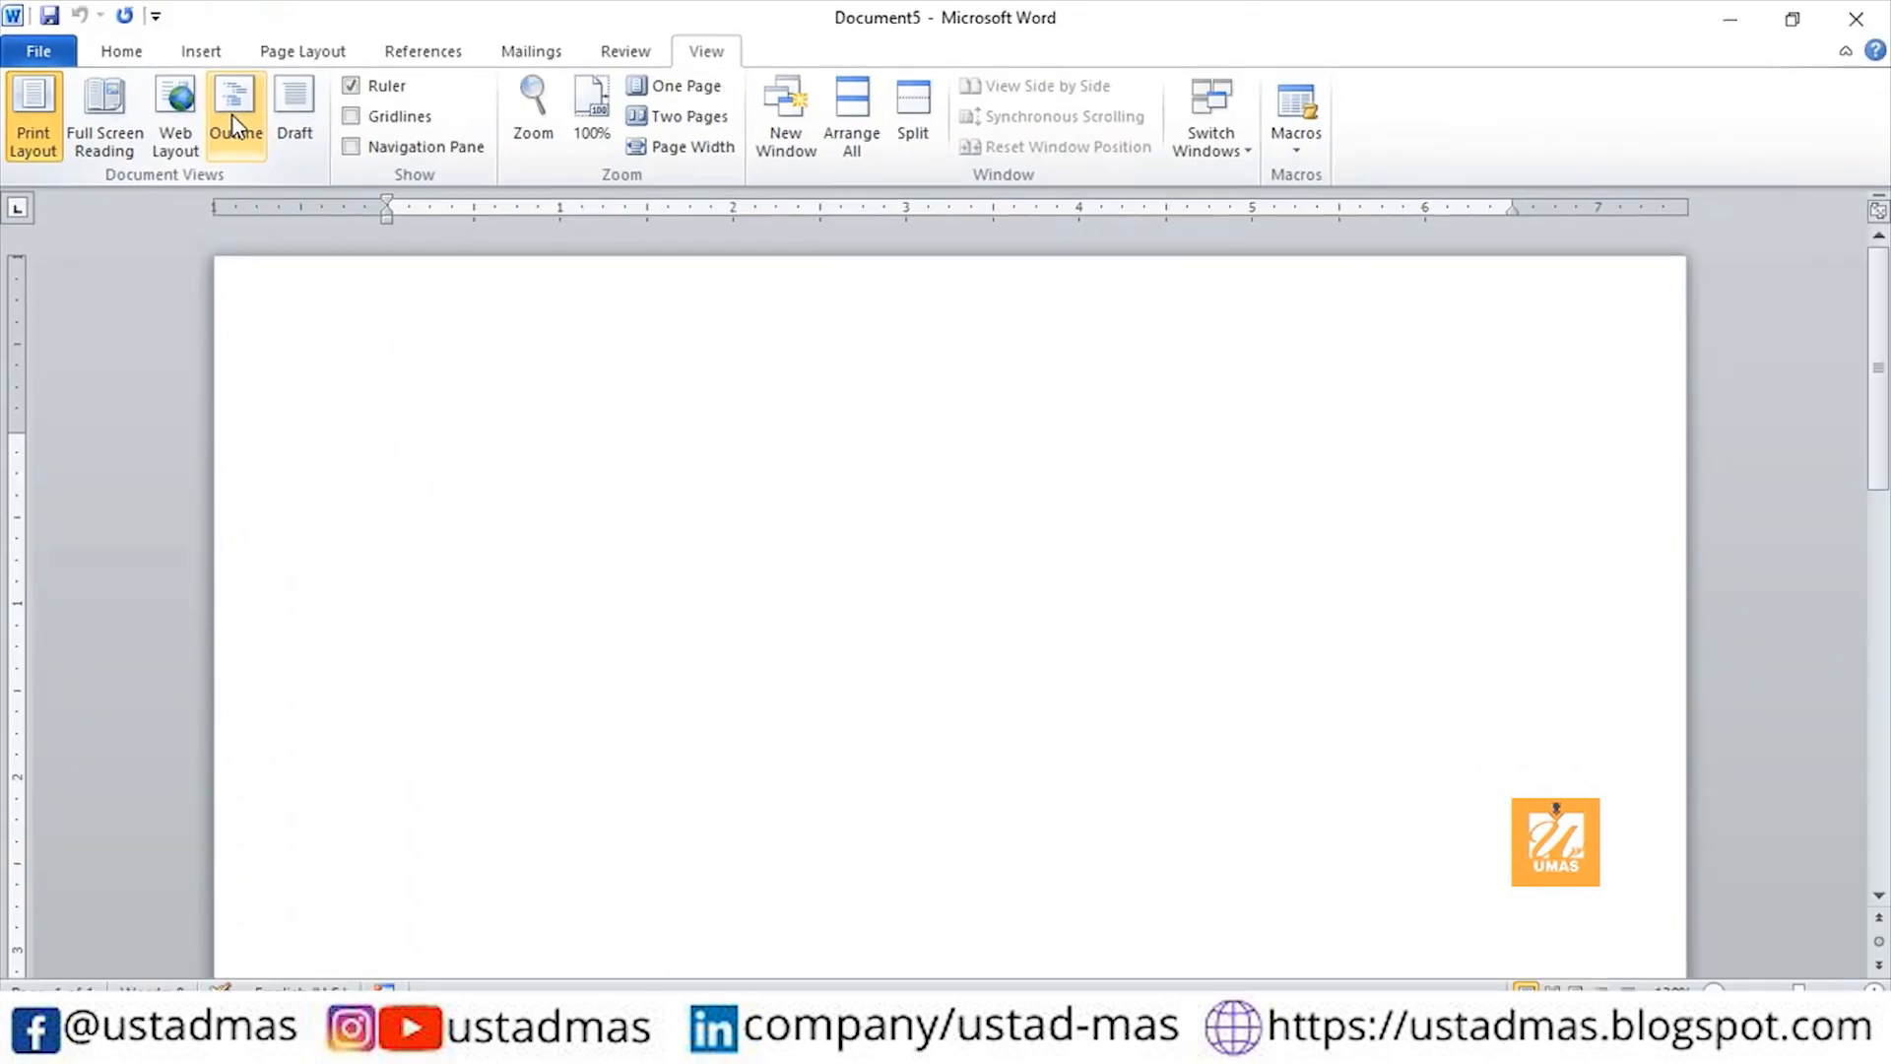
{"action": "key", "text": "super+e"}
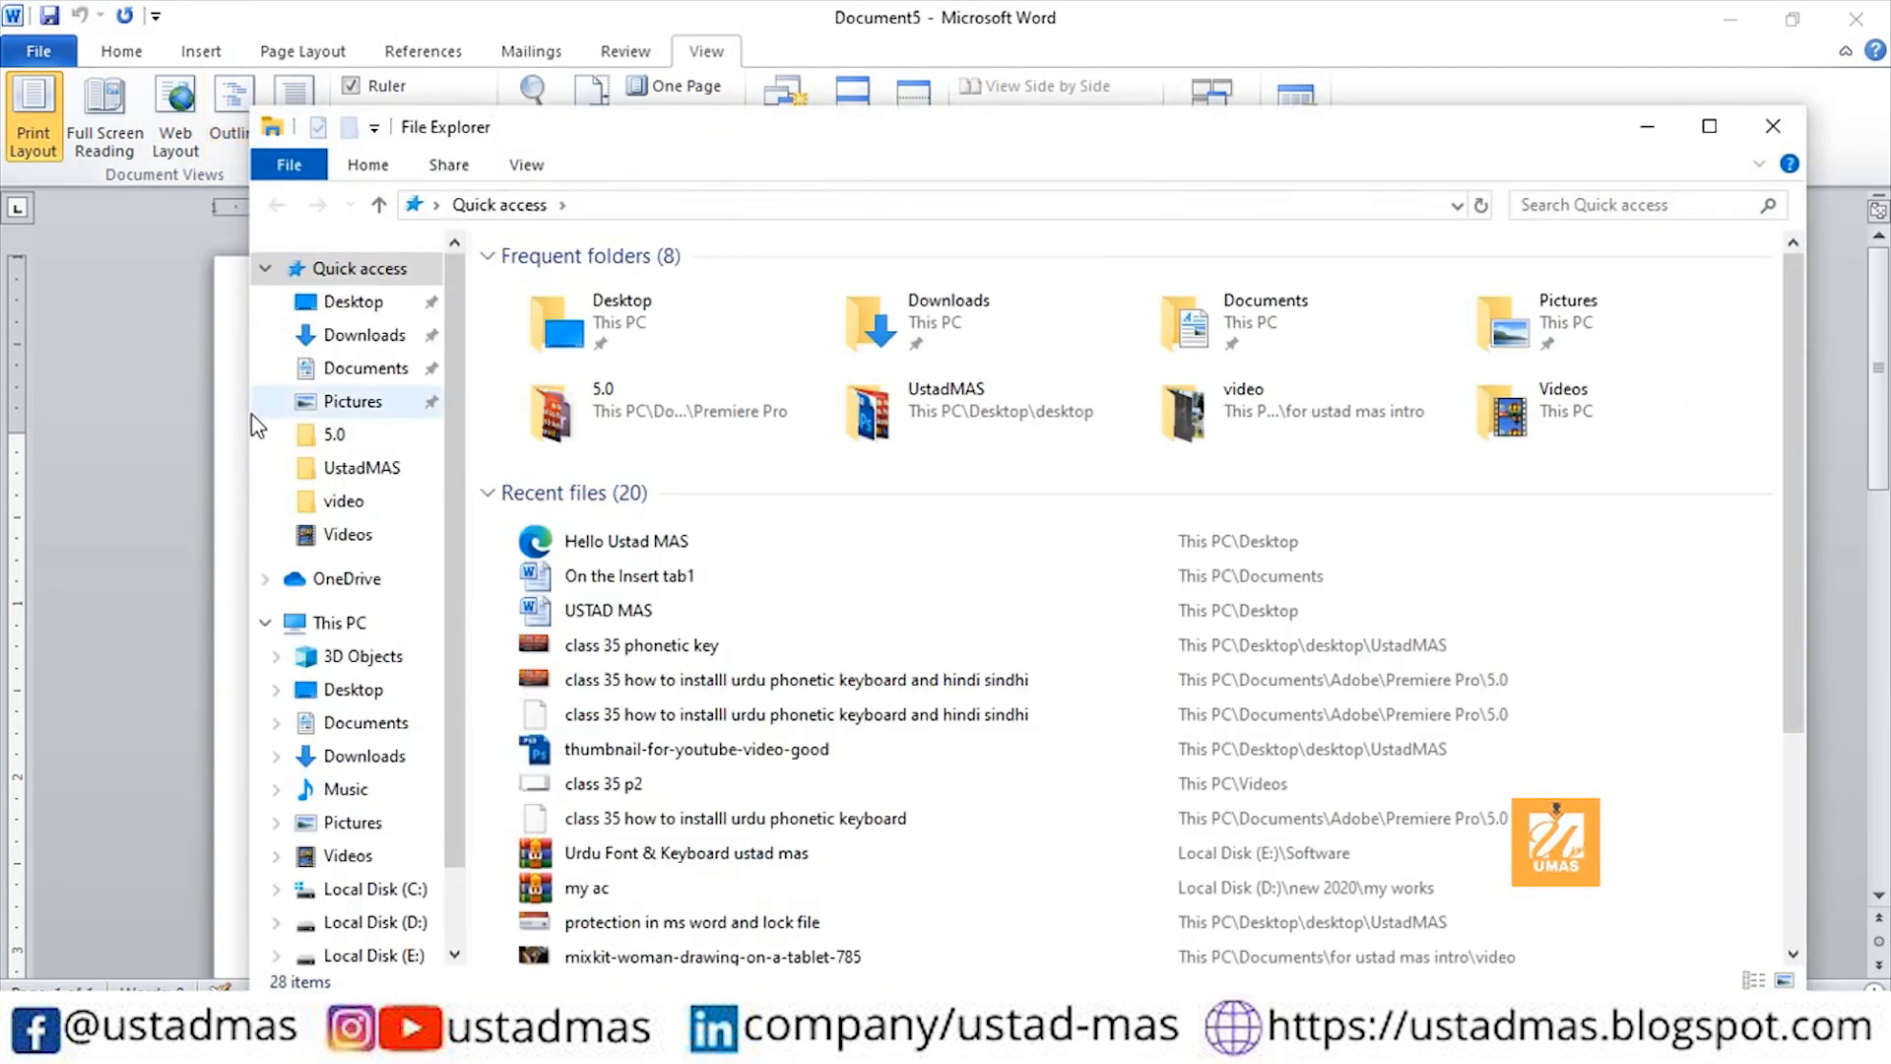
{"action": "left_click", "coordinate": [264, 624]}
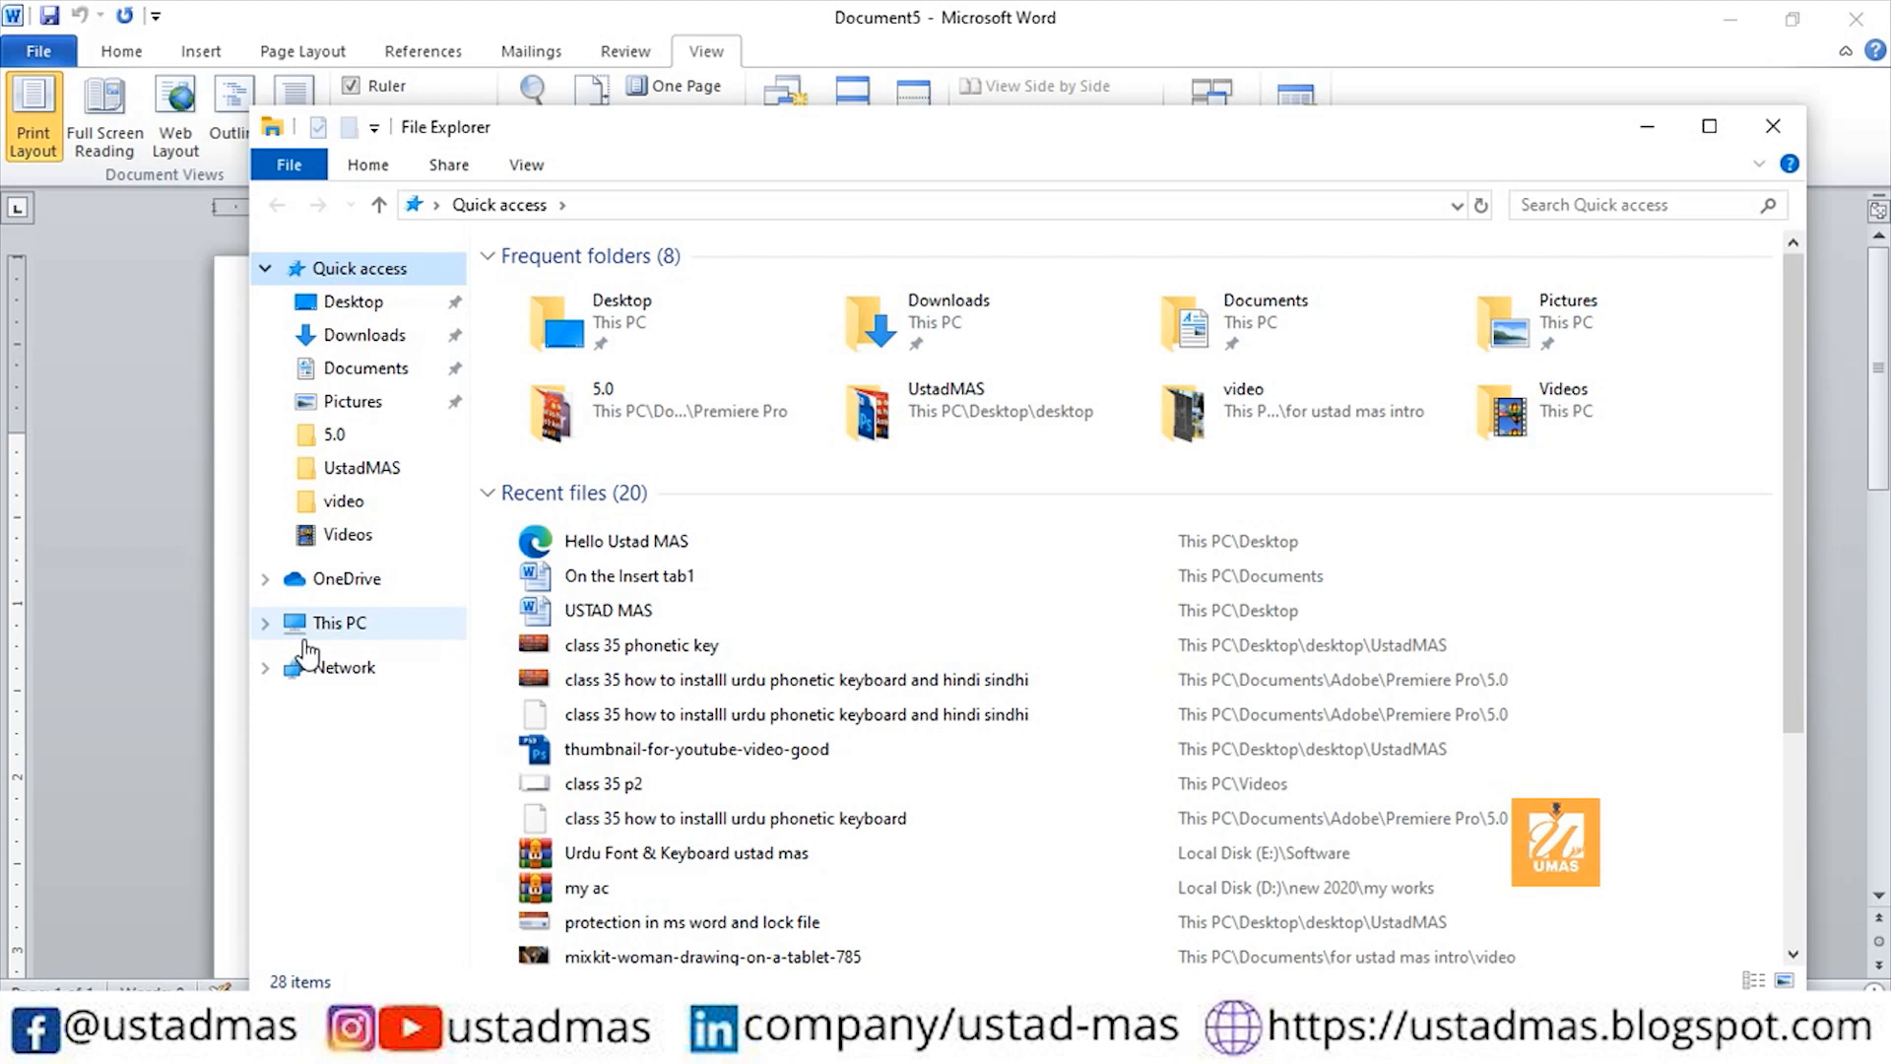
{"action": "left_click", "coordinate": [264, 624]}
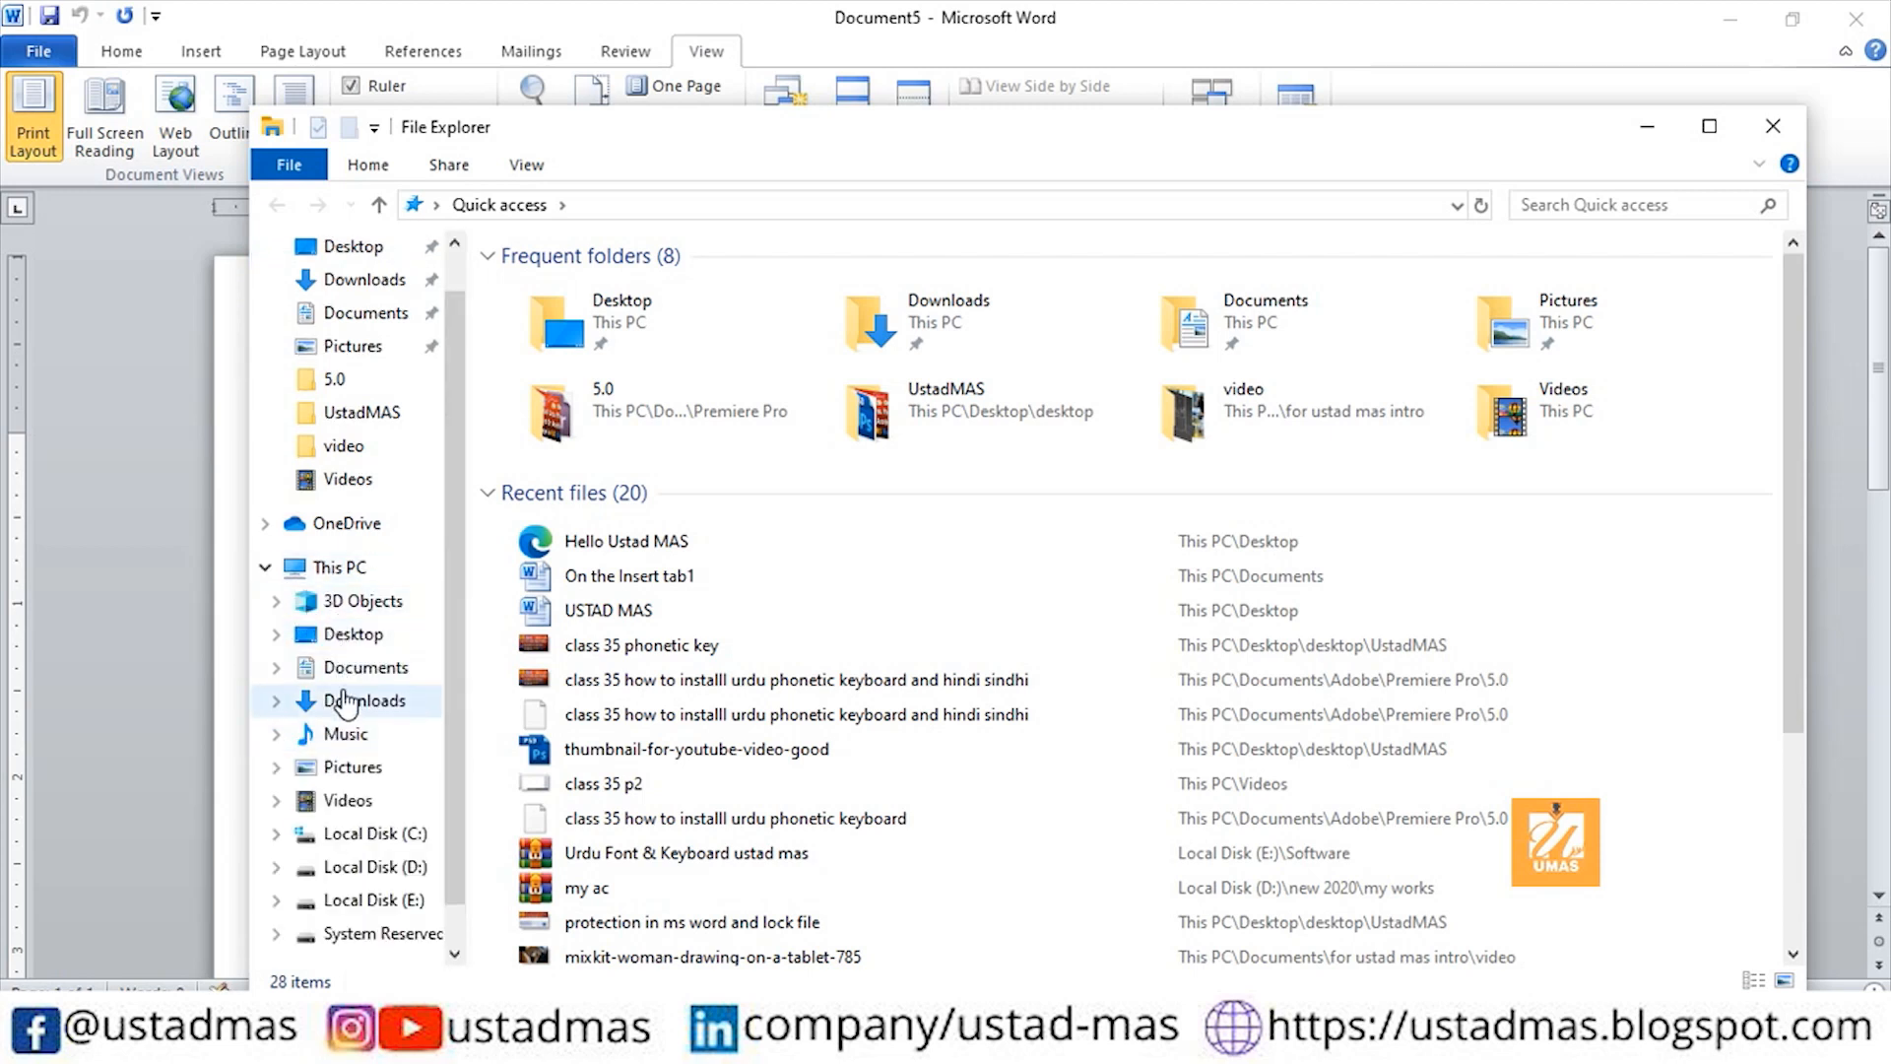
{"action": "left_click", "coordinate": [276, 633]}
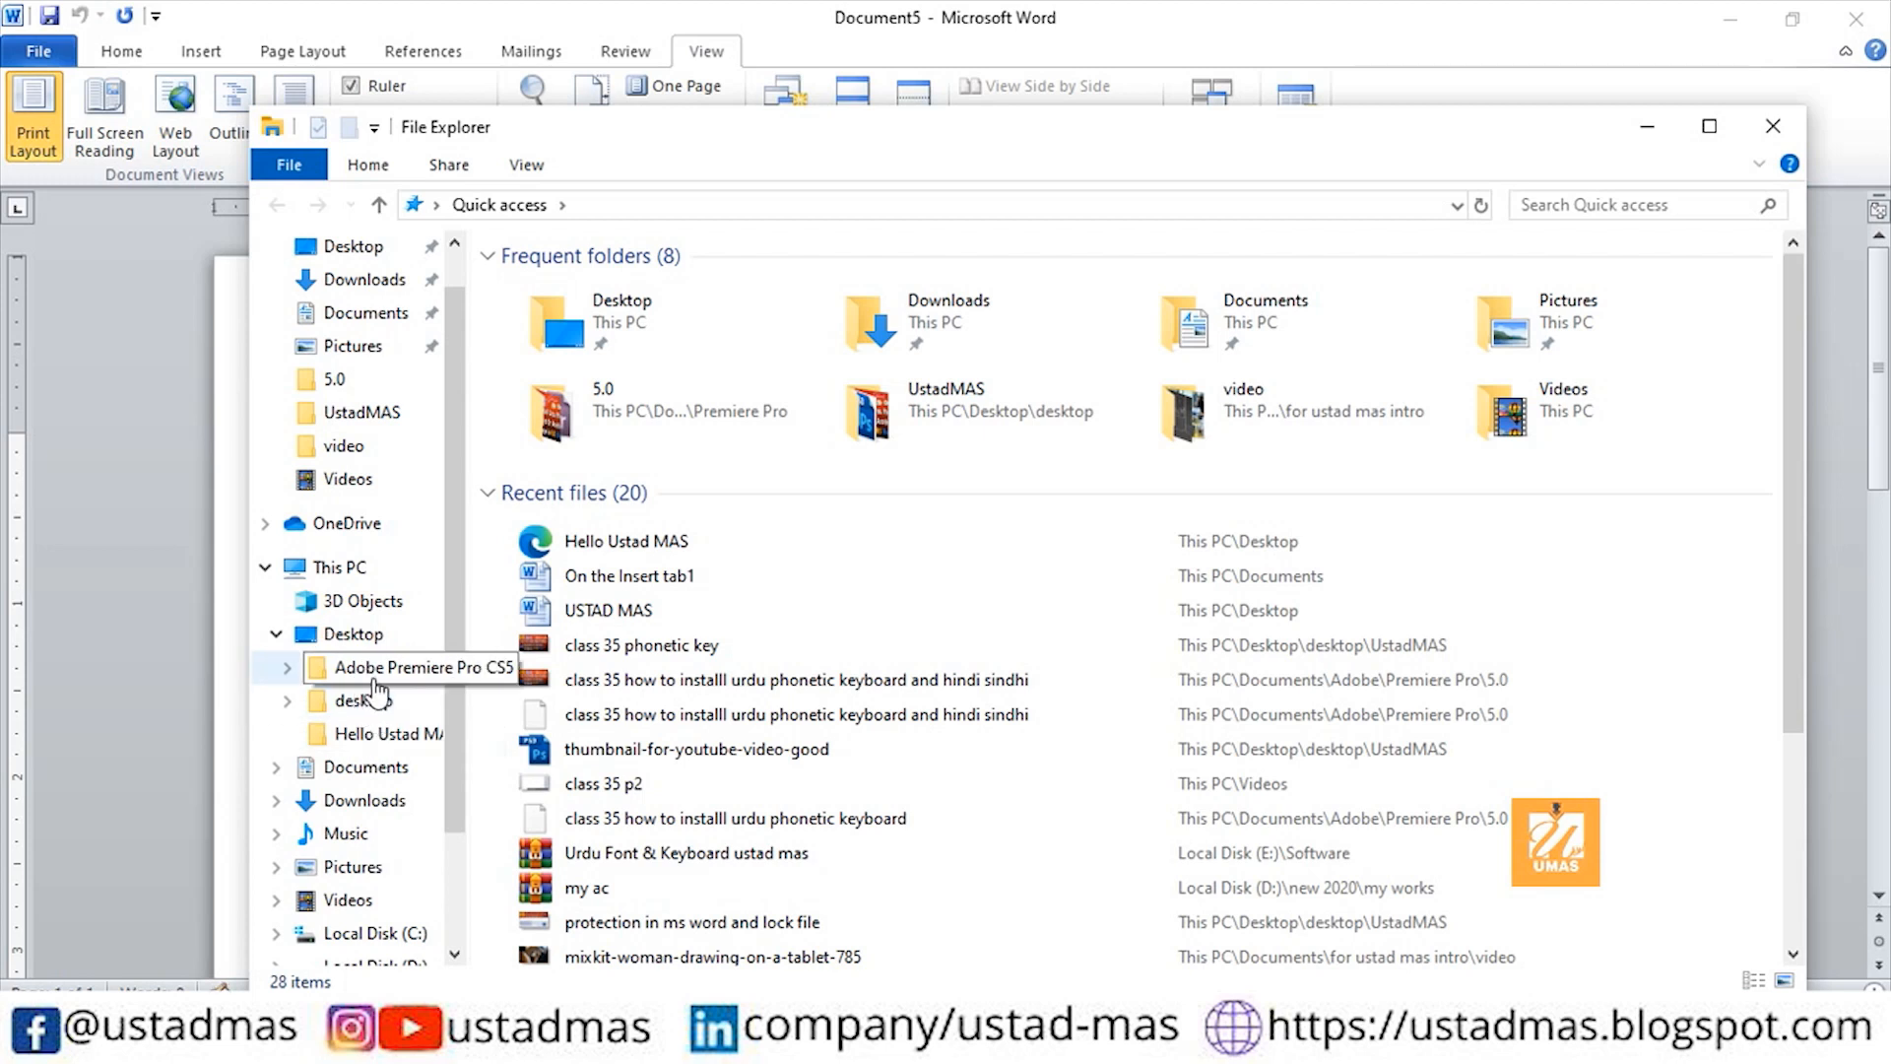
{"action": "key", "text": "alt+F4"}
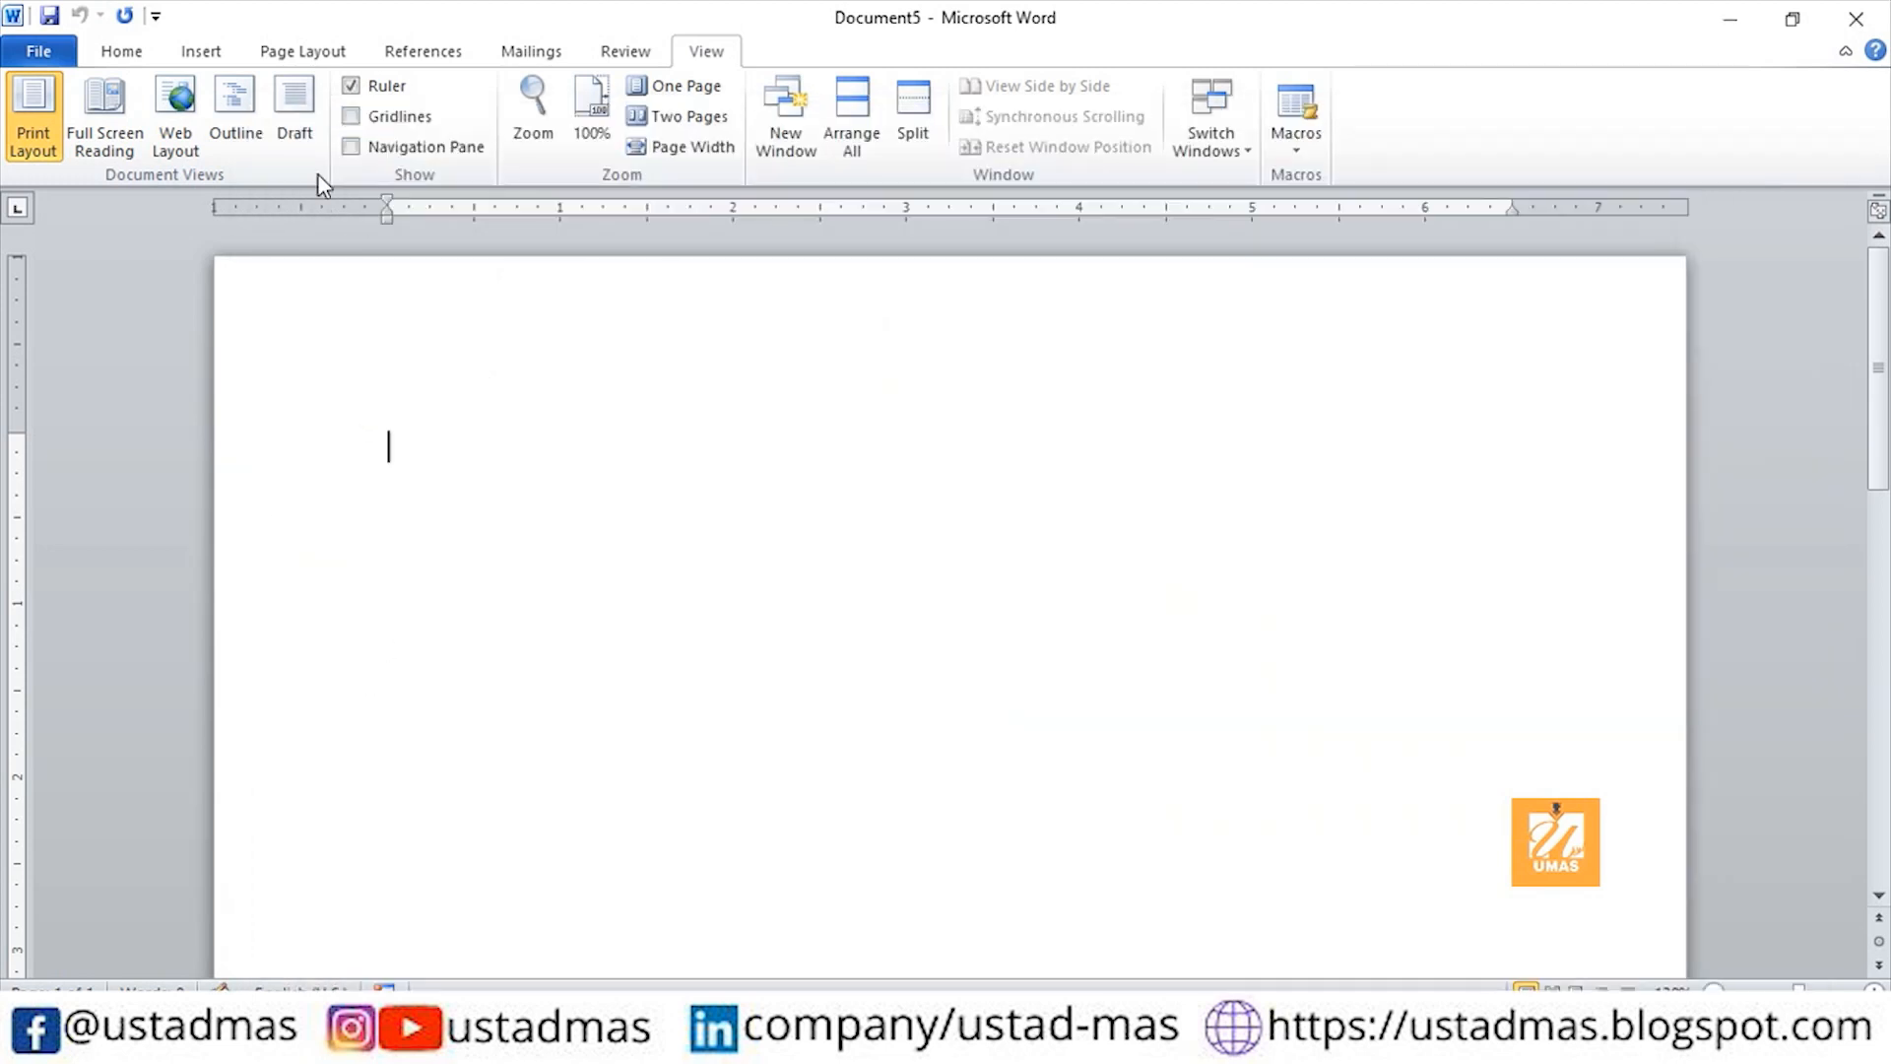
Switch the new document to Outline view and enter the level 1 heading "Computer" with level 2 items "CPU", "Keyboard" and "Mouse".
{"action": "left_click", "coordinate": [241, 106]}
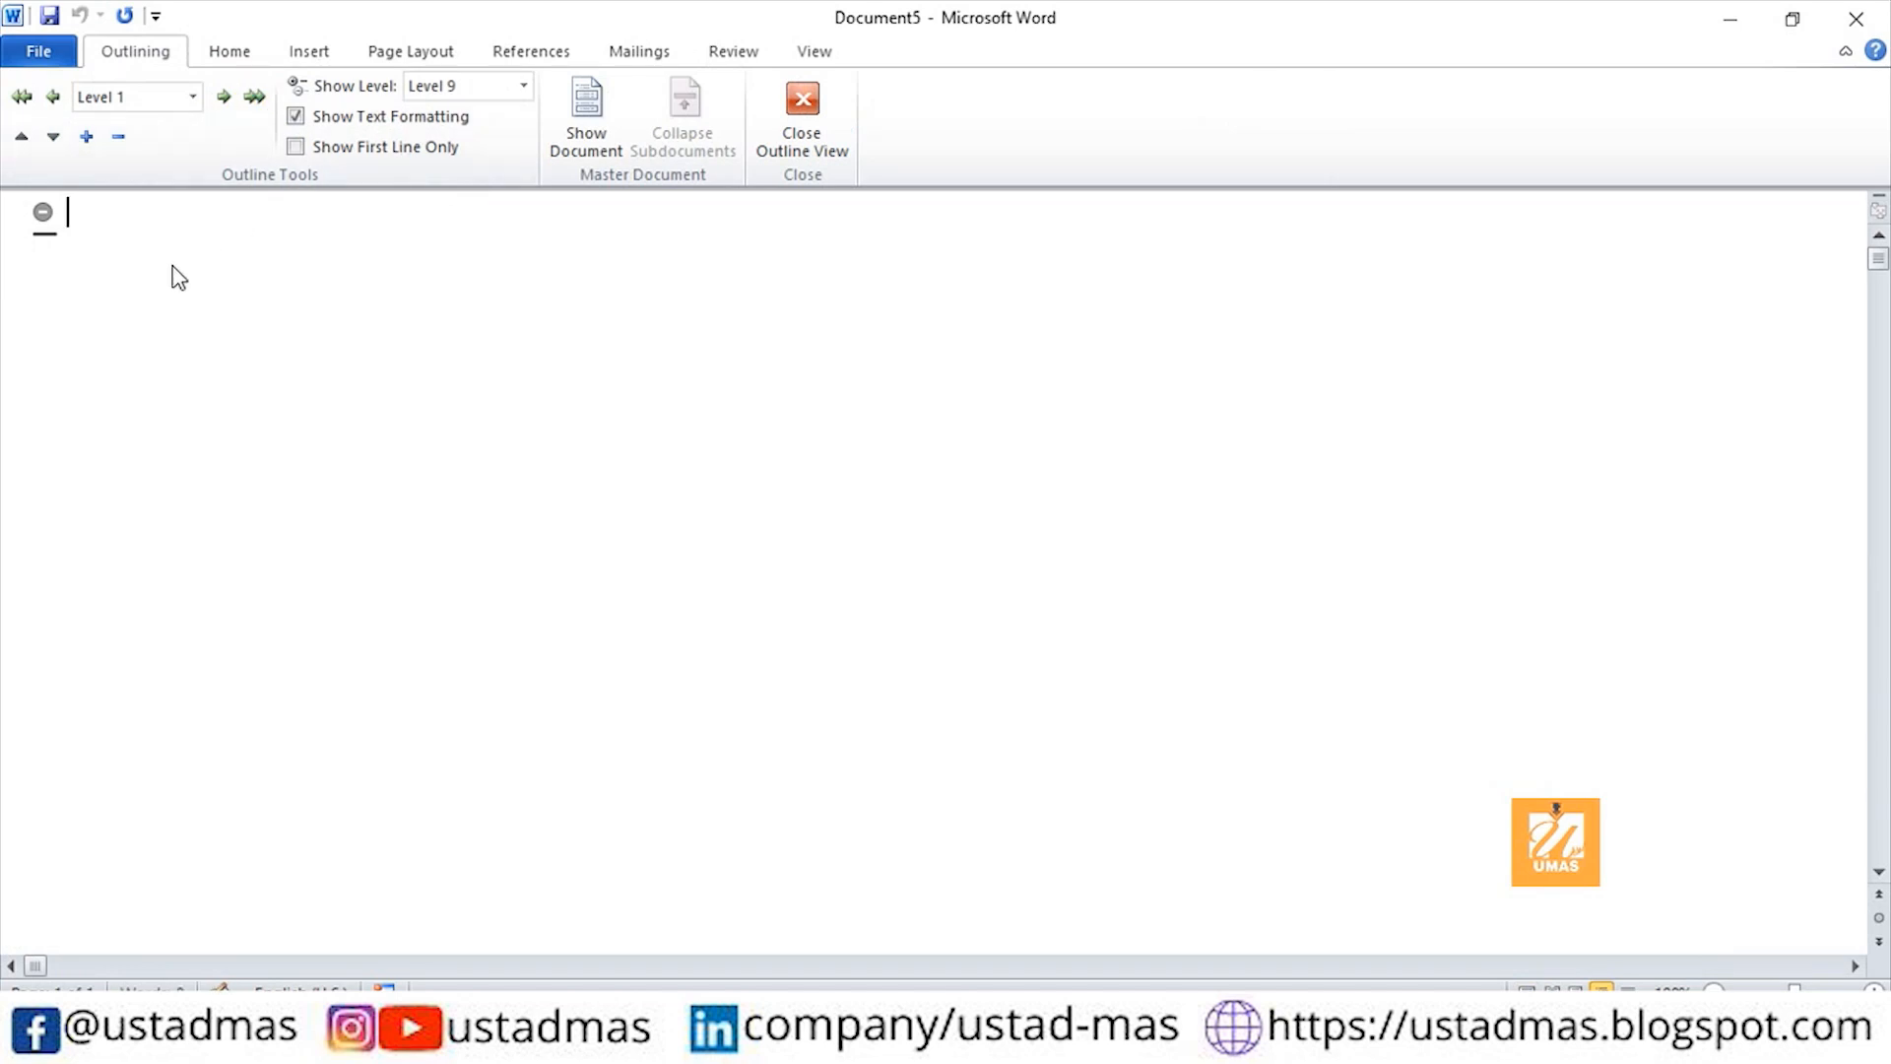
{"action": "type", "text": "Computer"}
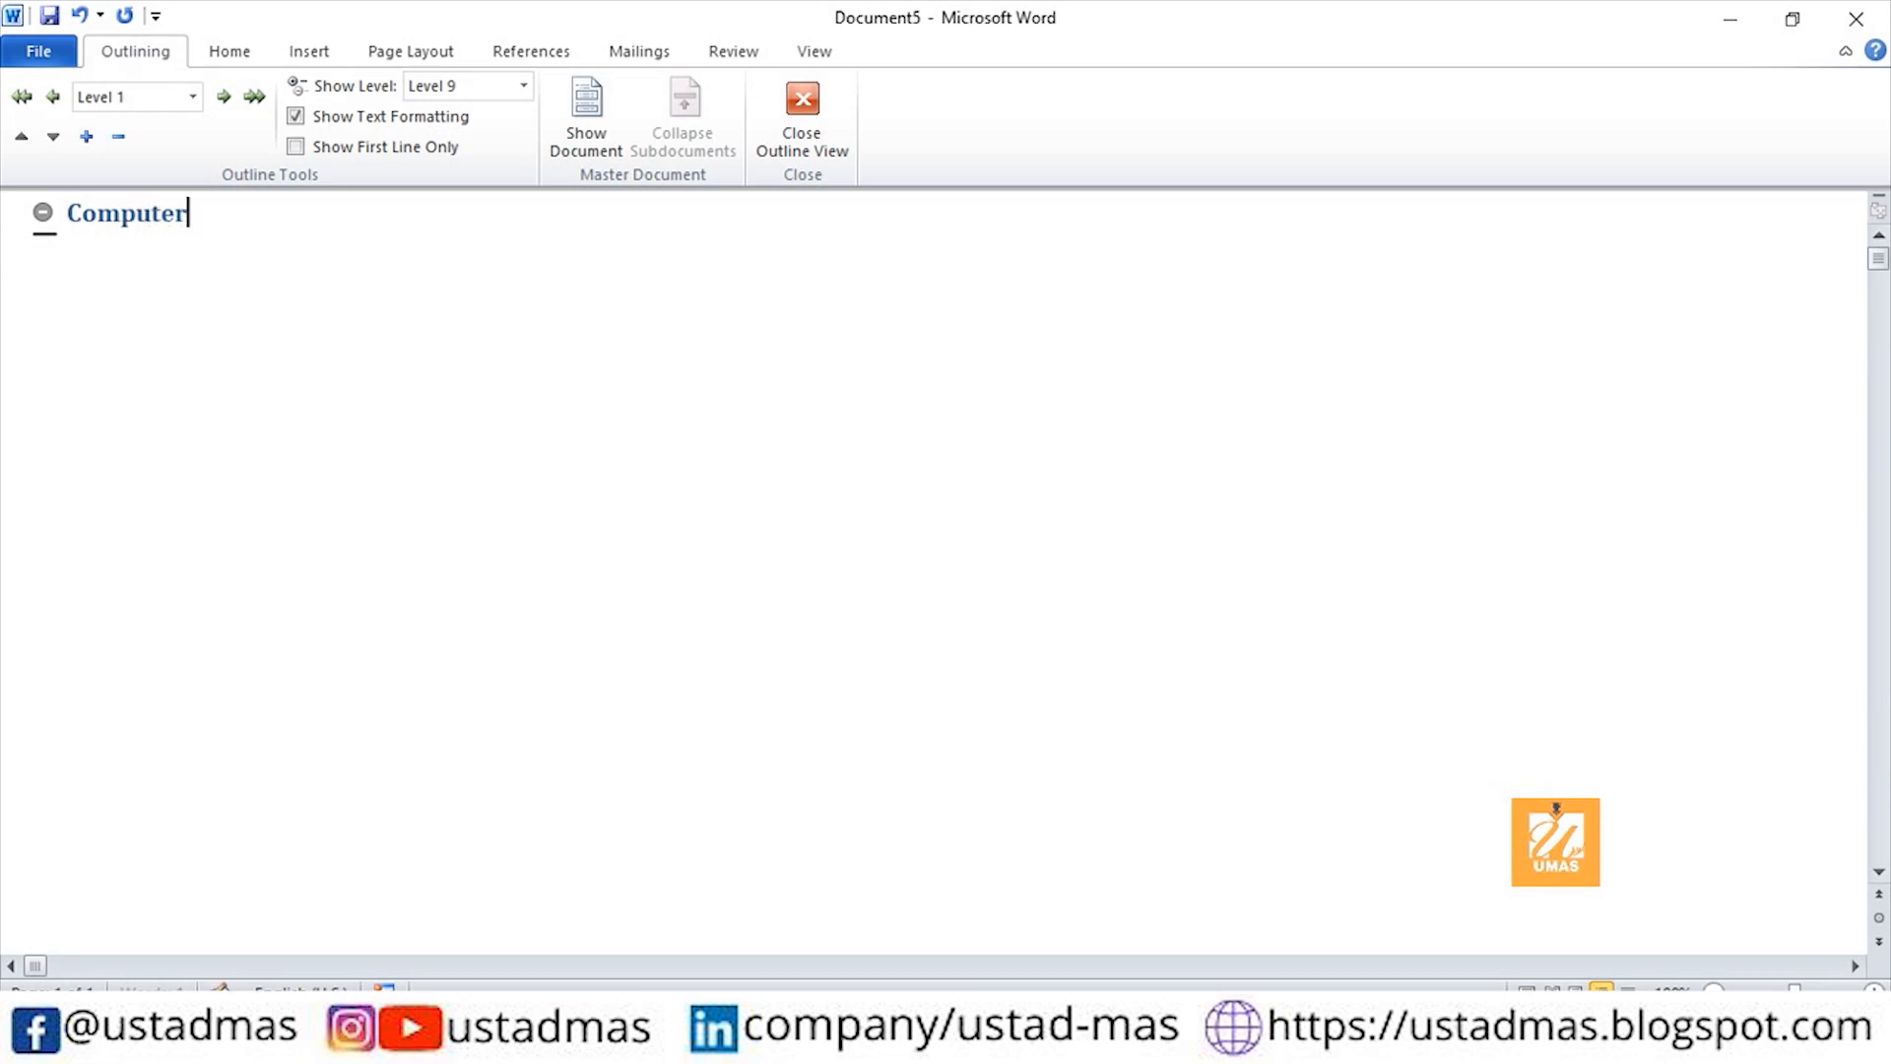
{"action": "key", "text": "Return"}
{"action": "key", "text": "Tab"}
{"action": "type", "text": "CPU"}
{"action": "key", "text": "Return"}
{"action": "type", "text": "Key"}
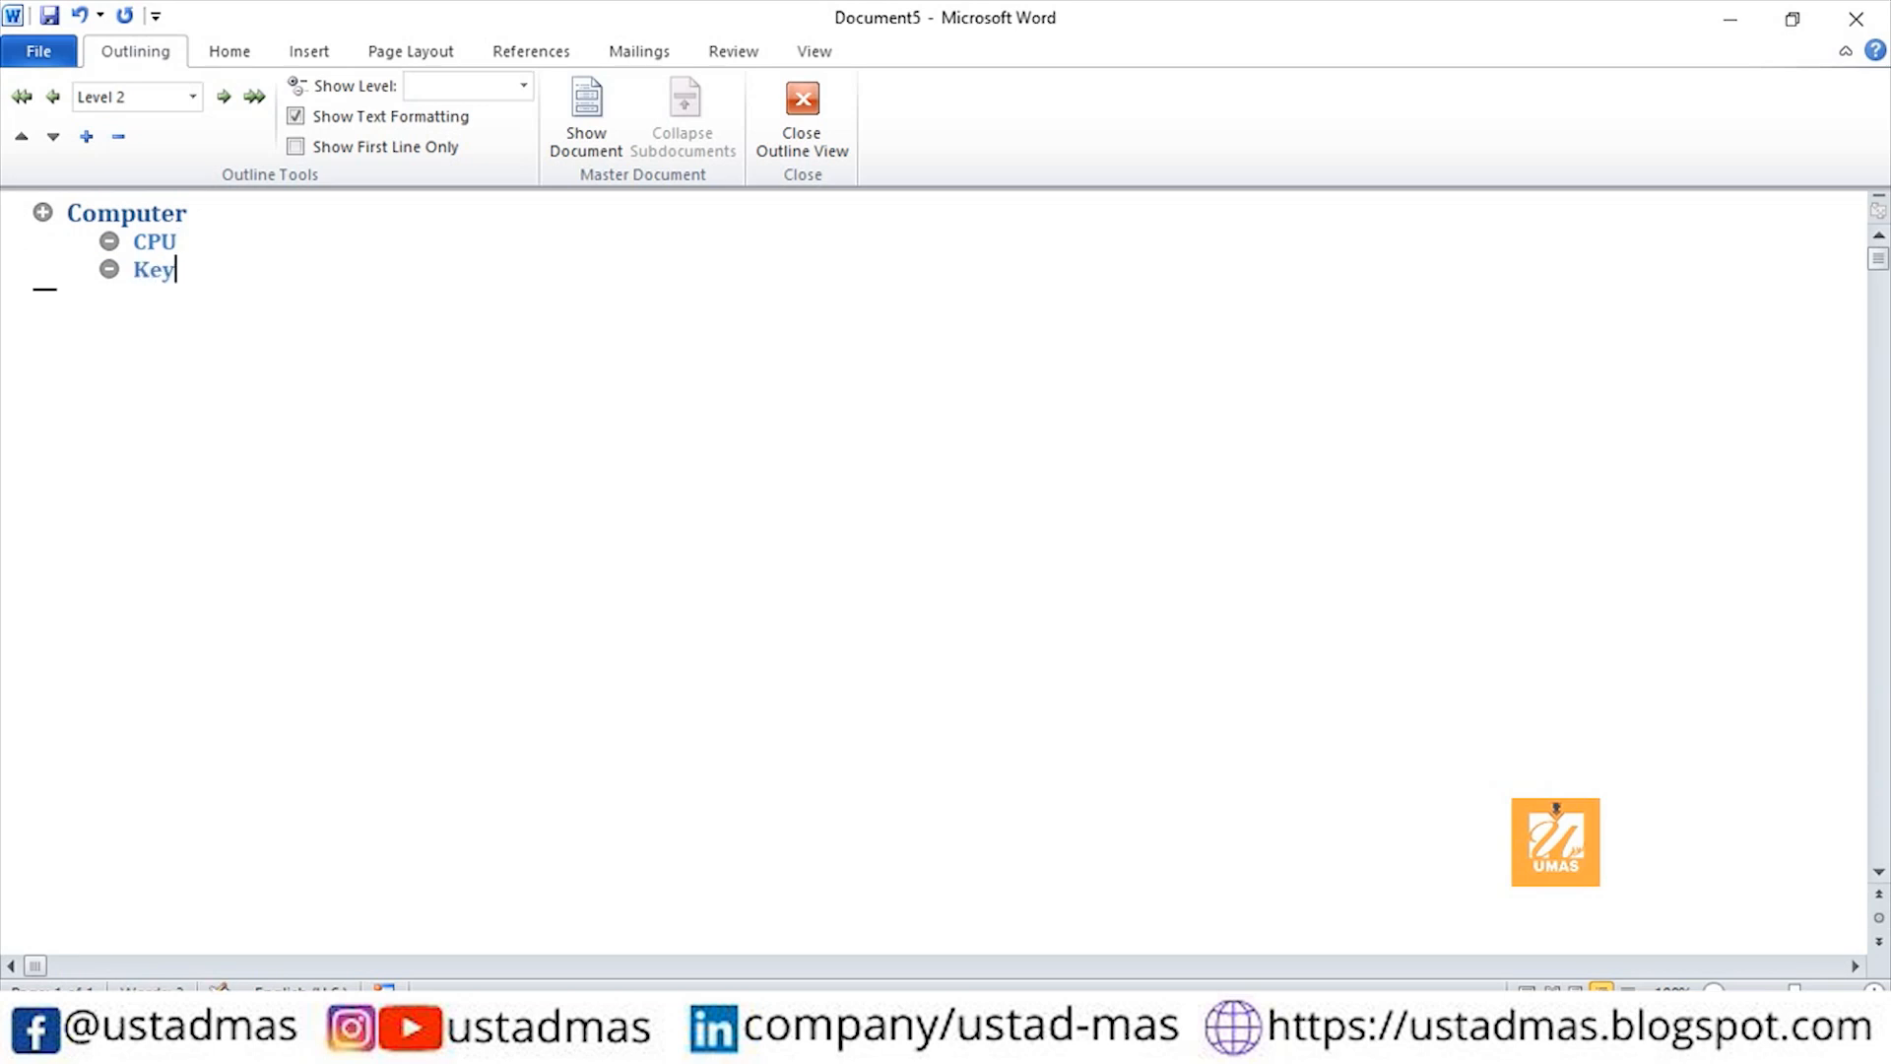
{"action": "type", "text": "board"}
{"action": "key", "text": "Return"}
{"action": "type", "text": "Mouse"}
Collapse the subitems under the "Computer" heading and expand them again.
{"action": "double_click", "coordinate": [40, 211]}
{"action": "left_click", "coordinate": [157, 361]}
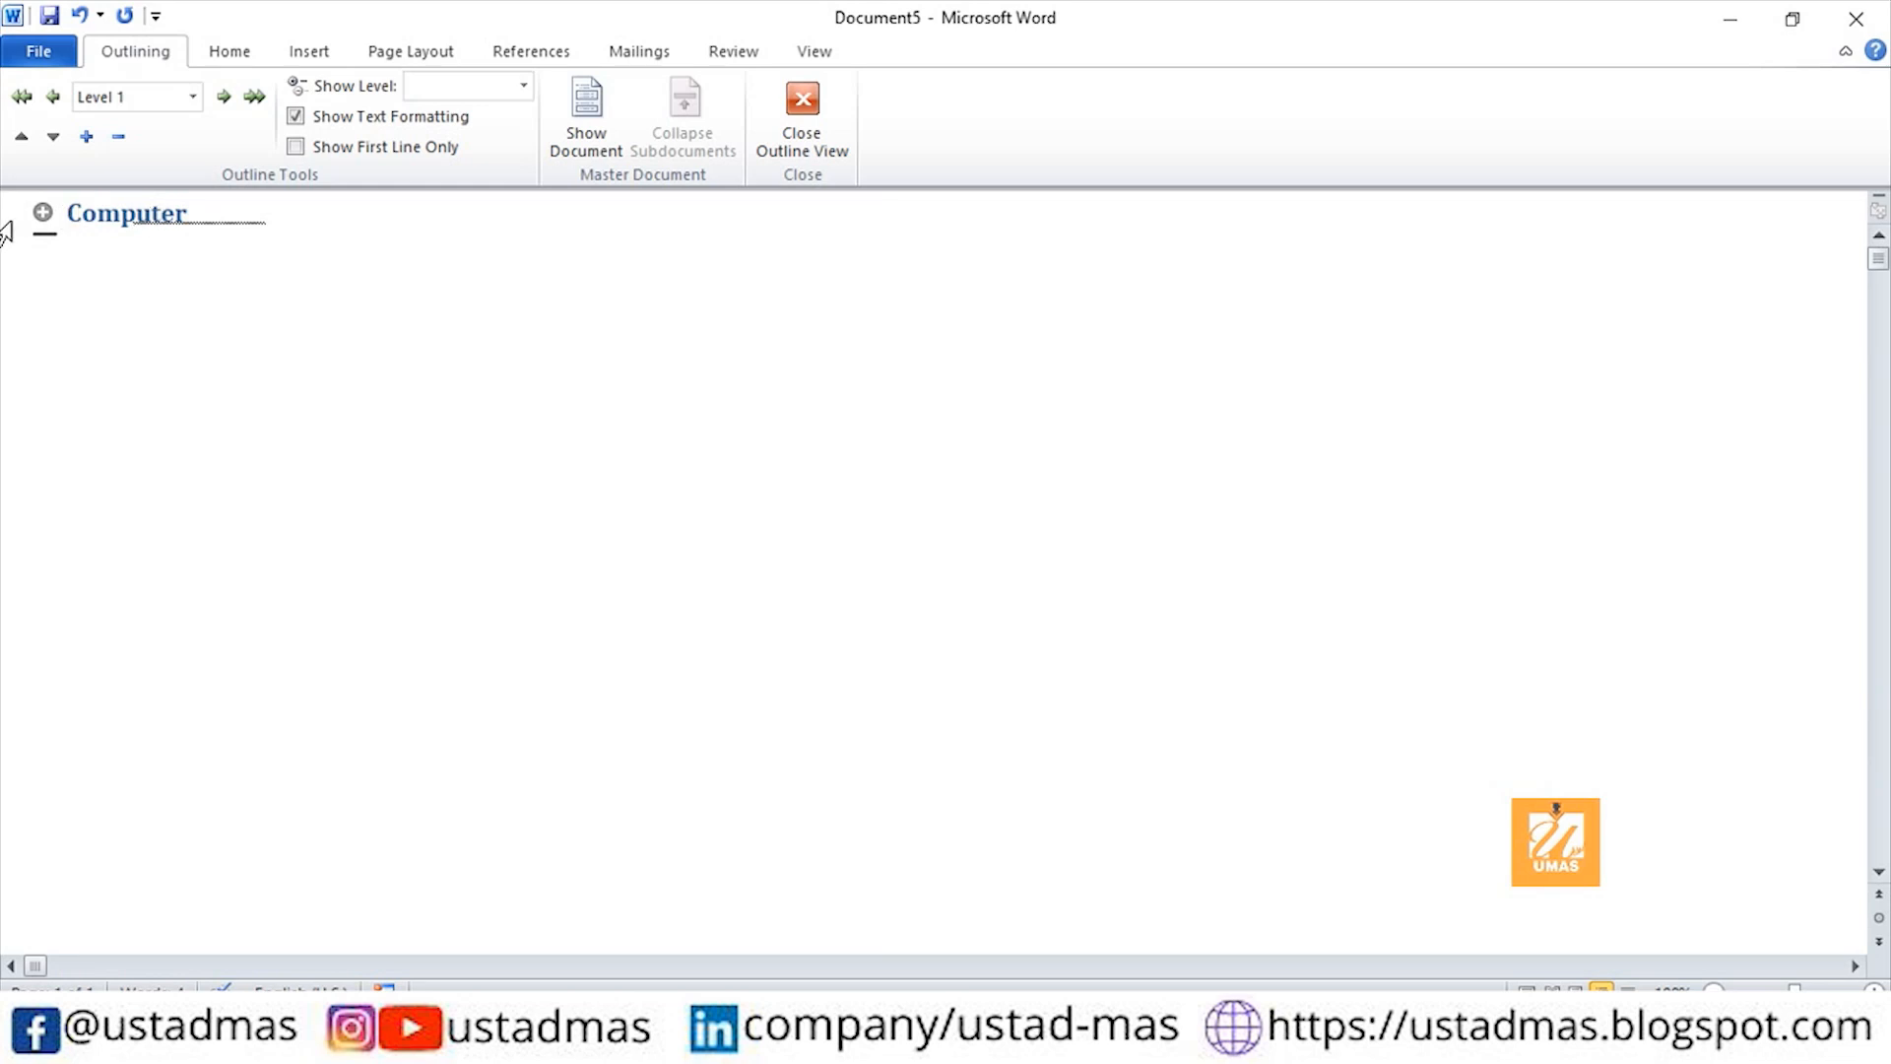
{"action": "left_click", "coordinate": [41, 212]}
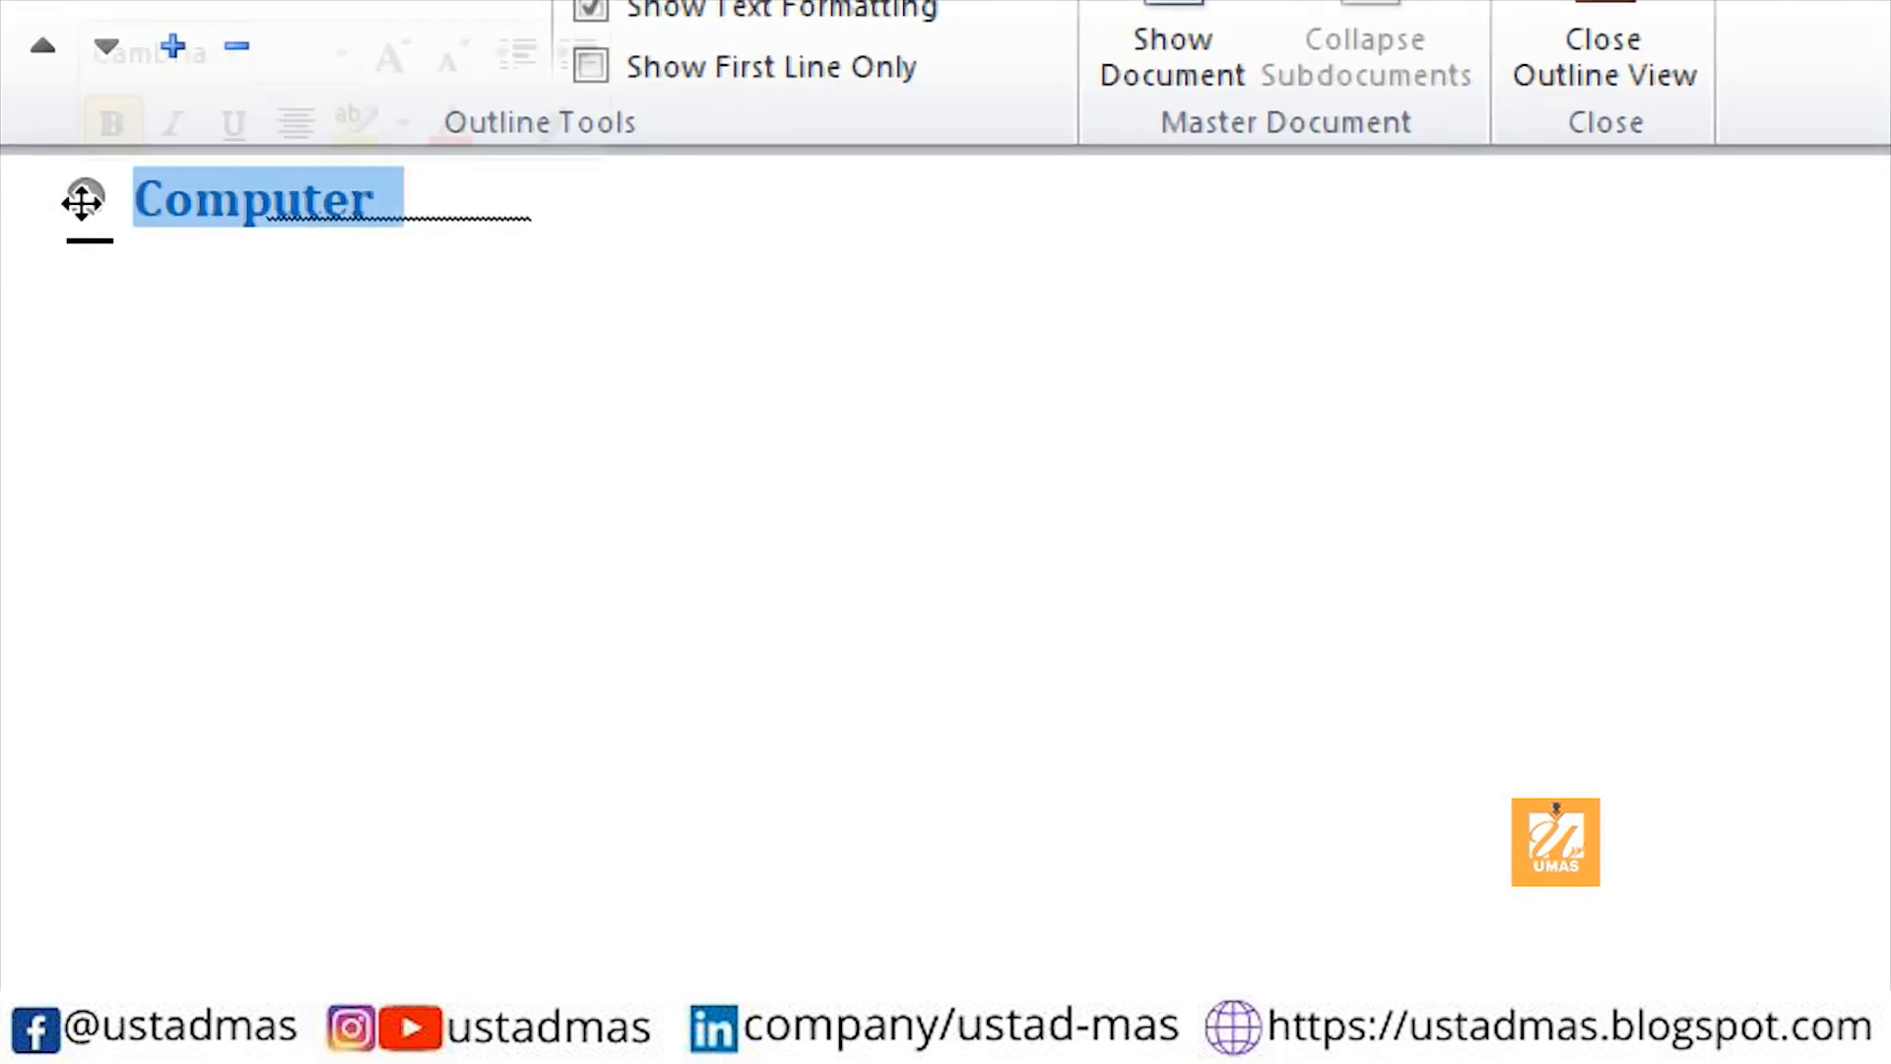
{"action": "double_click", "coordinate": [83, 202]}
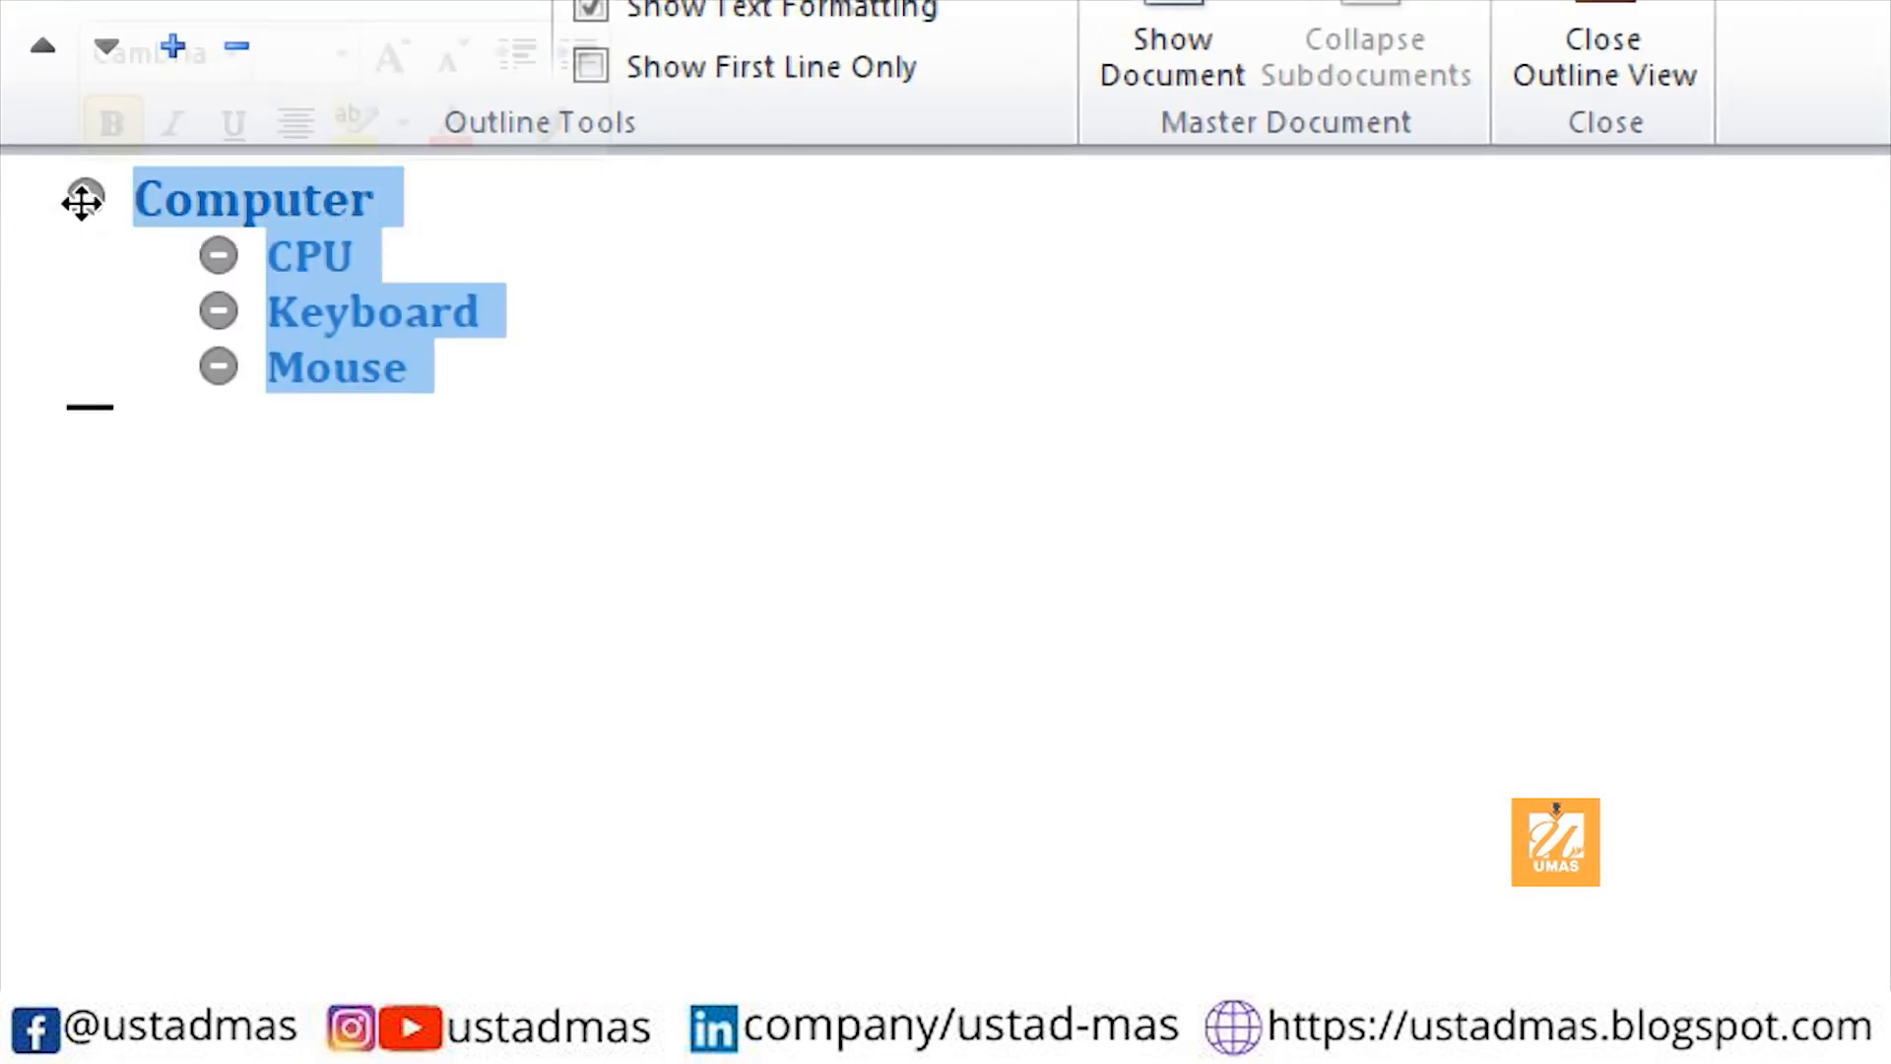
{"action": "left_click", "coordinate": [369, 603]}
{"action": "left_click", "coordinate": [363, 359]}
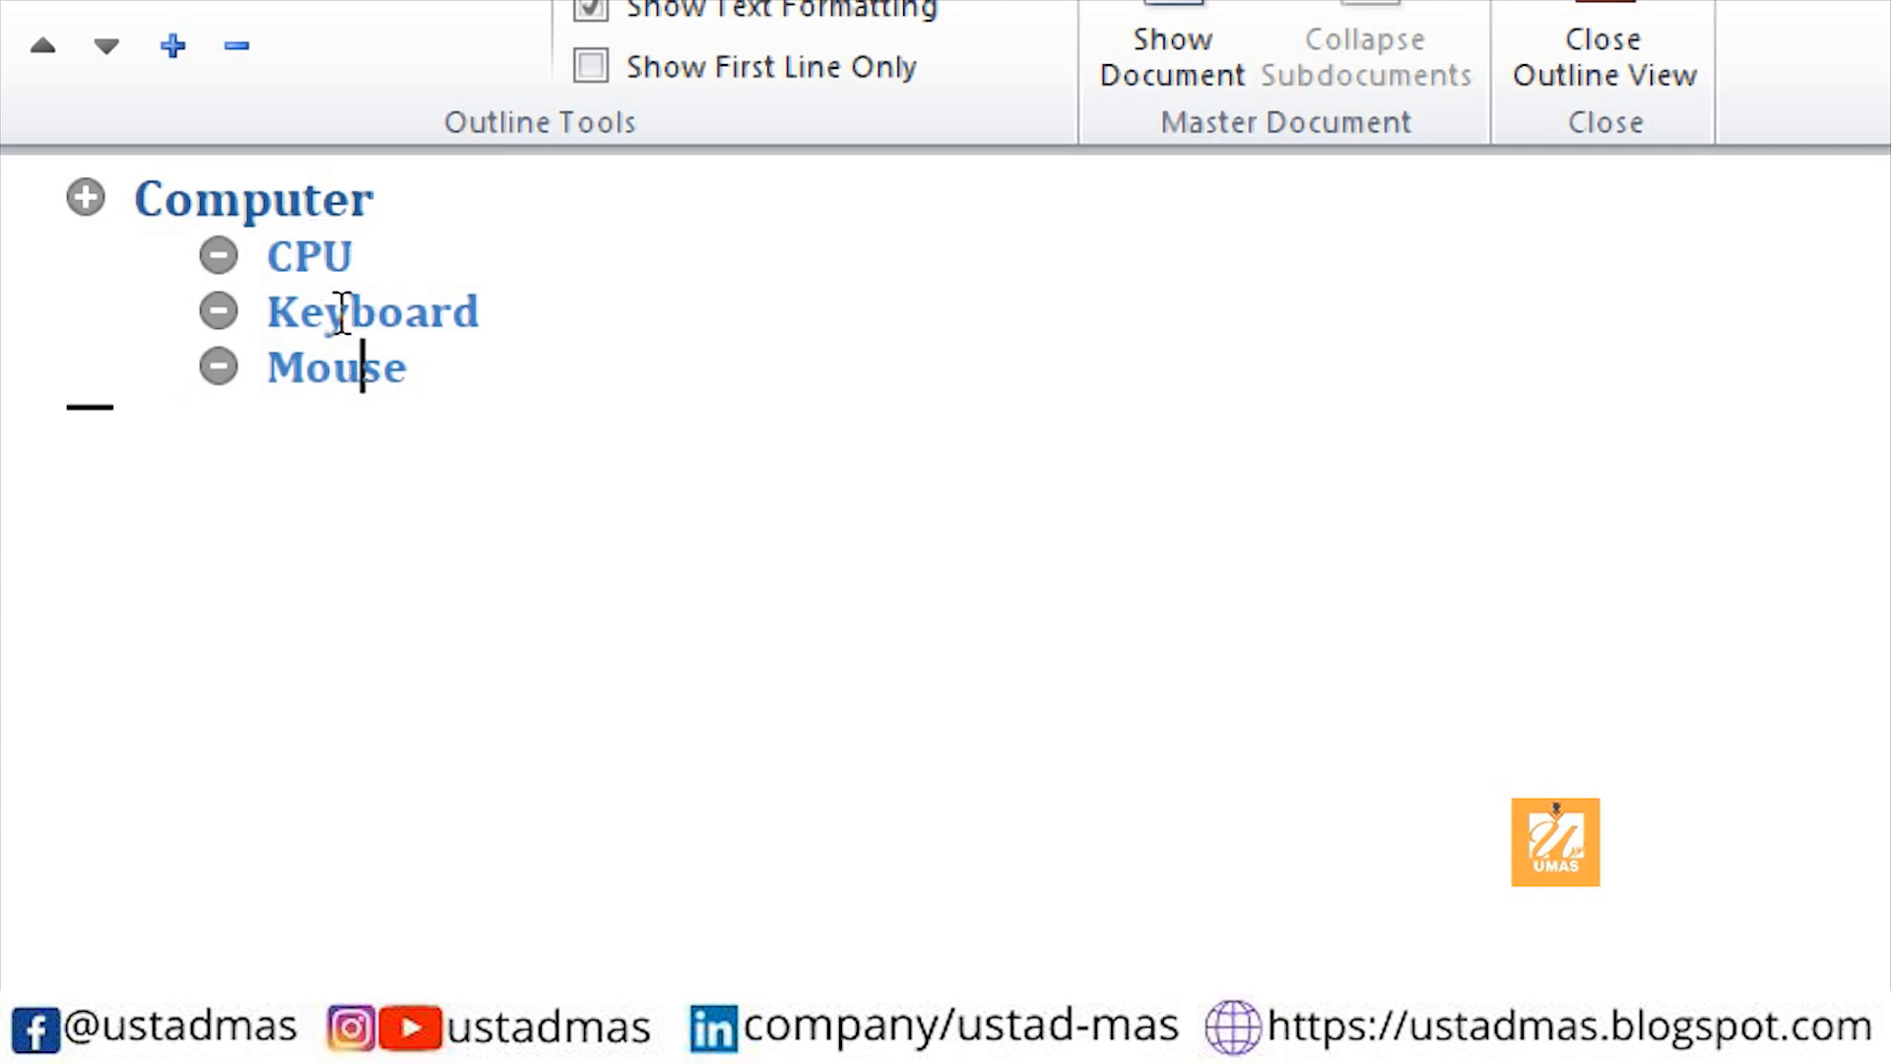
View the headings in Draft view at several zoom levels and return the document to Print Layout.
{"action": "left_click", "coordinate": [814, 51]}
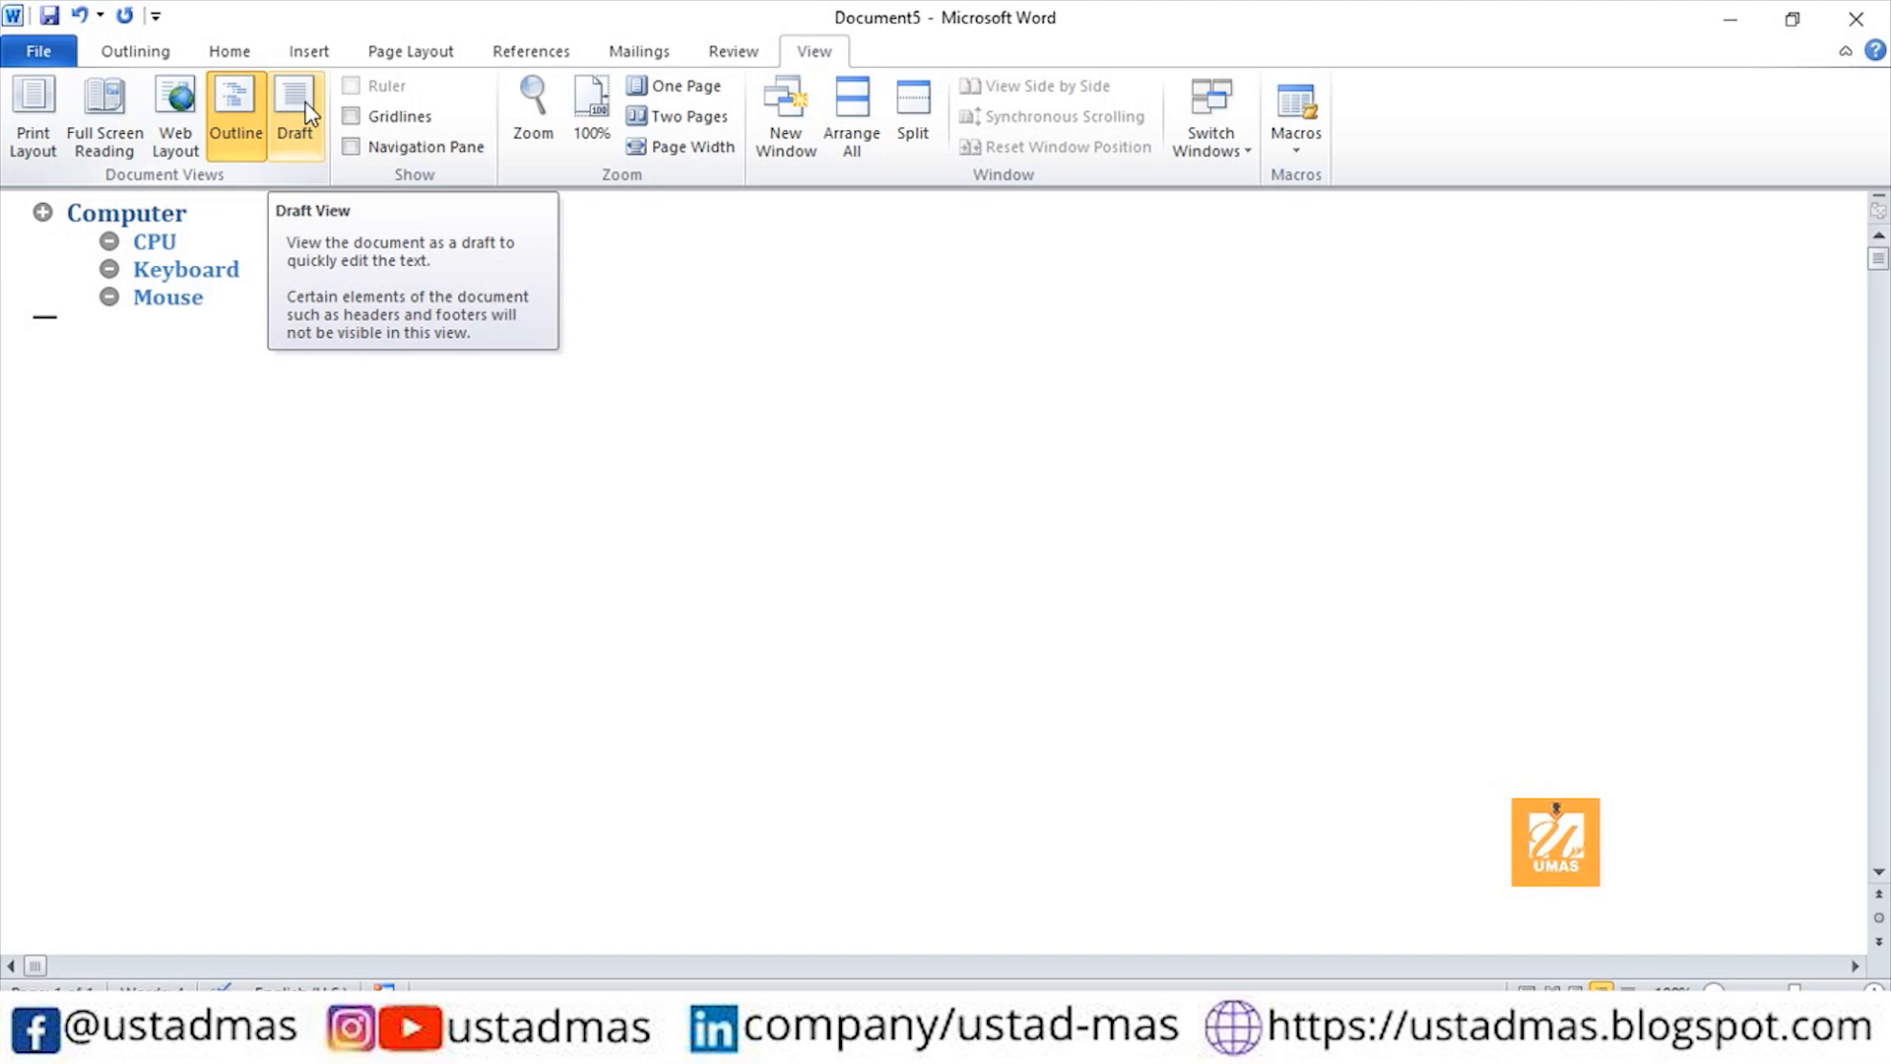
{"action": "left_click", "coordinate": [301, 113]}
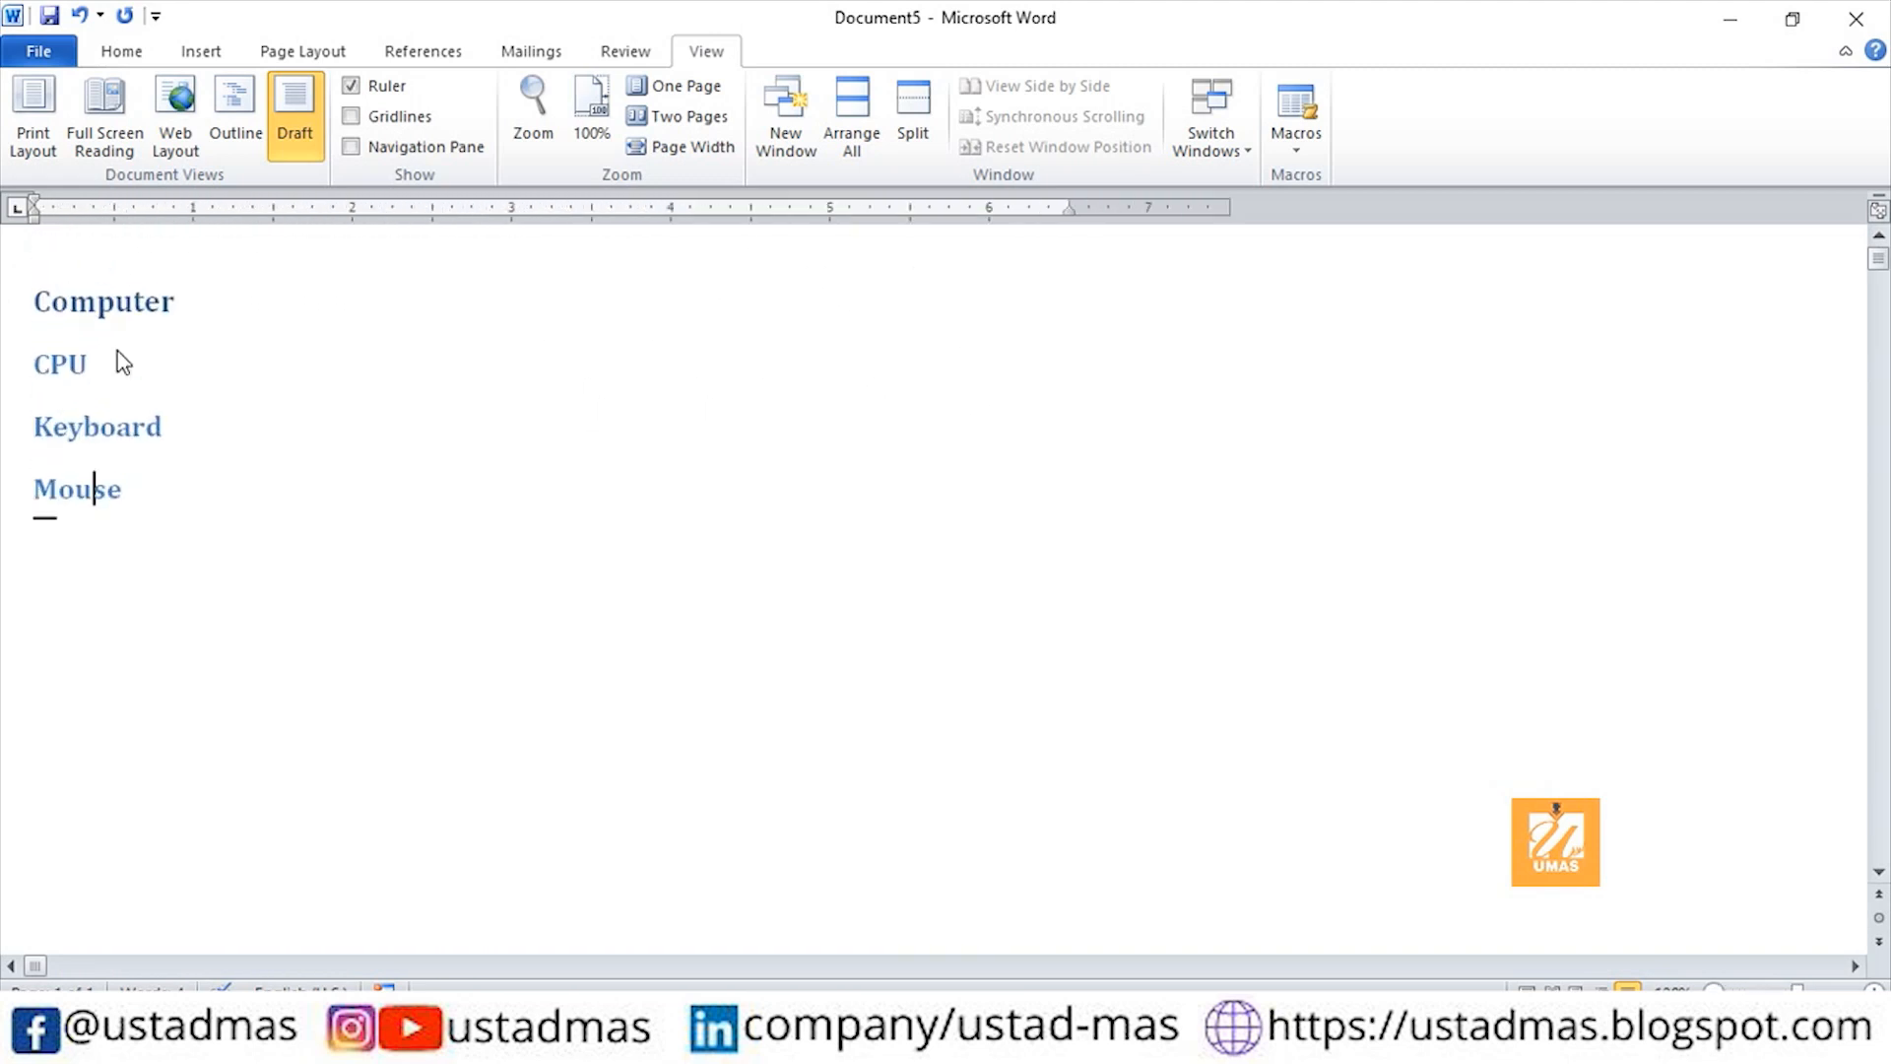
{"action": "scroll", "coordinate": [124, 420], "scroll_direction": "up", "scroll_amount": 2}
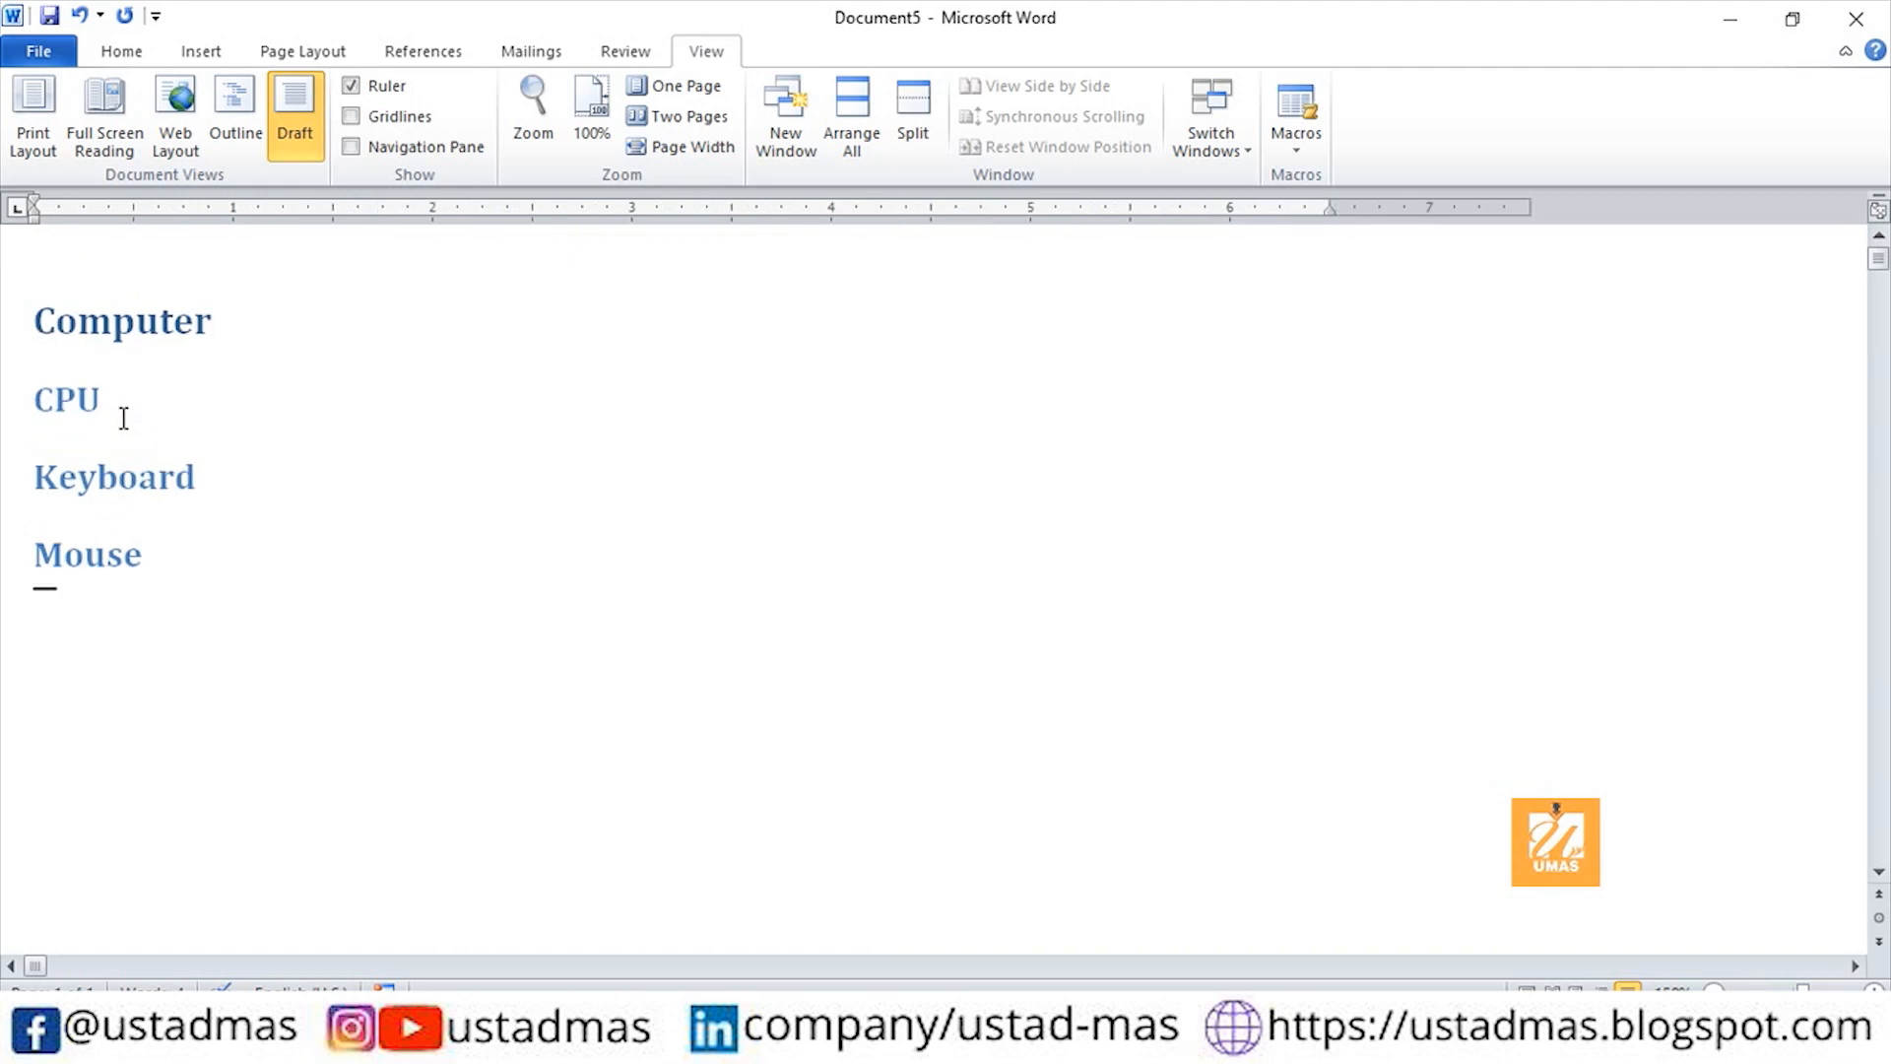
{"action": "scroll", "coordinate": [124, 420], "scroll_direction": "down", "scroll_amount": 10}
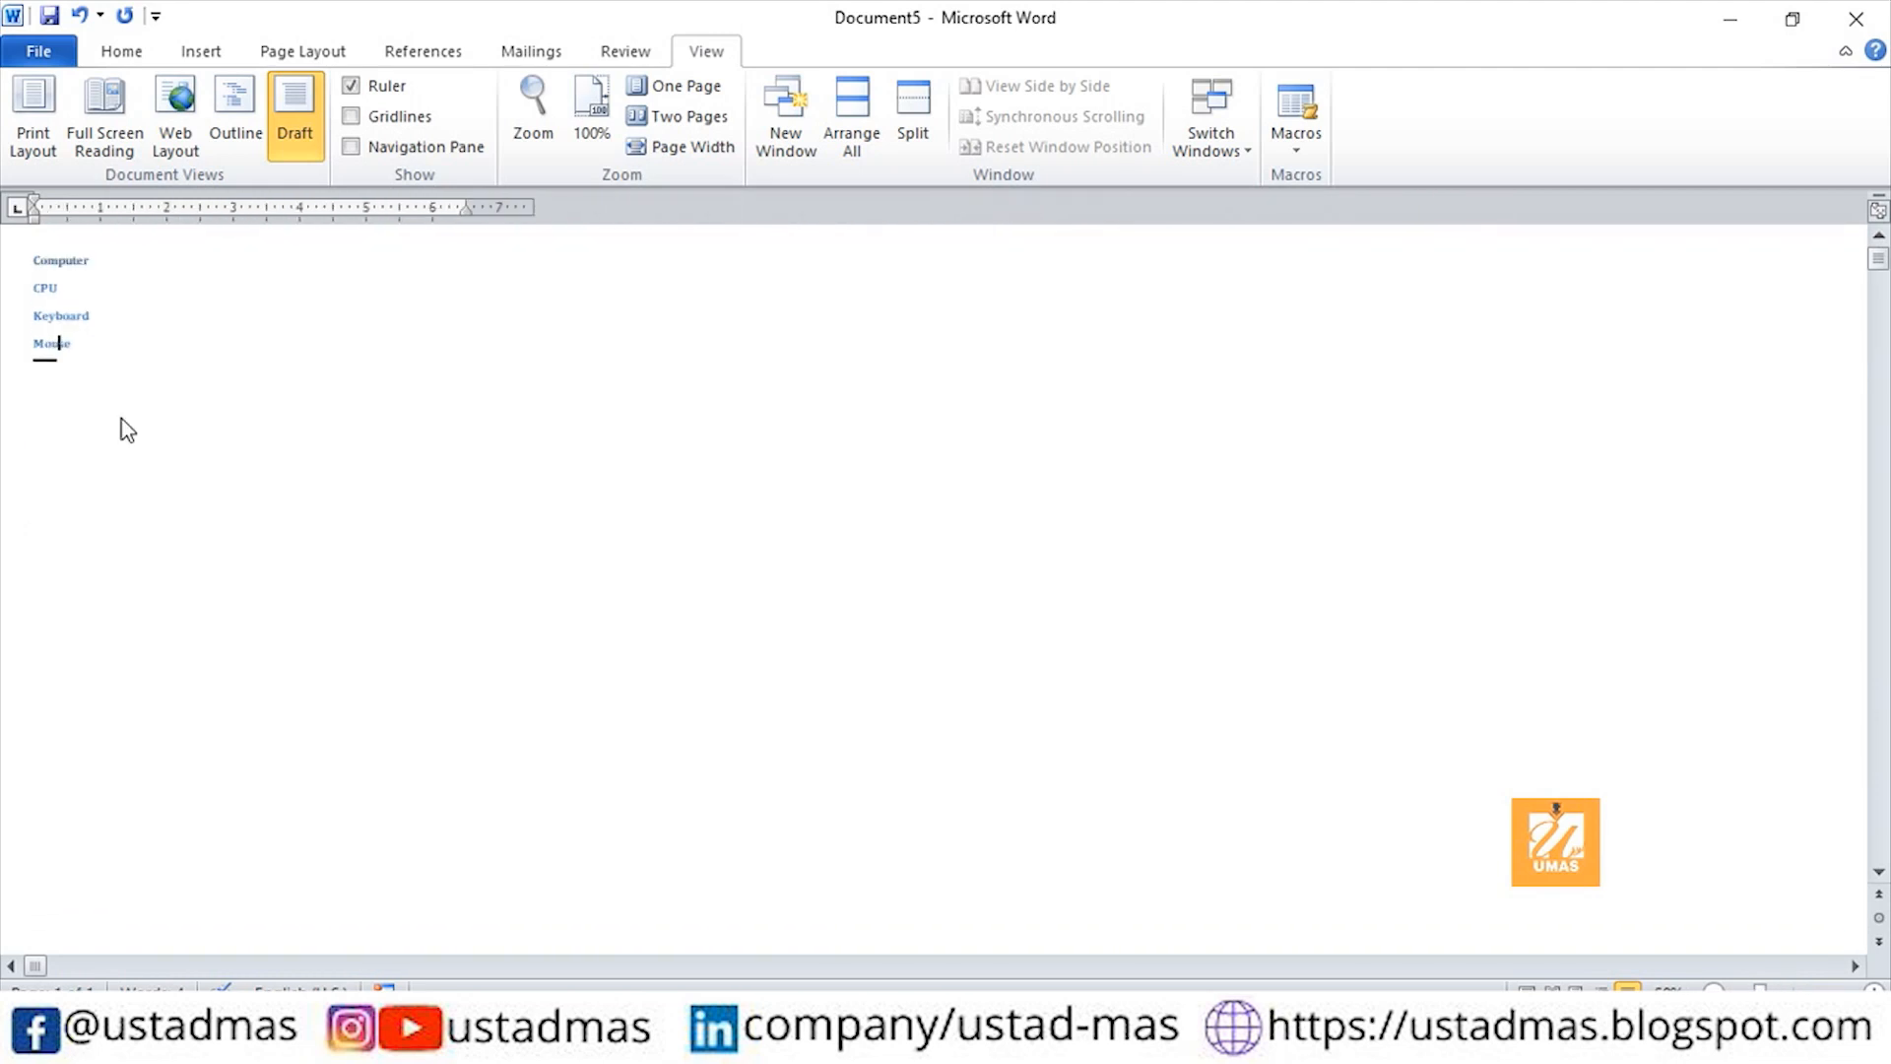
{"action": "scroll", "coordinate": [122, 418], "scroll_direction": "up", "scroll_amount": 3}
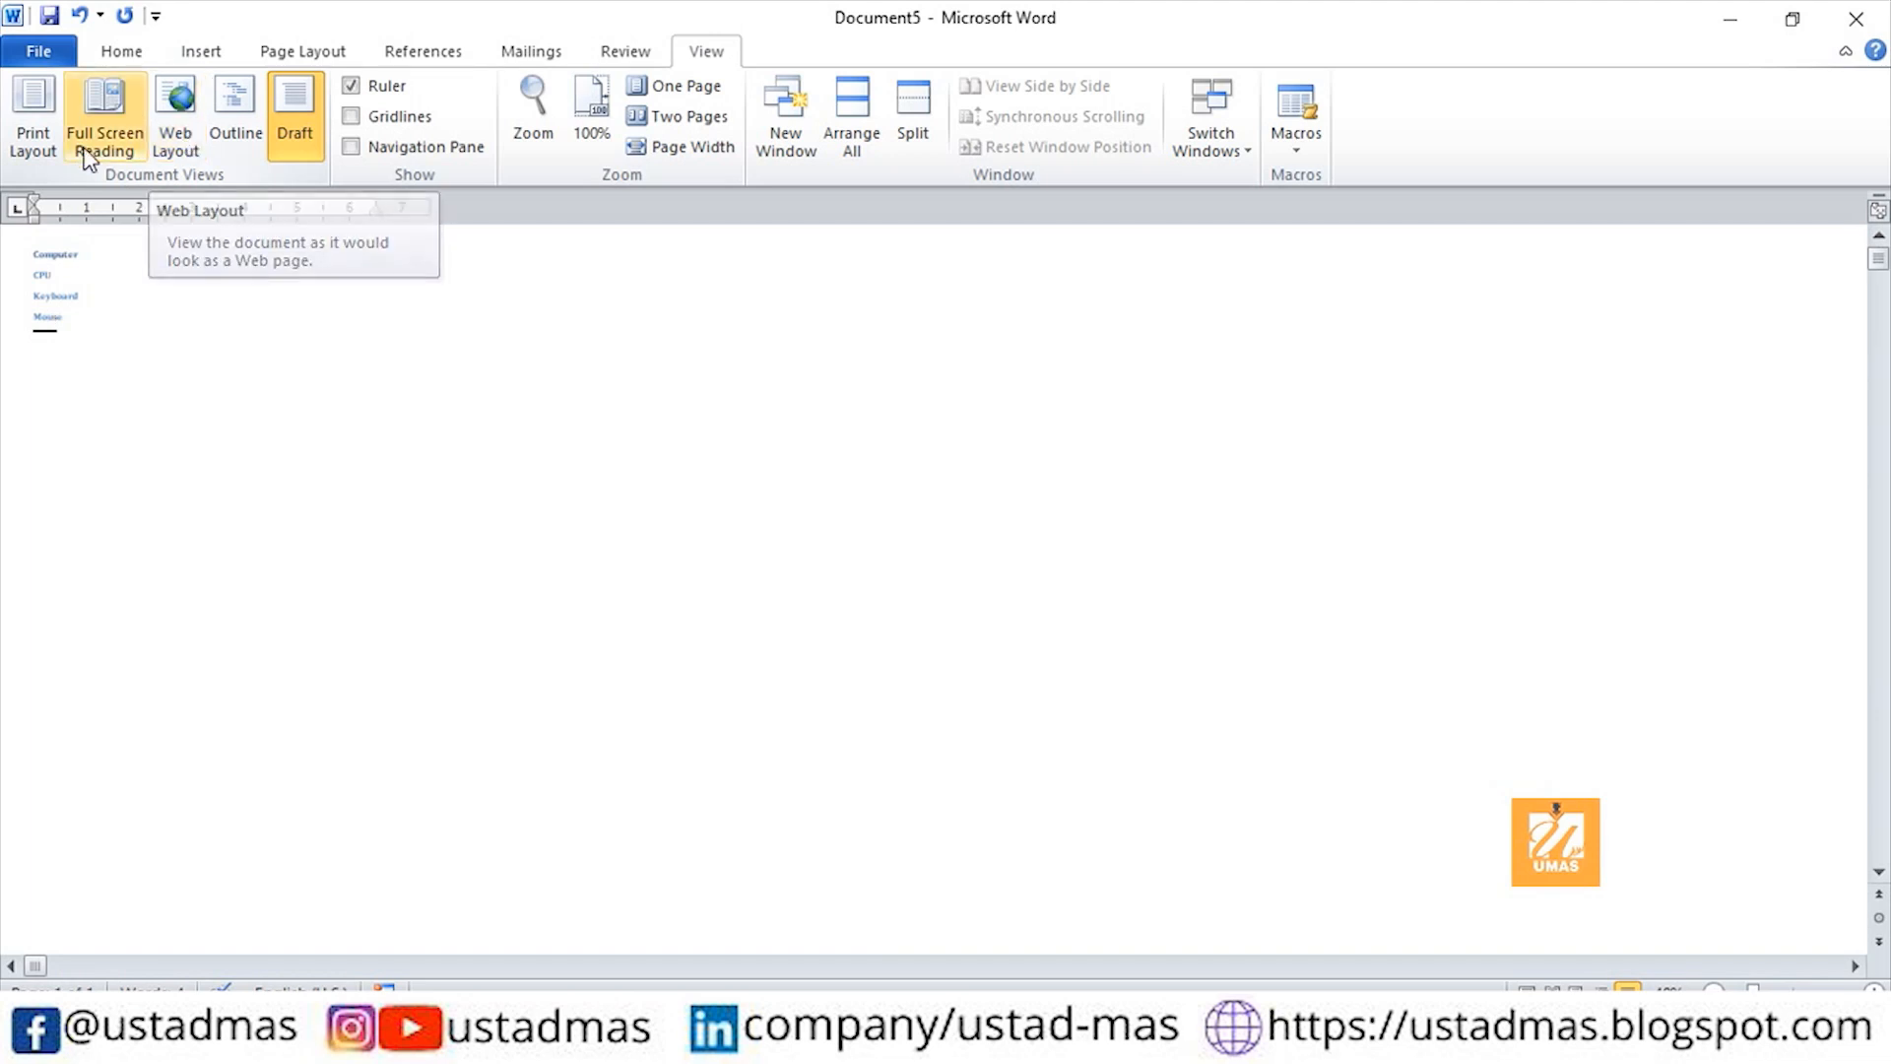
{"action": "left_click", "coordinate": [40, 129]}
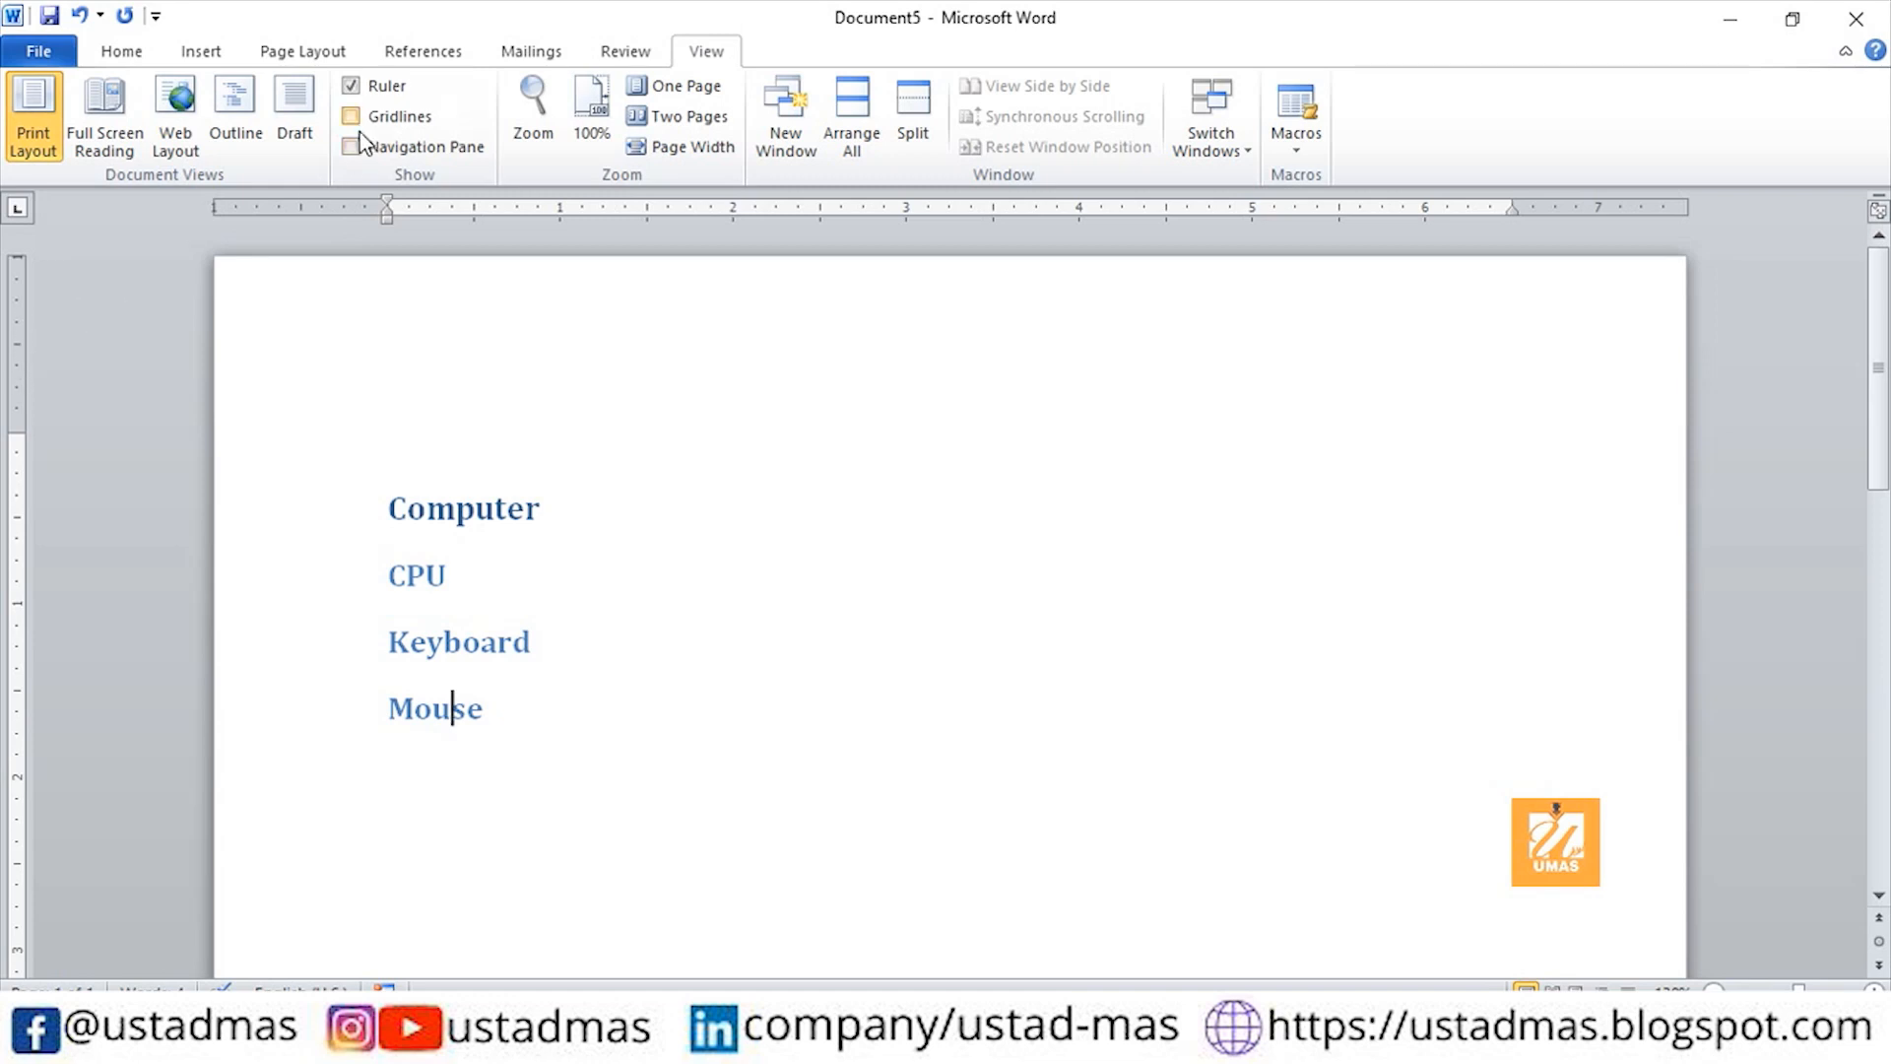
Hide and restore the ruler, and display the gridlines on the page.
{"action": "left_click", "coordinate": [351, 89]}
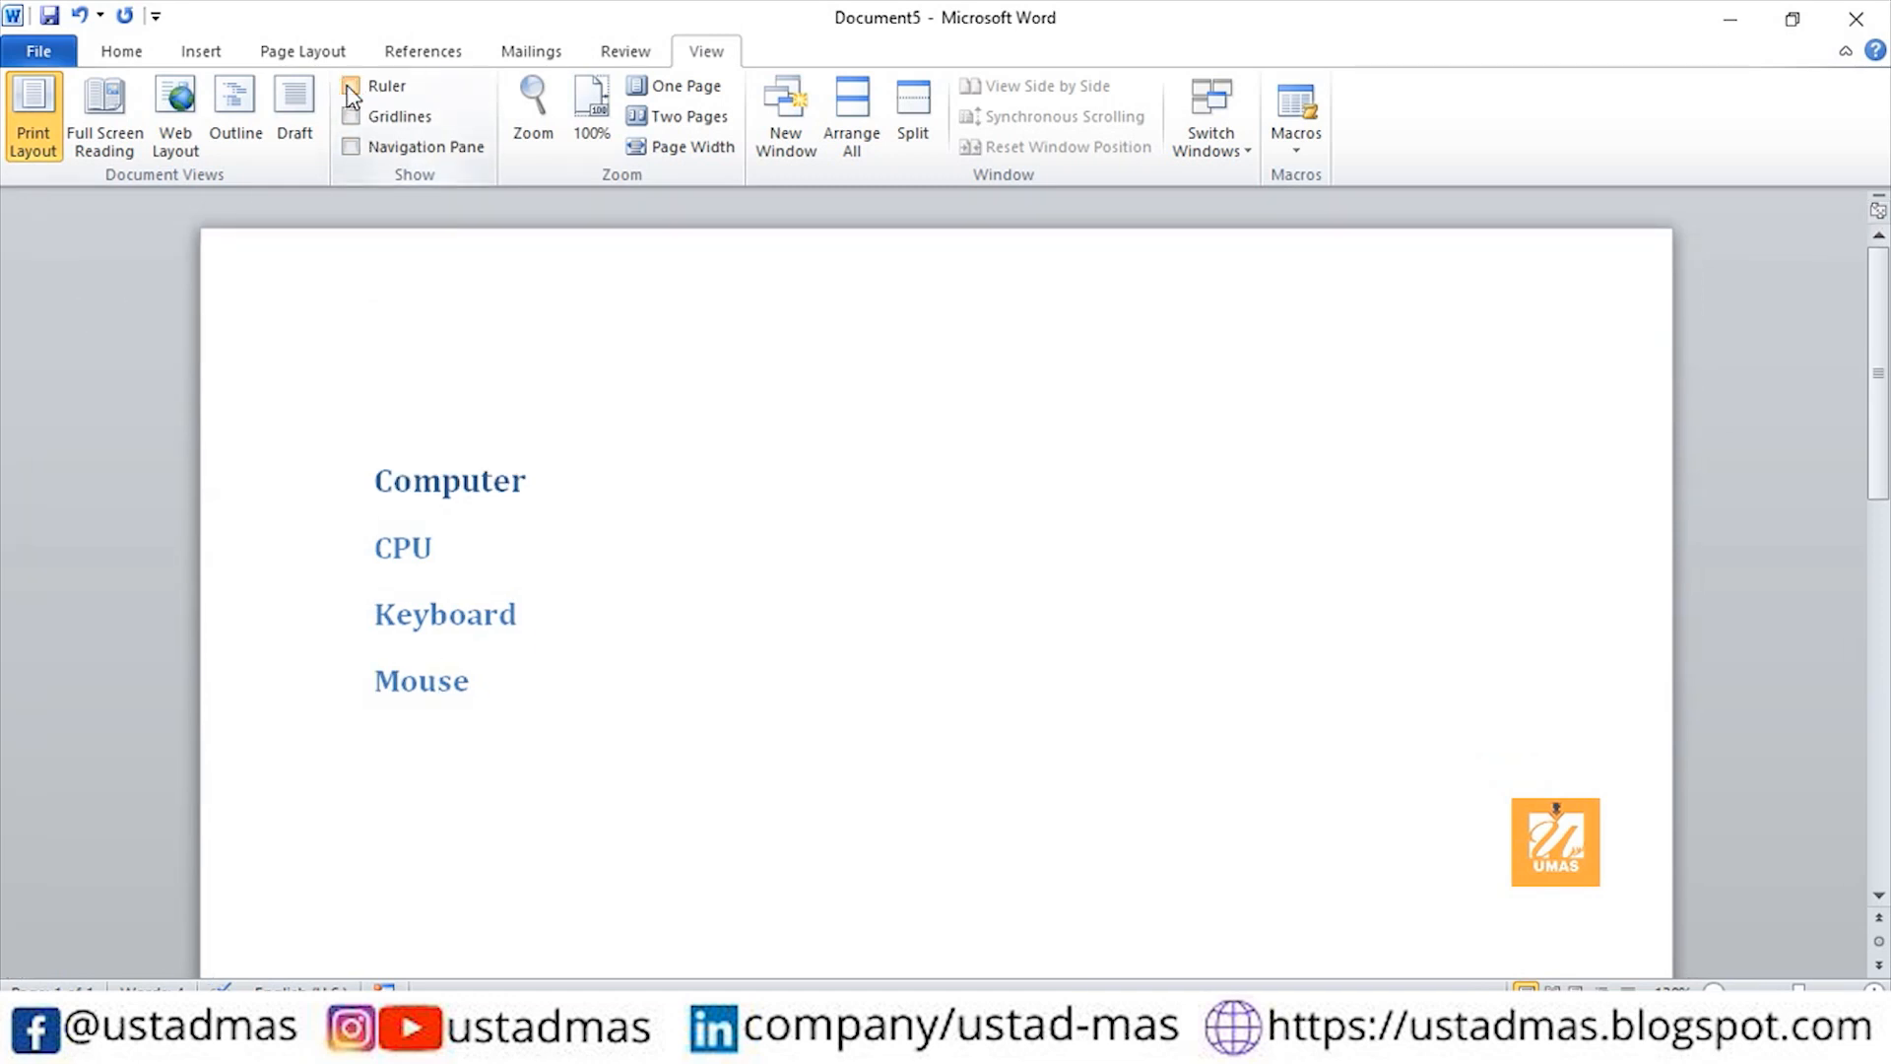
{"action": "left_click", "coordinate": [350, 87]}
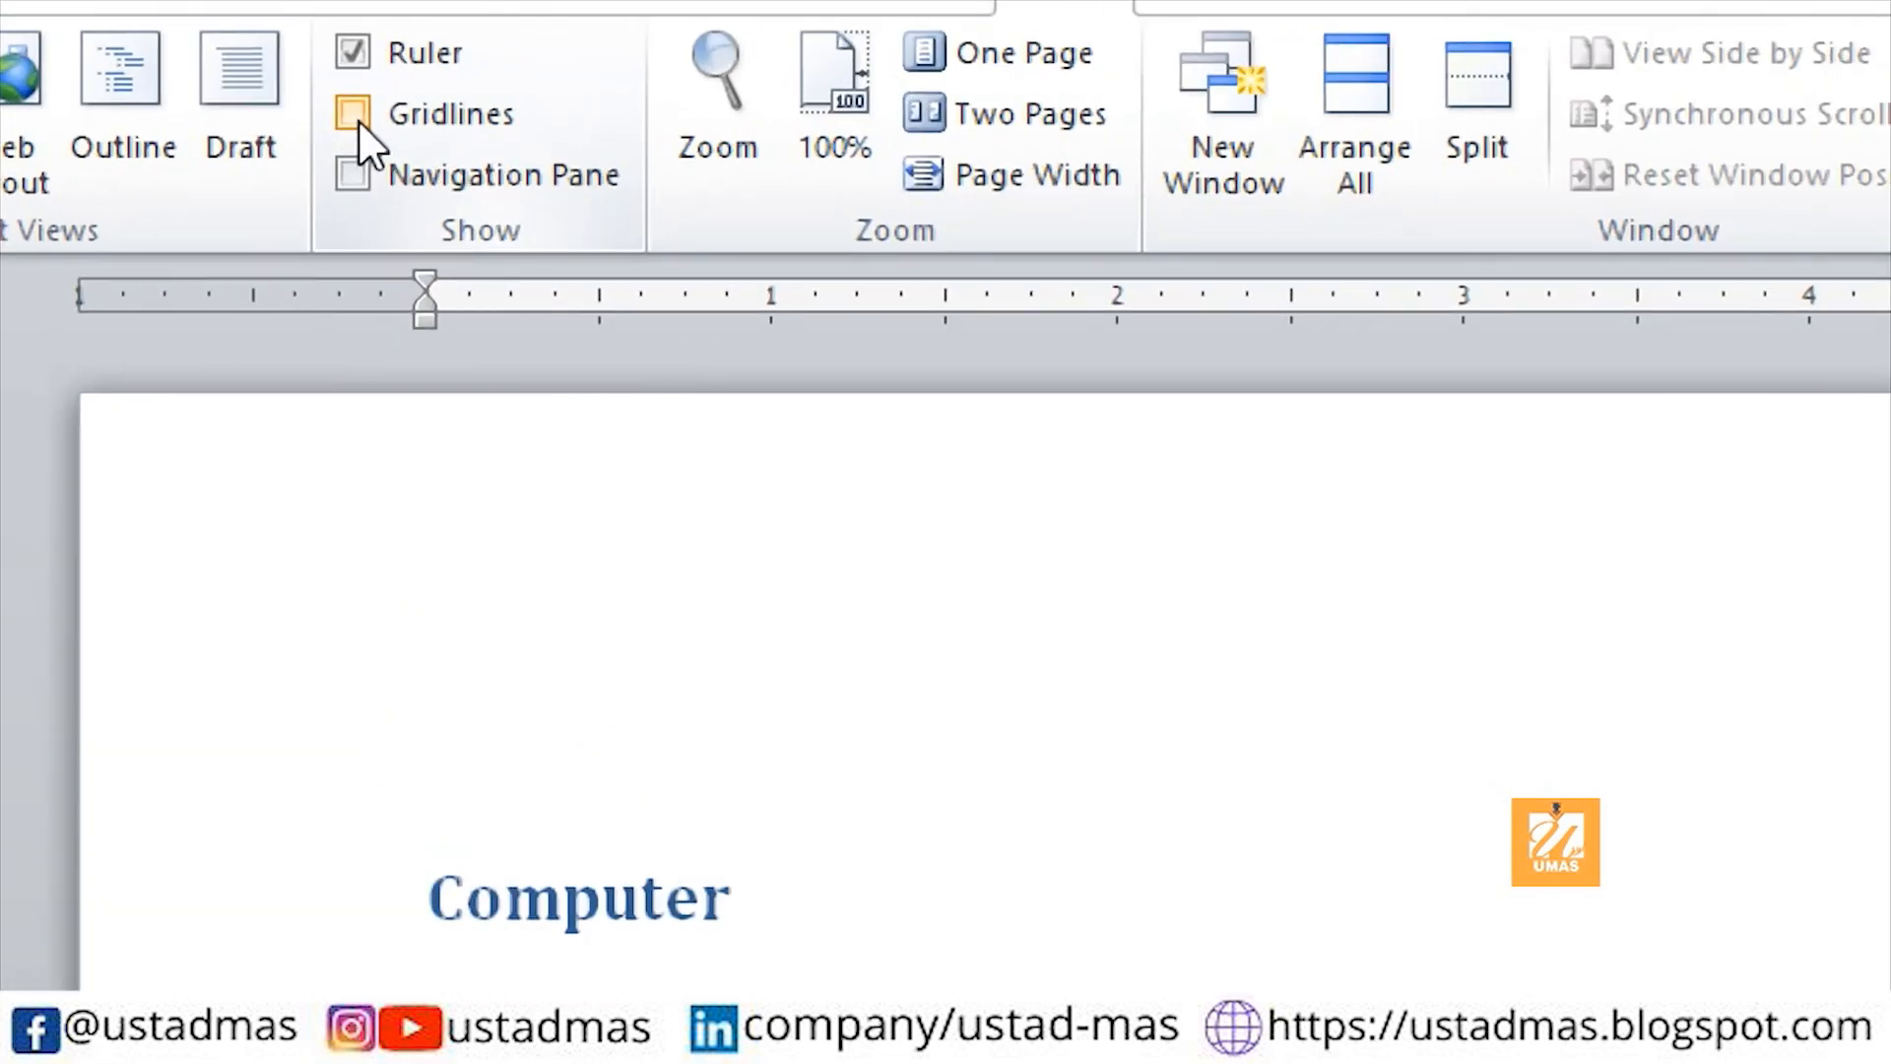
{"action": "left_click", "coordinate": [353, 119]}
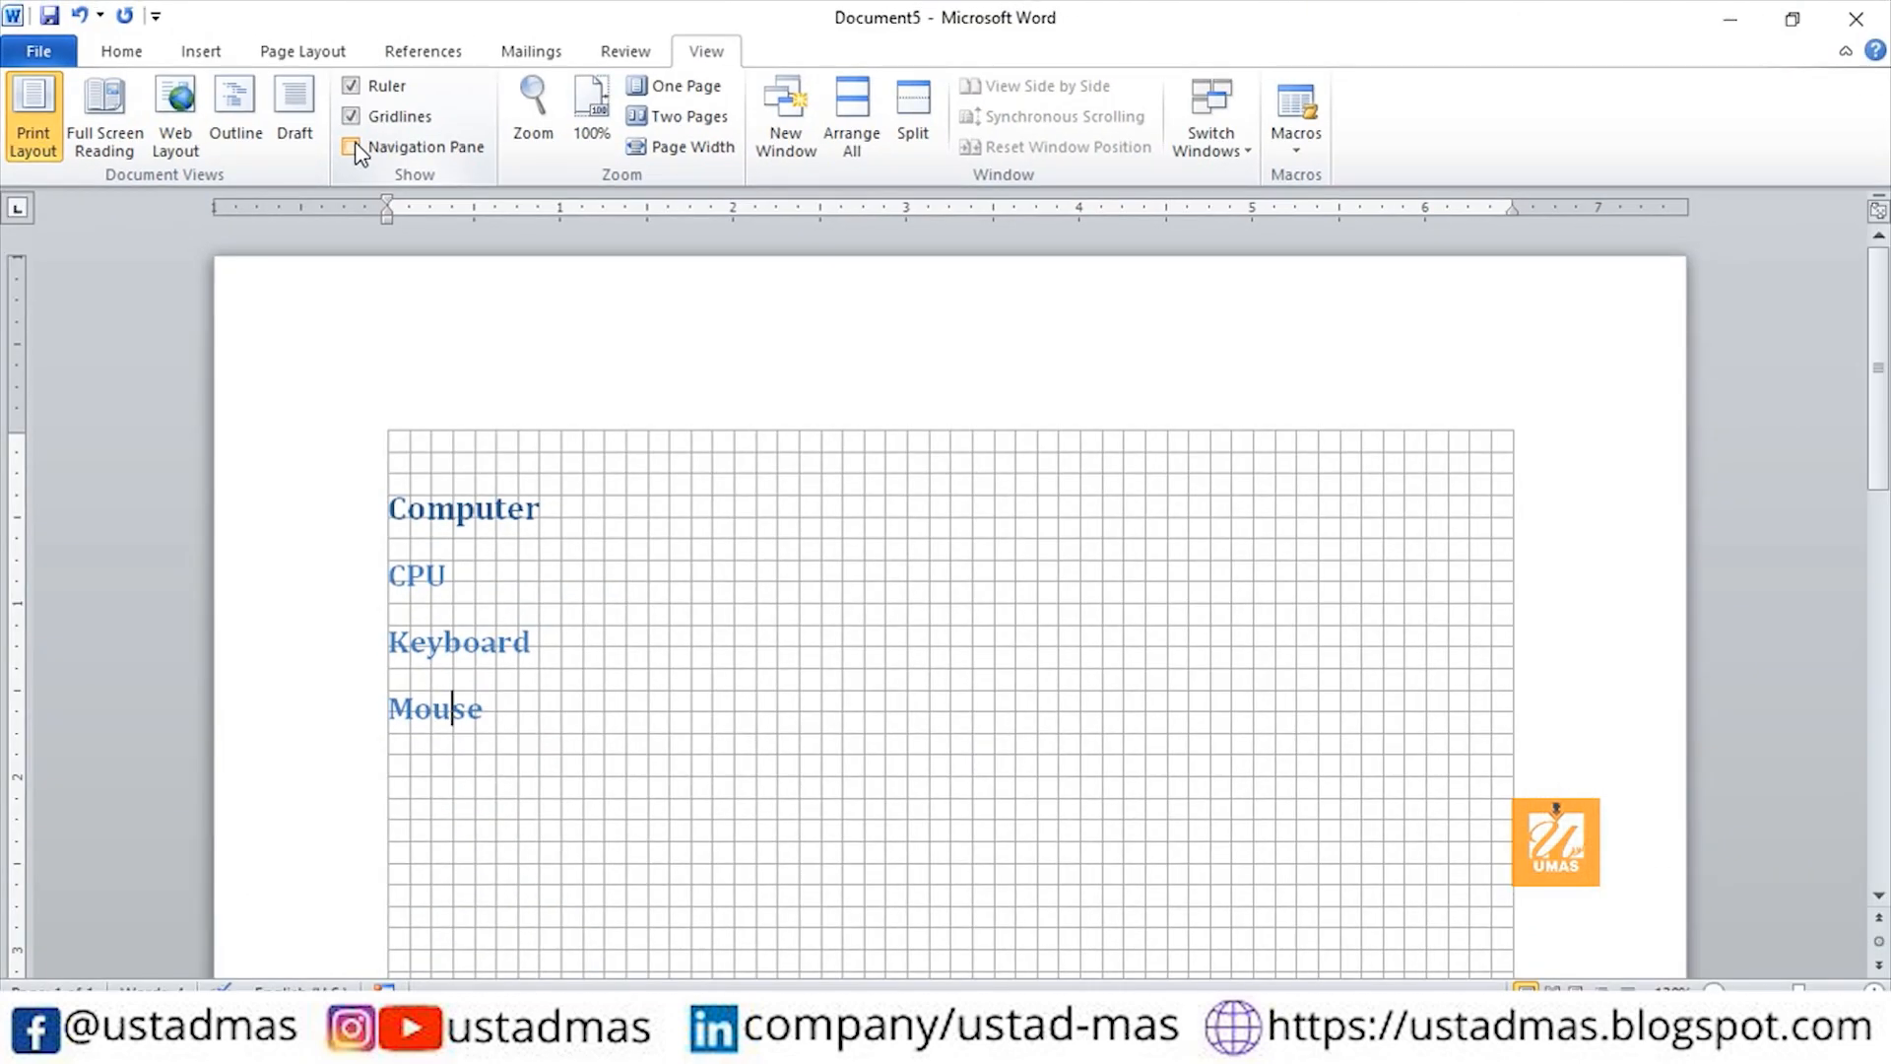
Show the document's headings in the Navigation Pane and close the pane again.
{"action": "left_click", "coordinate": [353, 147]}
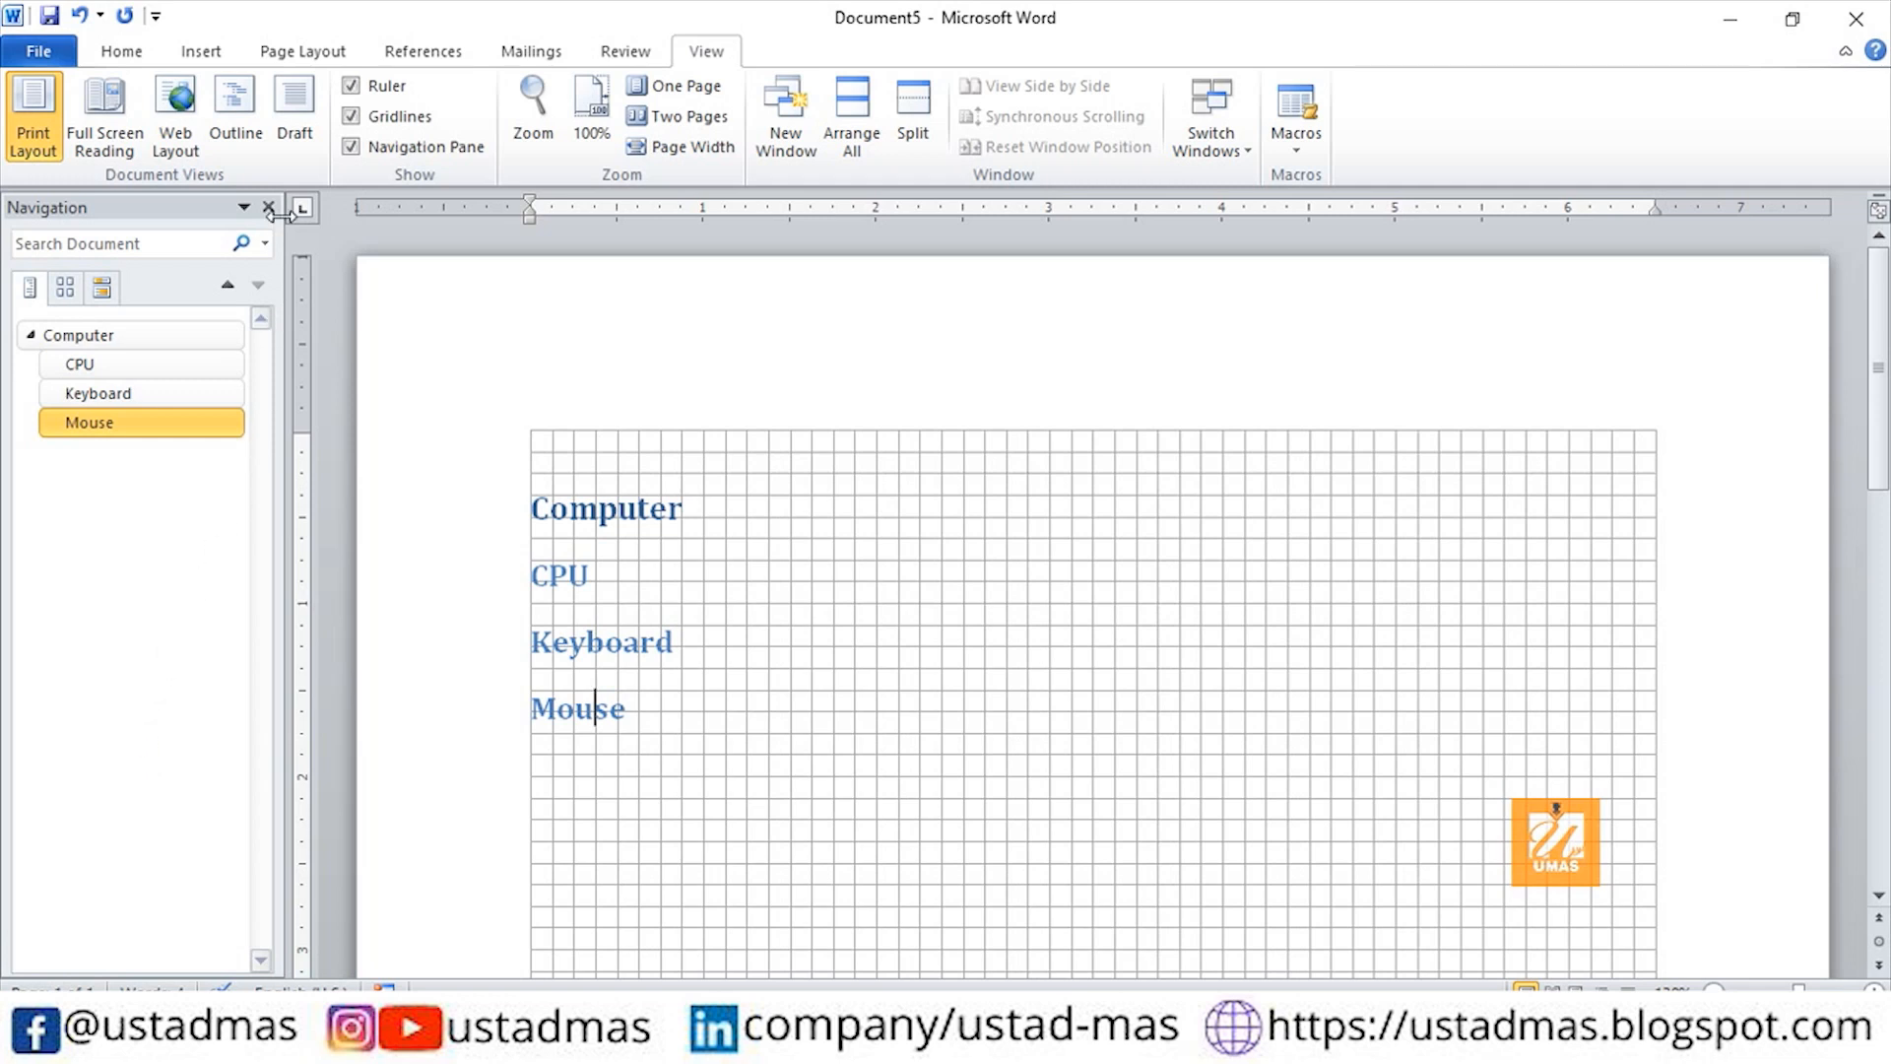
{"action": "left_click", "coordinate": [269, 208]}
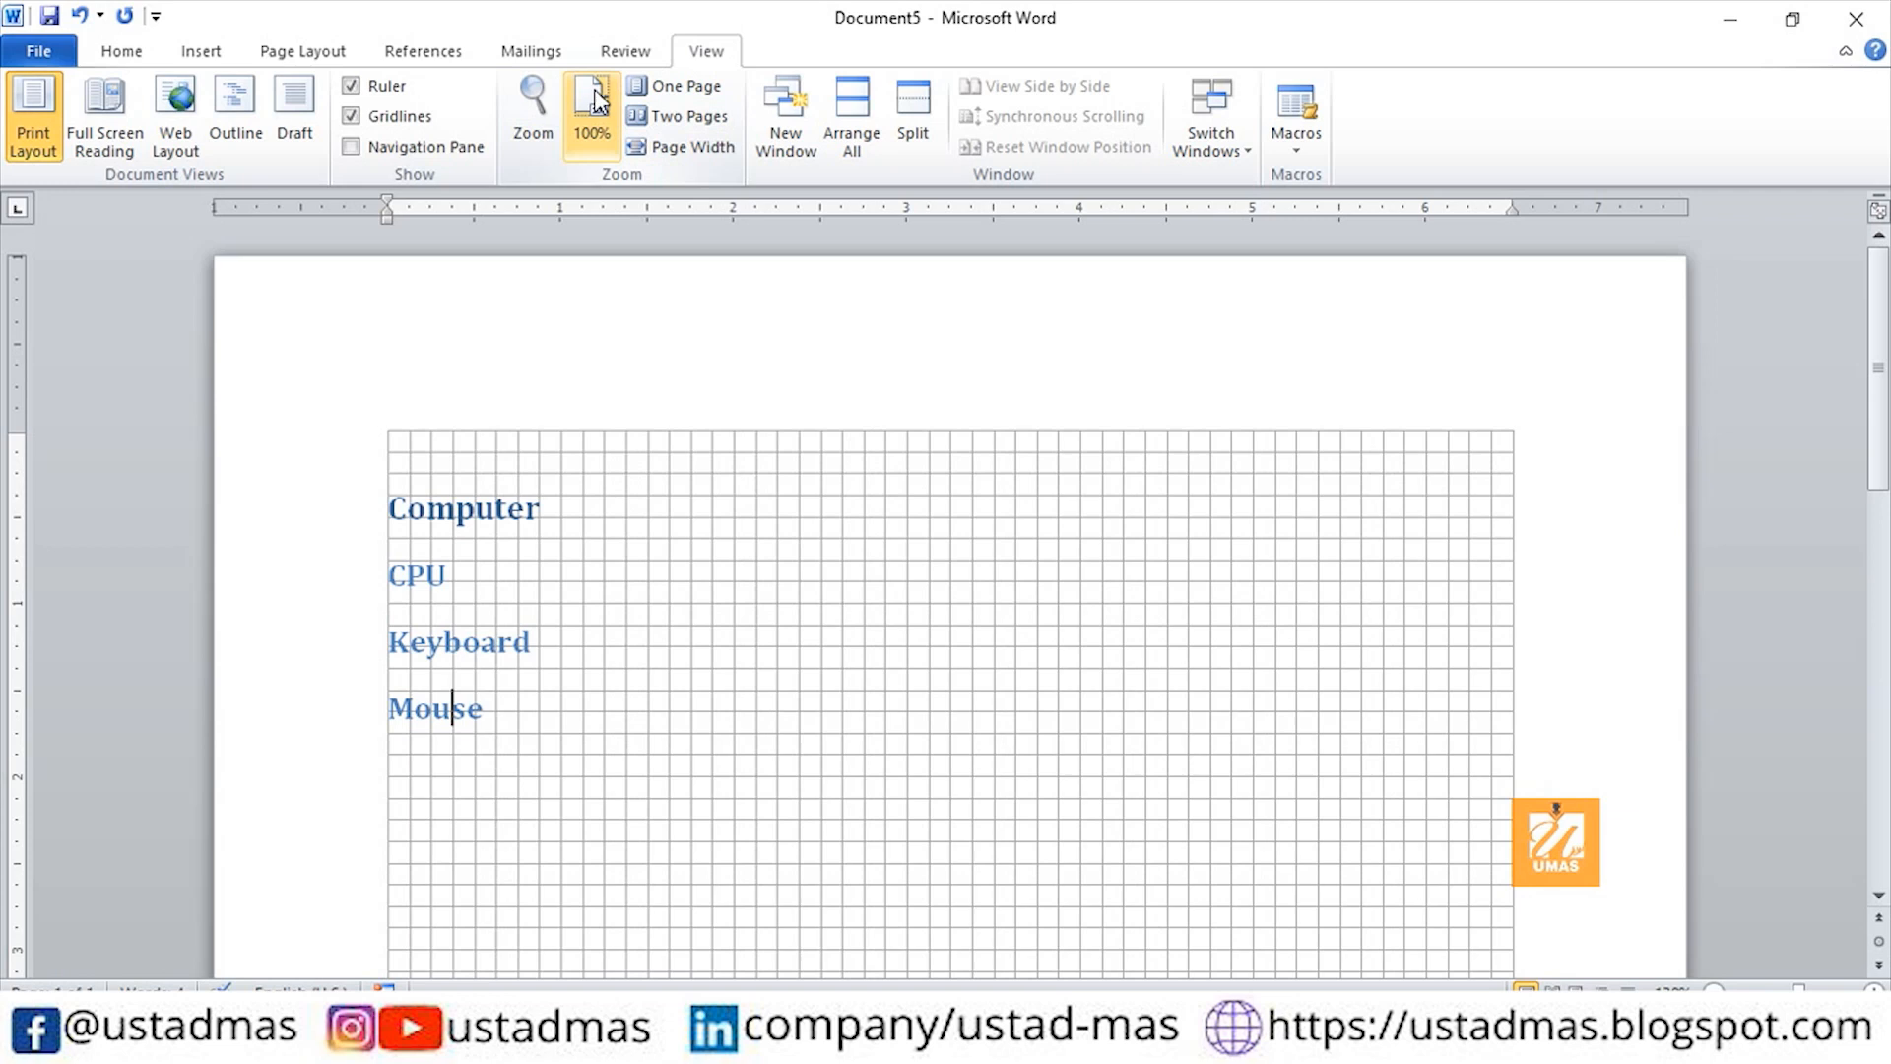
Set the document zoom to 200% and examine the headings at larger and smaller magnifications.
{"action": "left_click", "coordinate": [548, 110]}
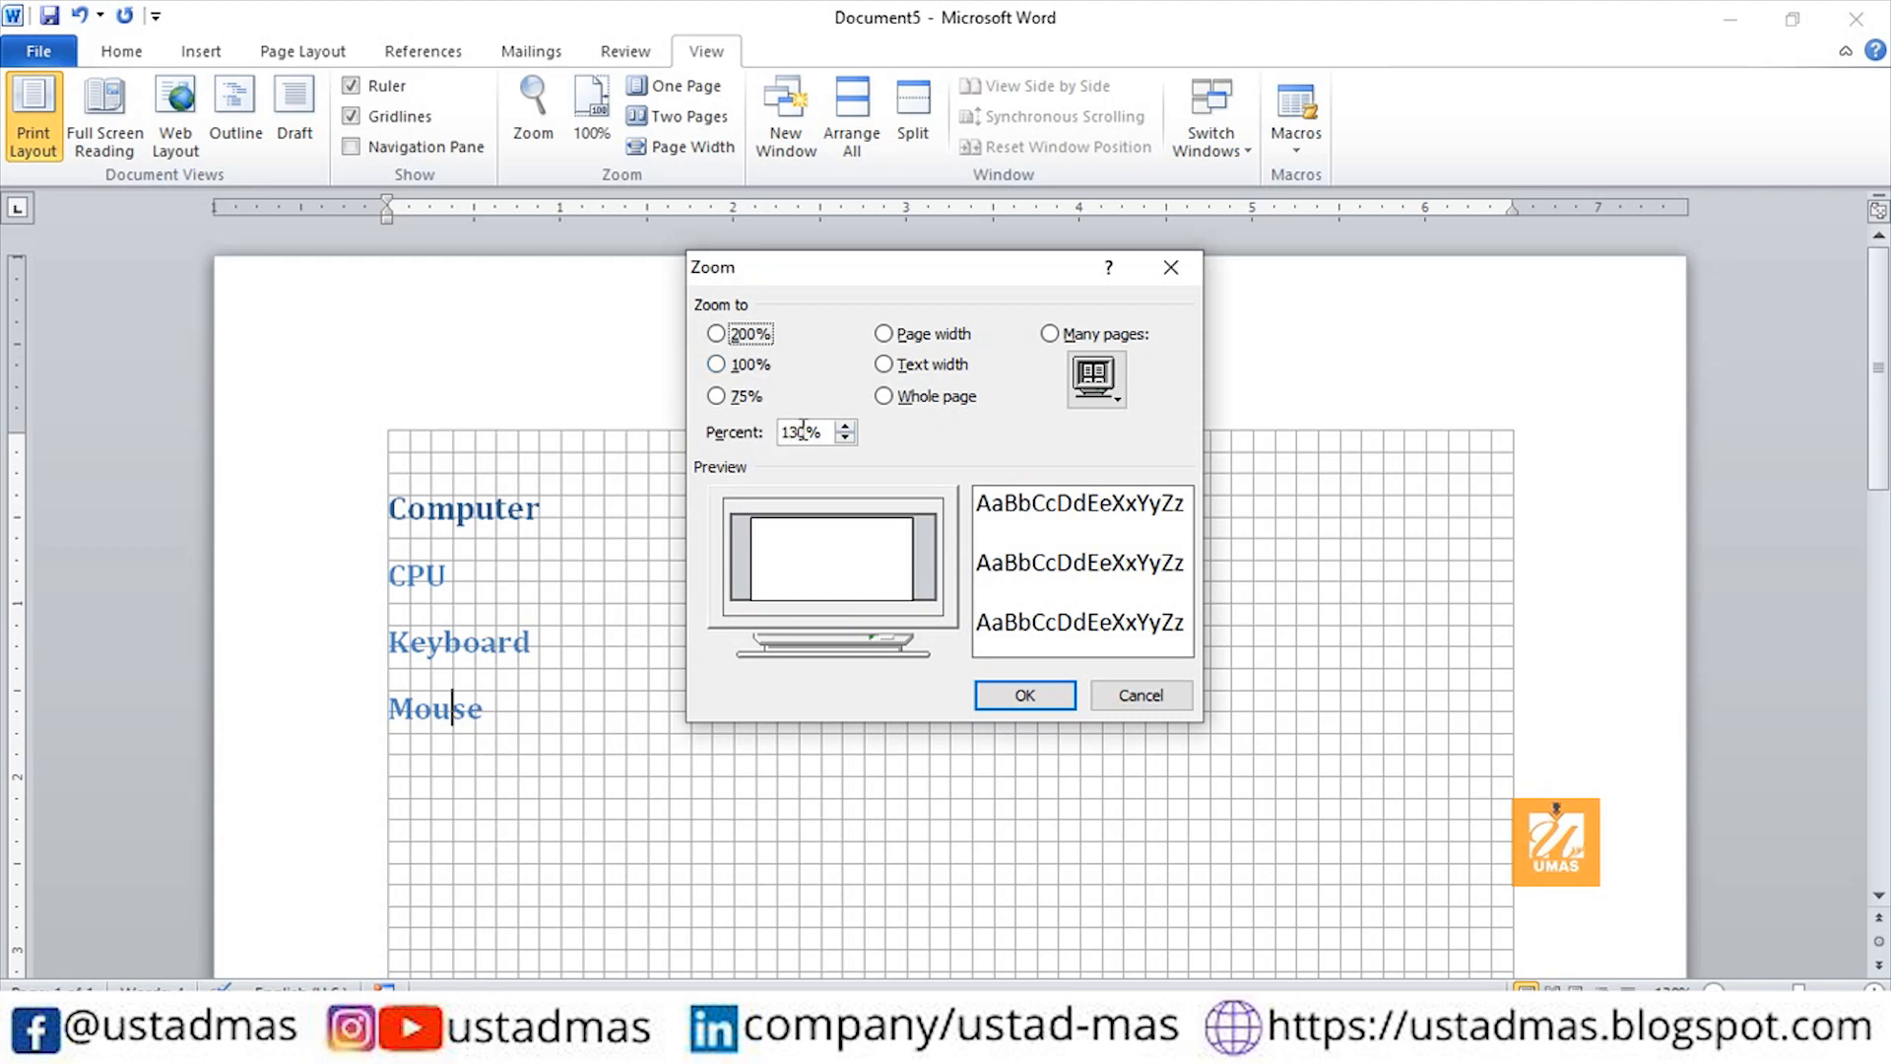
{"action": "left_click", "coordinate": [718, 333]}
{"action": "left_click", "coordinate": [1039, 705]}
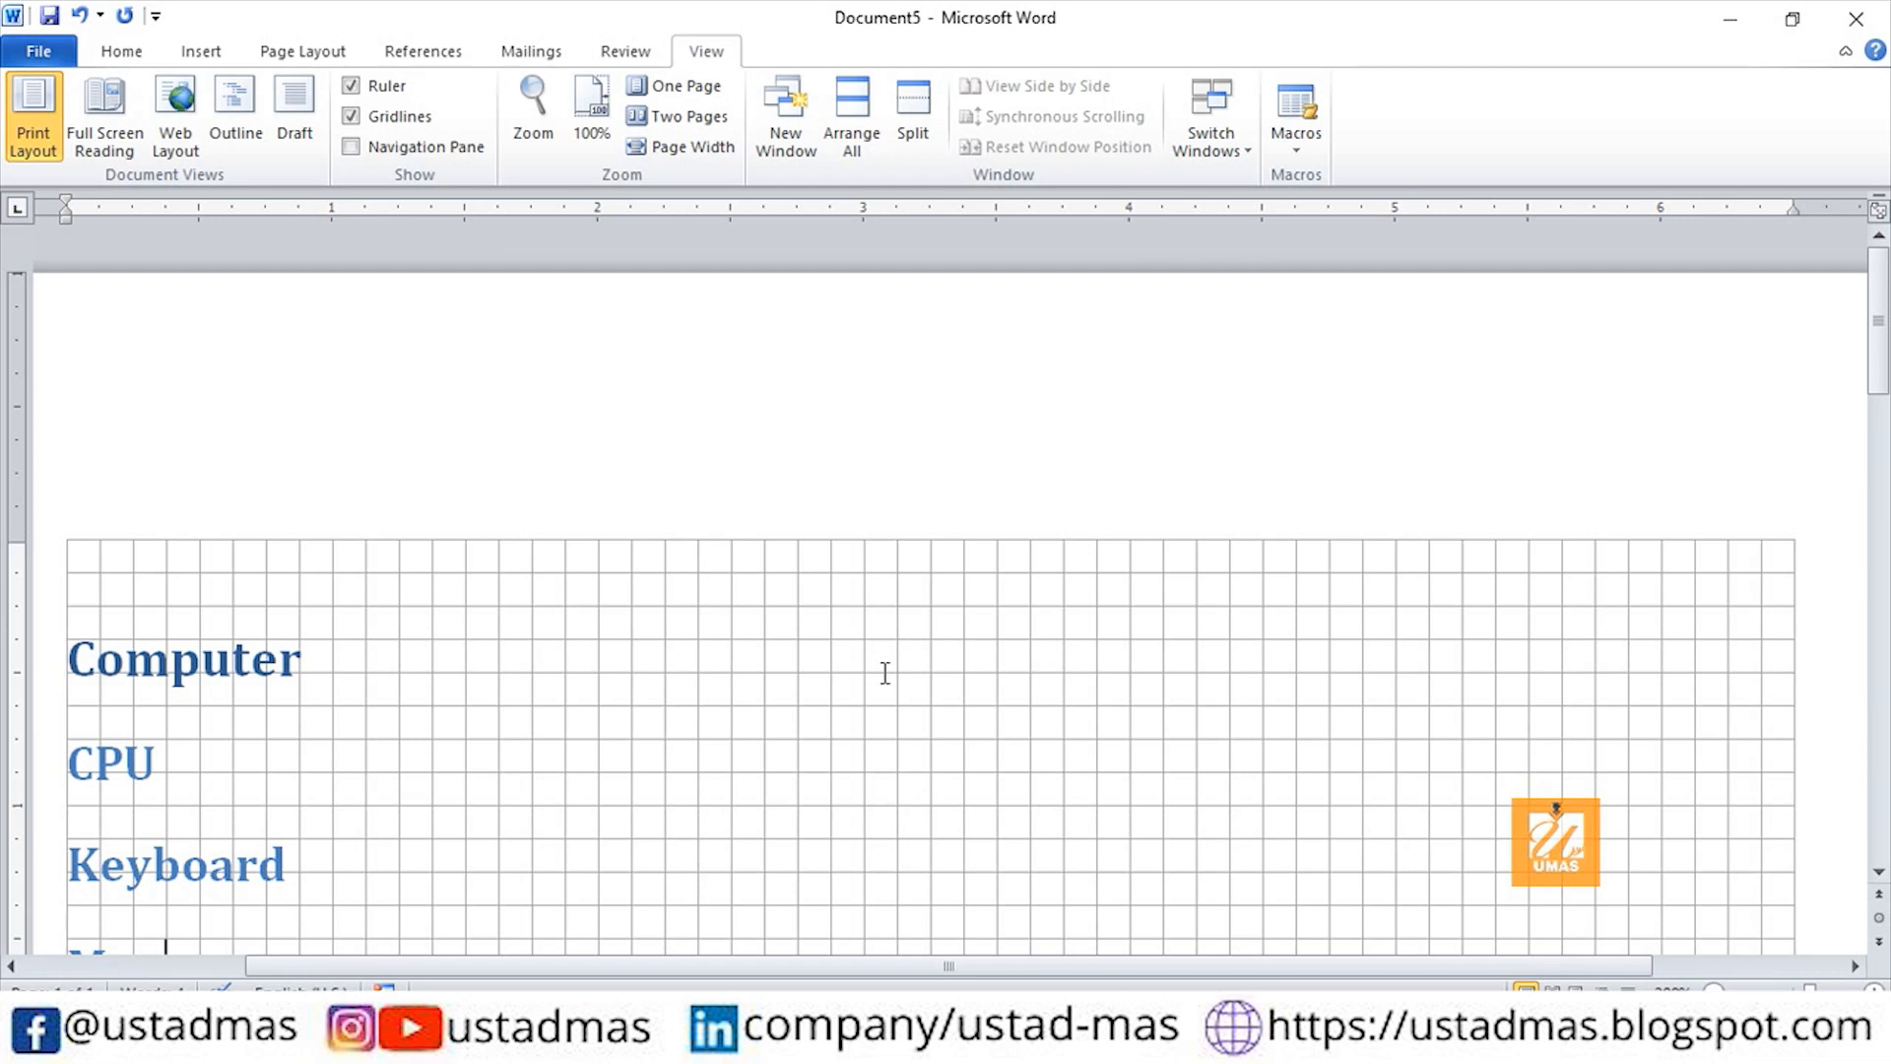
{"action": "scroll", "coordinate": [886, 673], "scroll_direction": "up", "scroll_amount": 5}
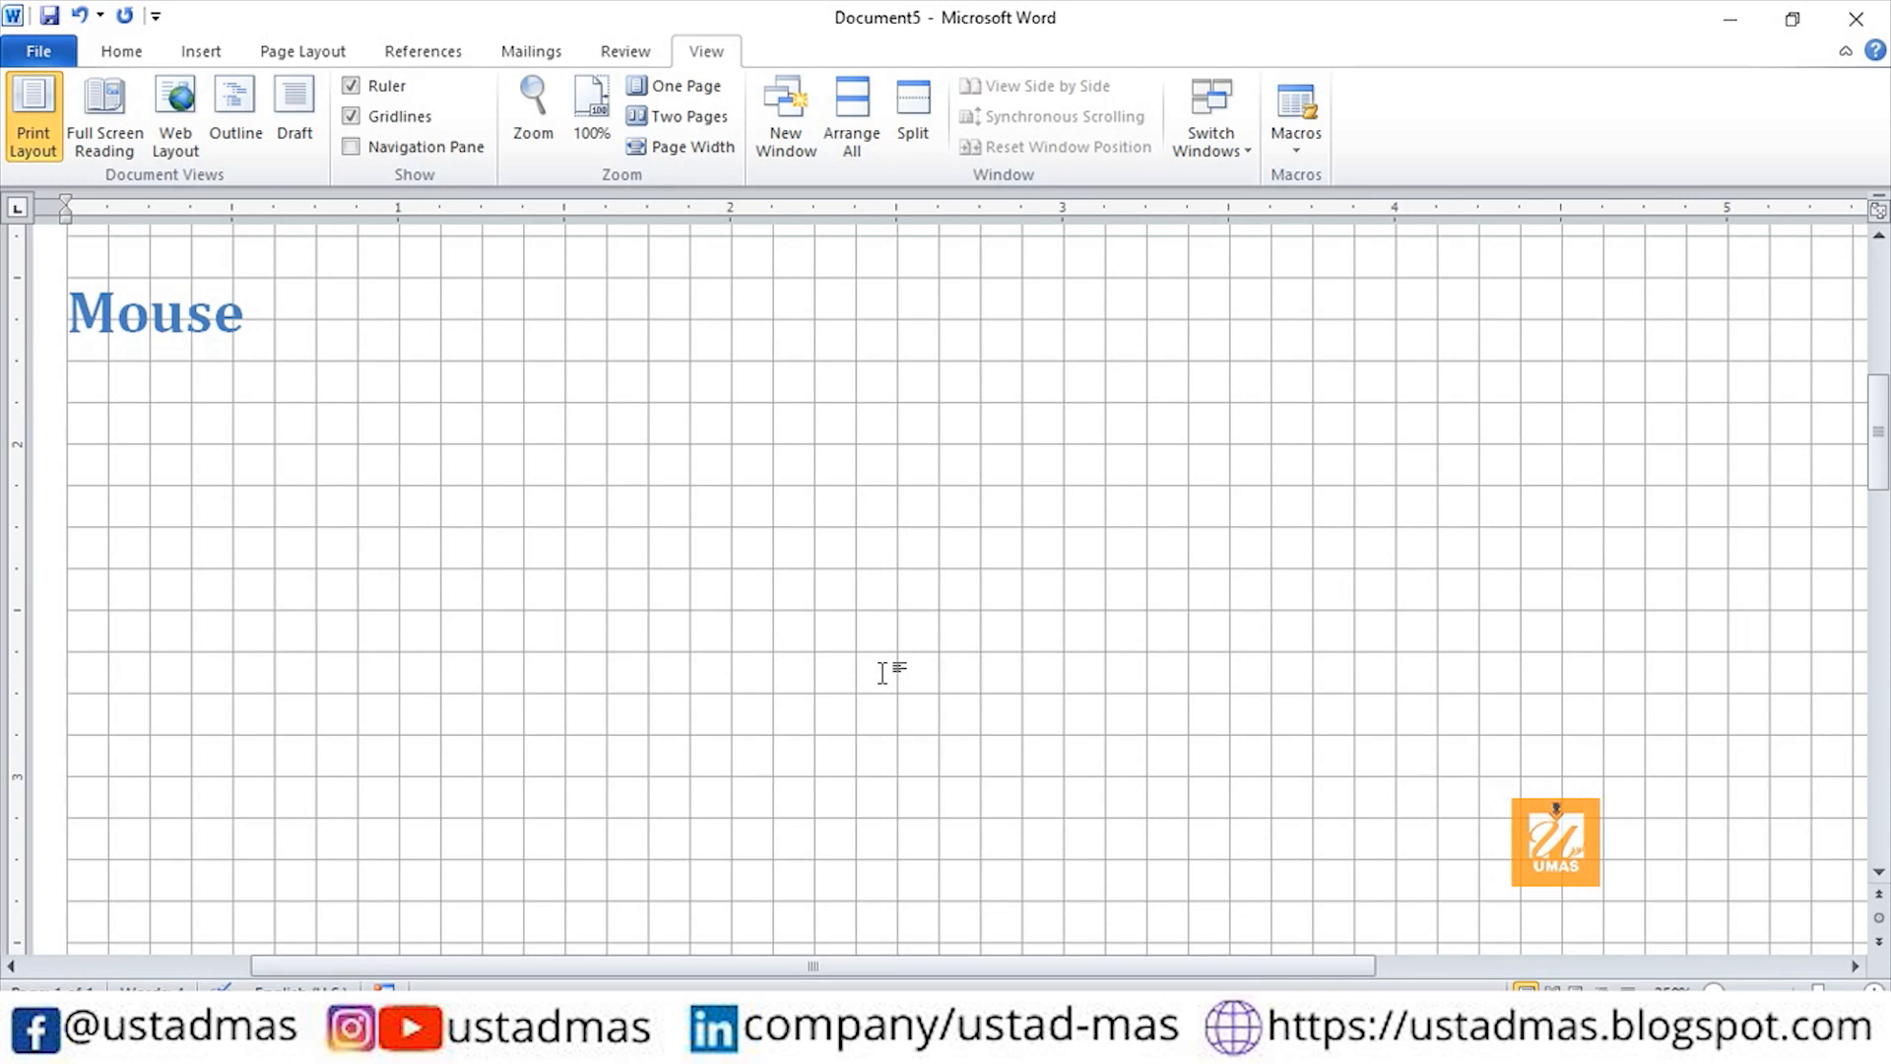
{"action": "scroll", "coordinate": [883, 673], "scroll_direction": "down", "scroll_amount": 8}
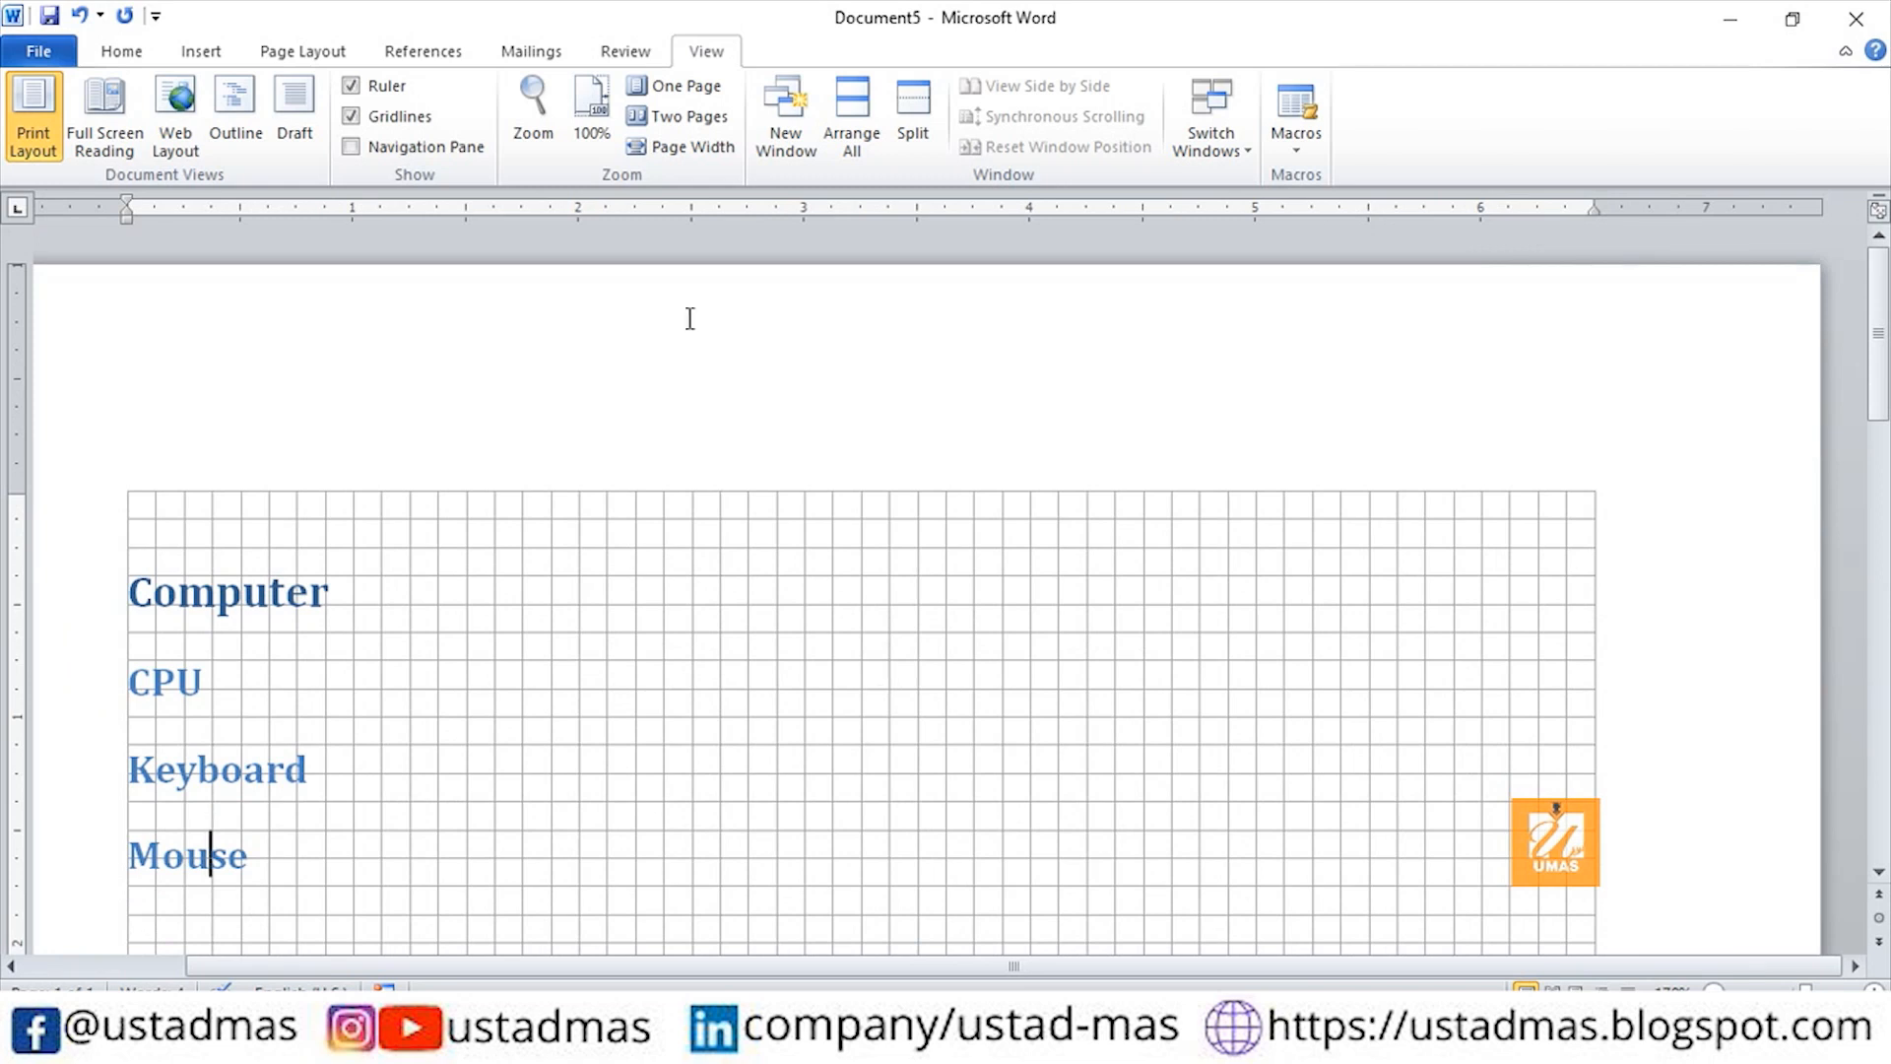
View the document at 100% zoom, at page width and as one whole page.
{"action": "left_click", "coordinate": [590, 113]}
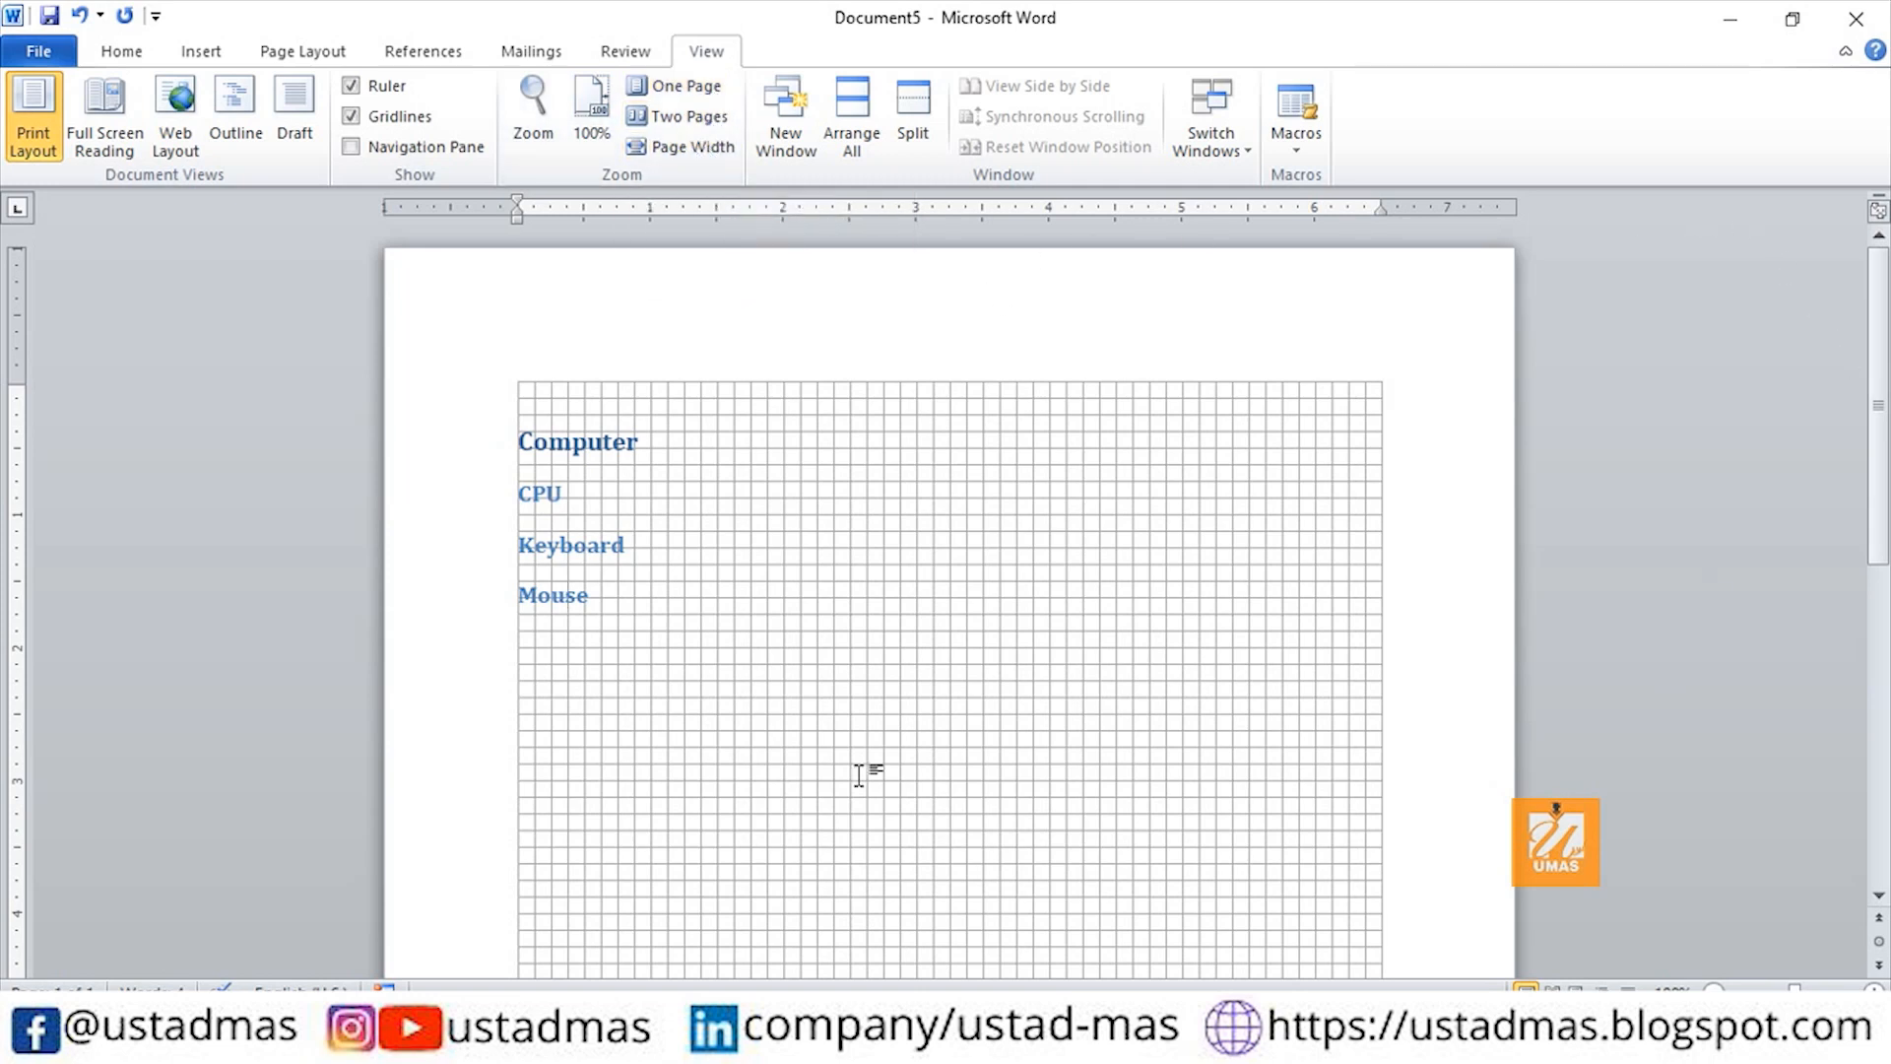
{"action": "left_click", "coordinate": [693, 147]}
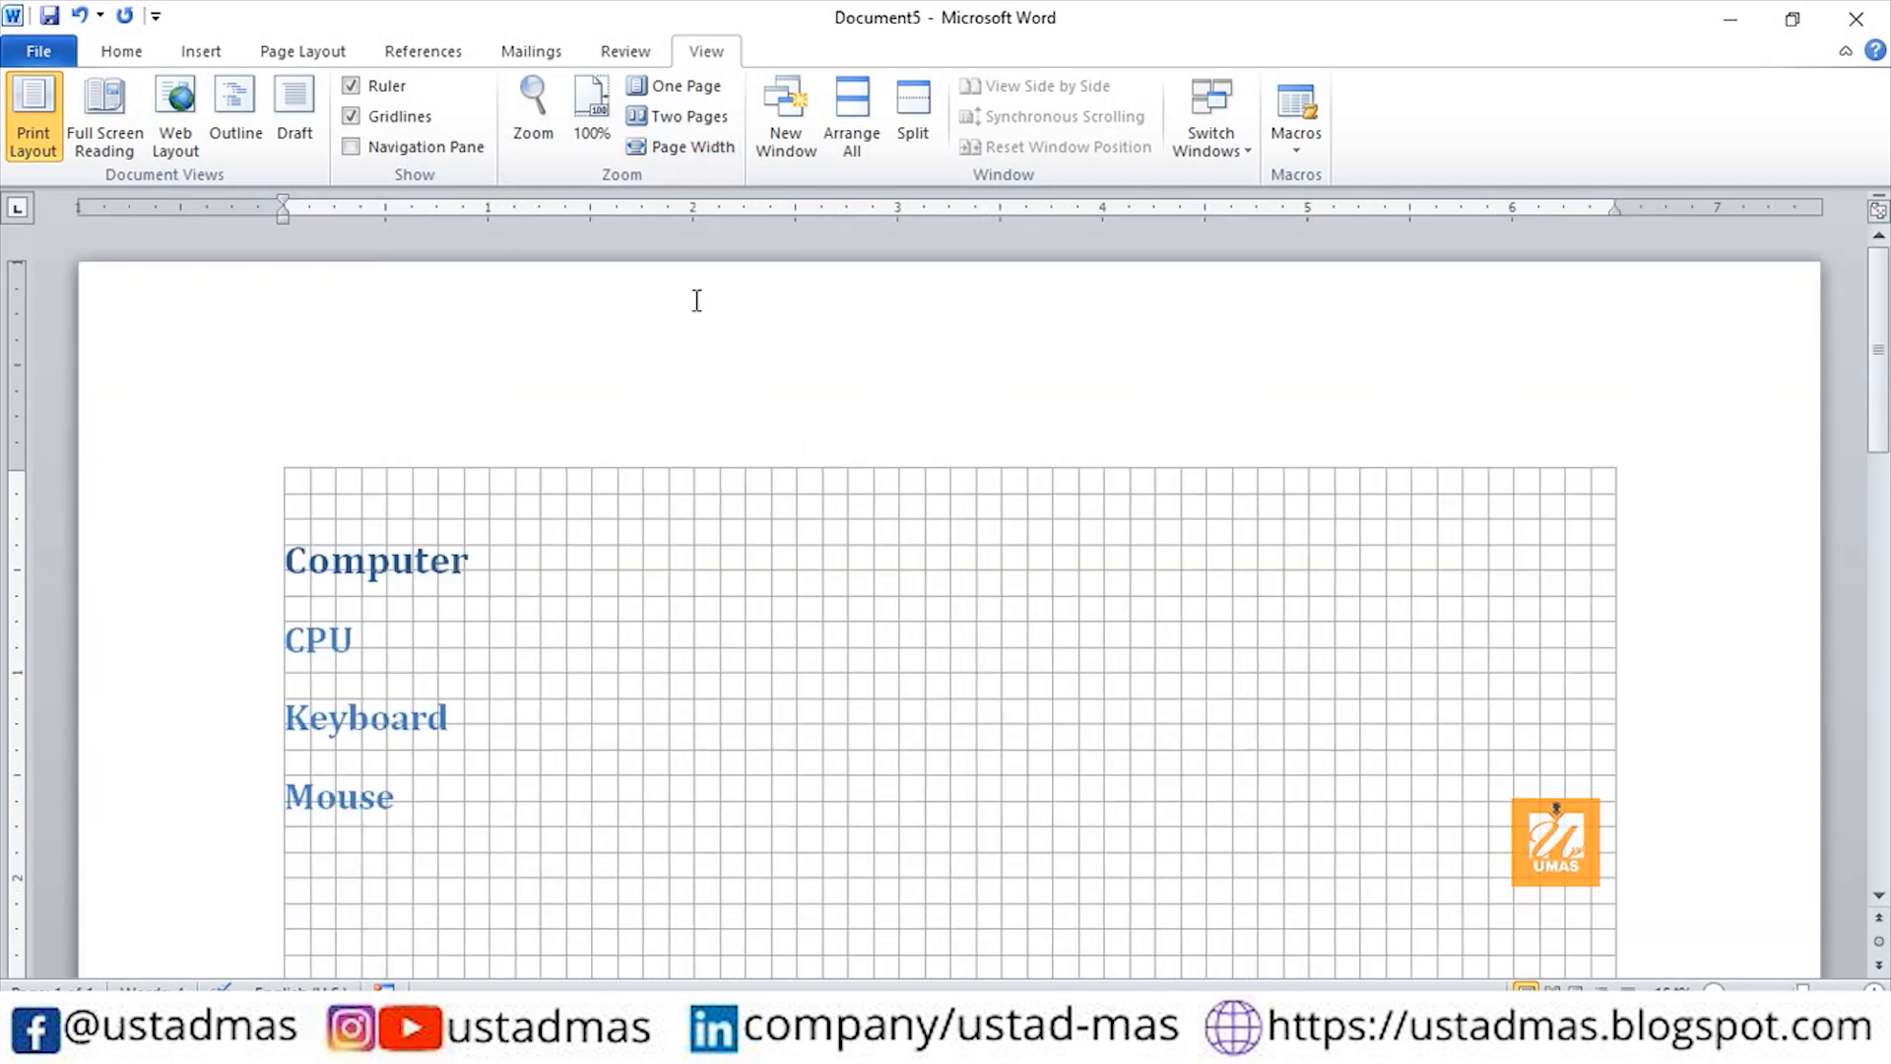
{"action": "left_click", "coordinate": [682, 89]}
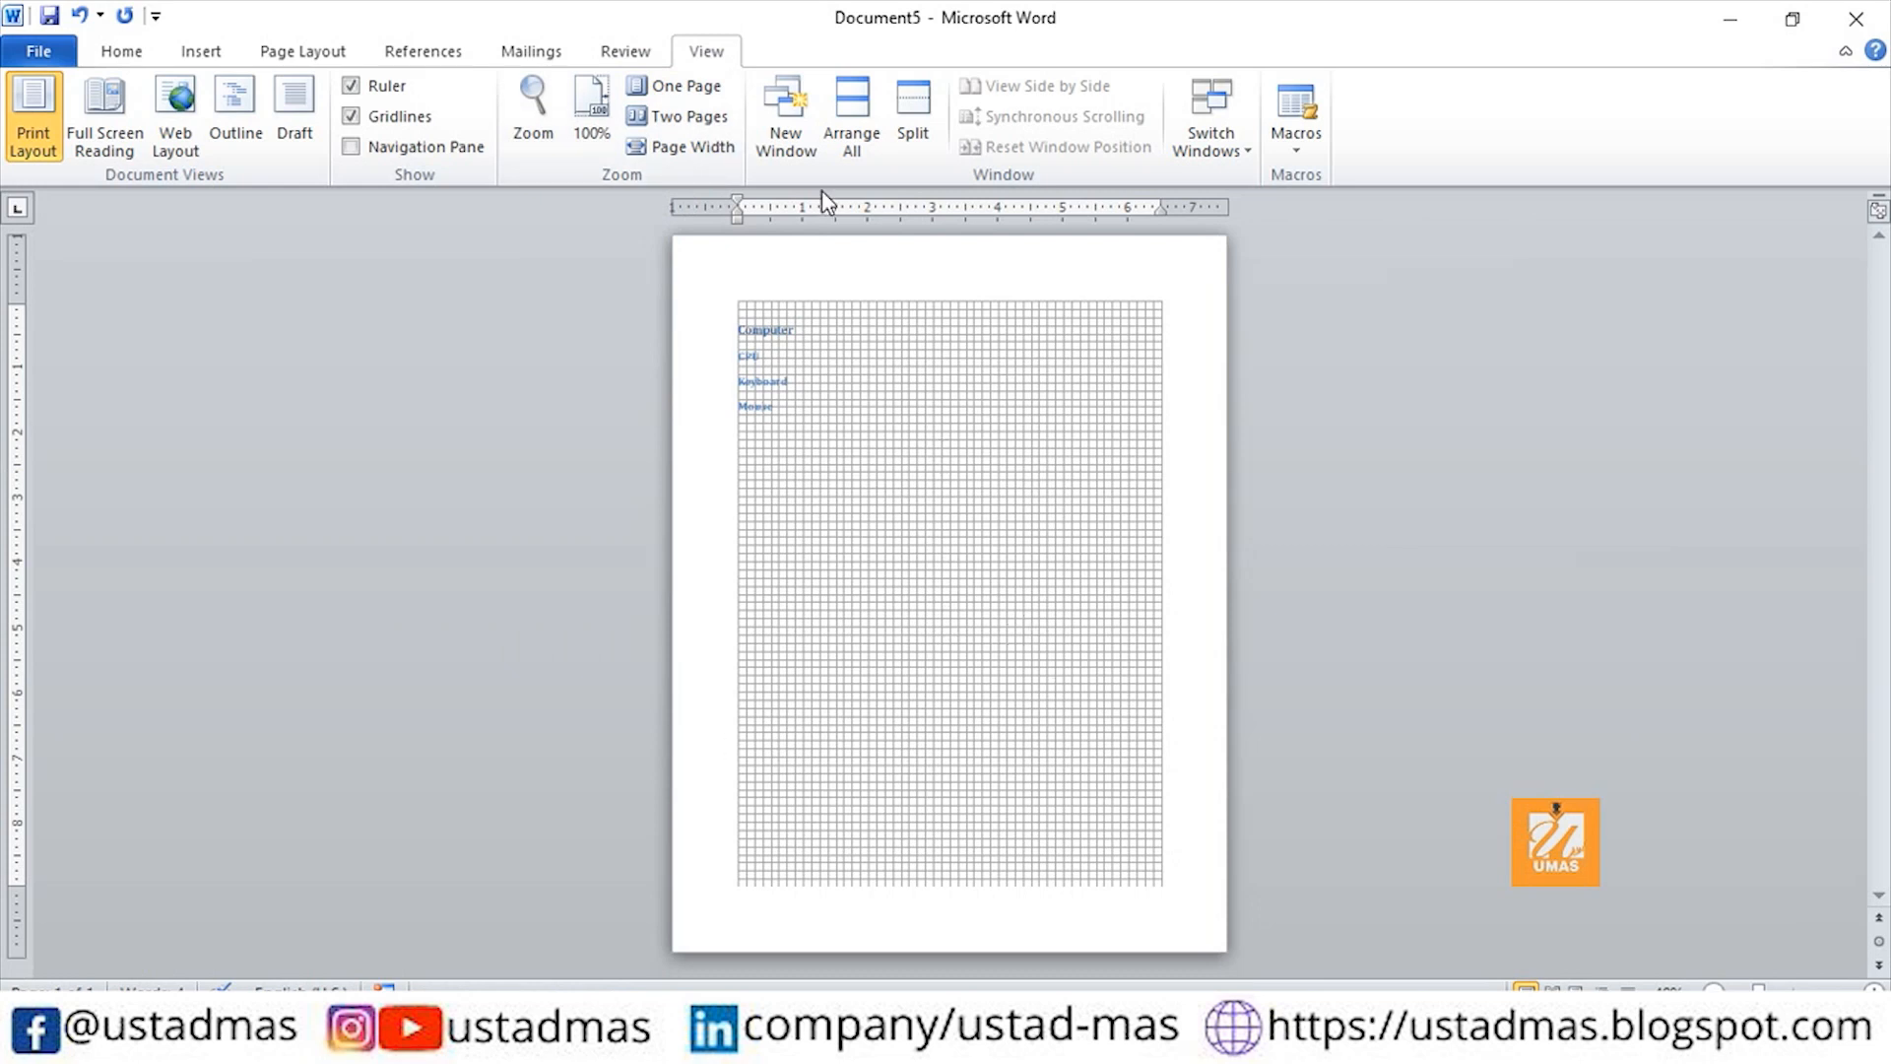
Display two pages at once, insert a page break at the cursor inside "Mouse", and restore the zoom to 100%.
{"action": "left_click", "coordinate": [699, 118]}
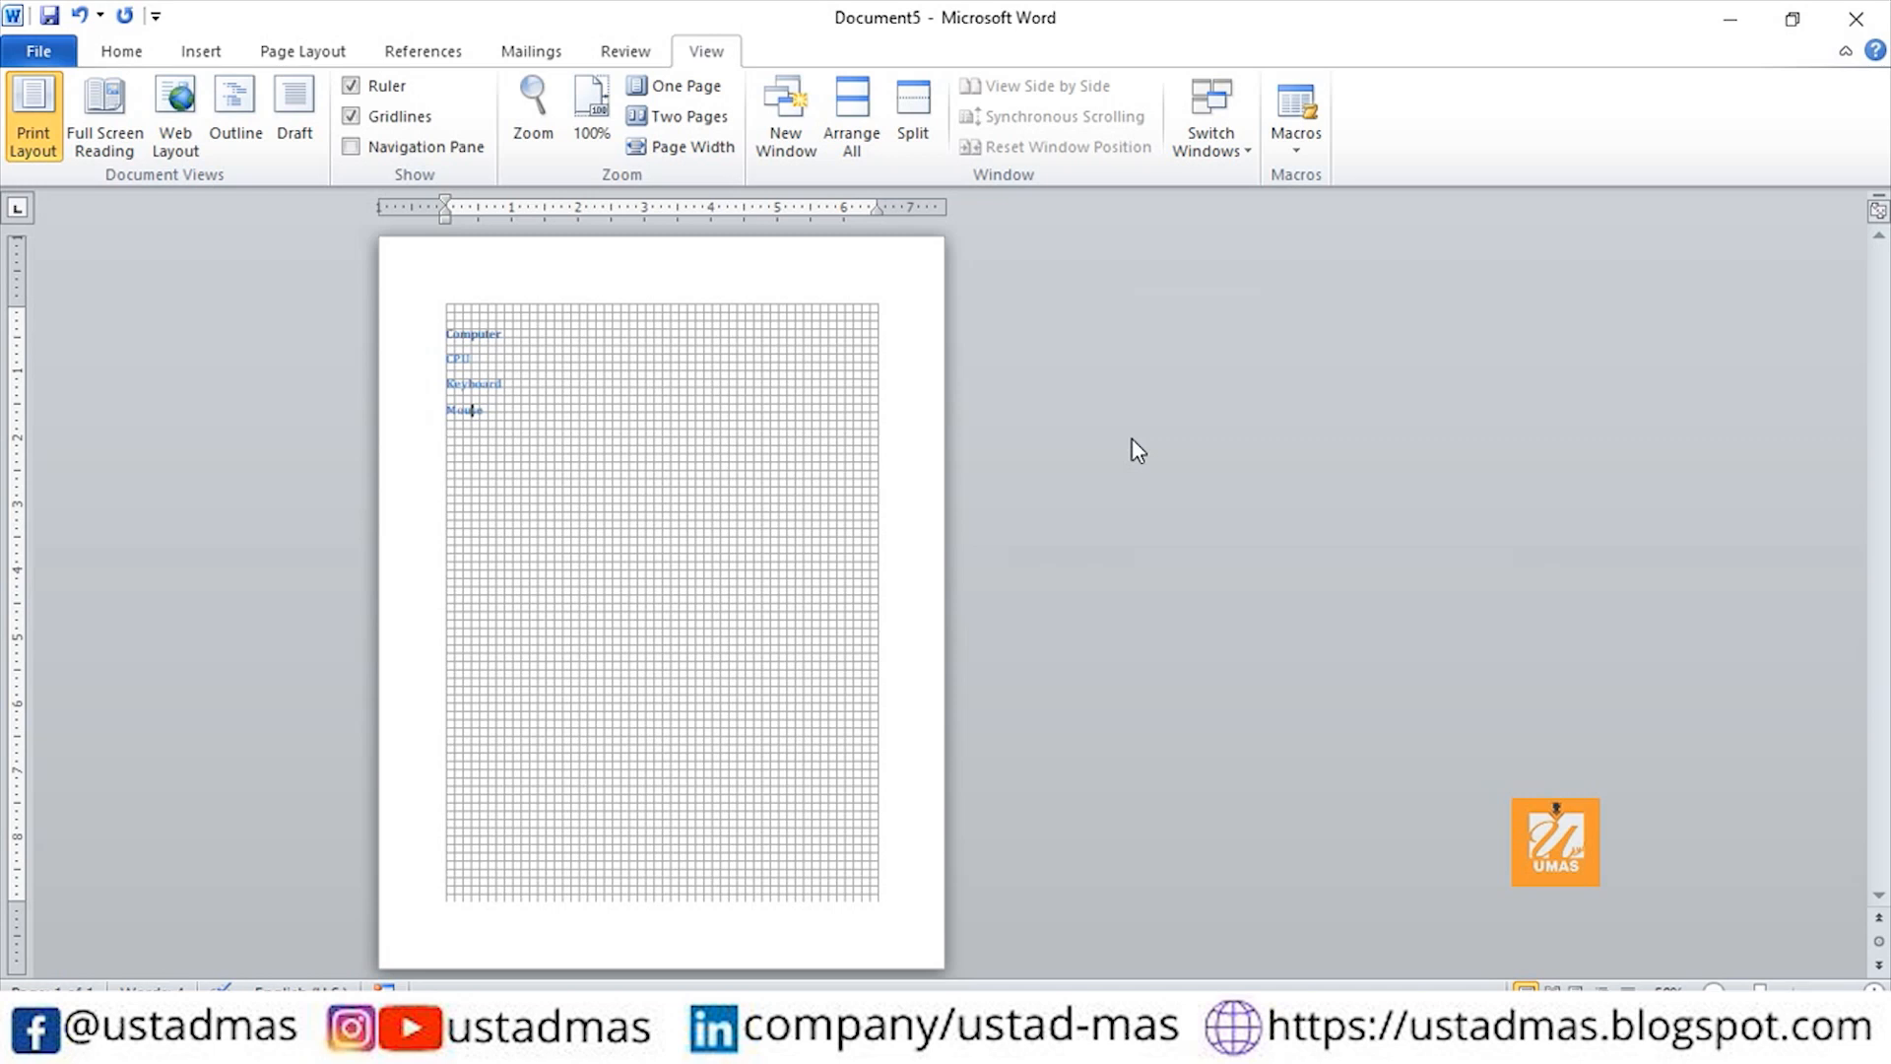
{"action": "key", "text": "ctrl+Return"}
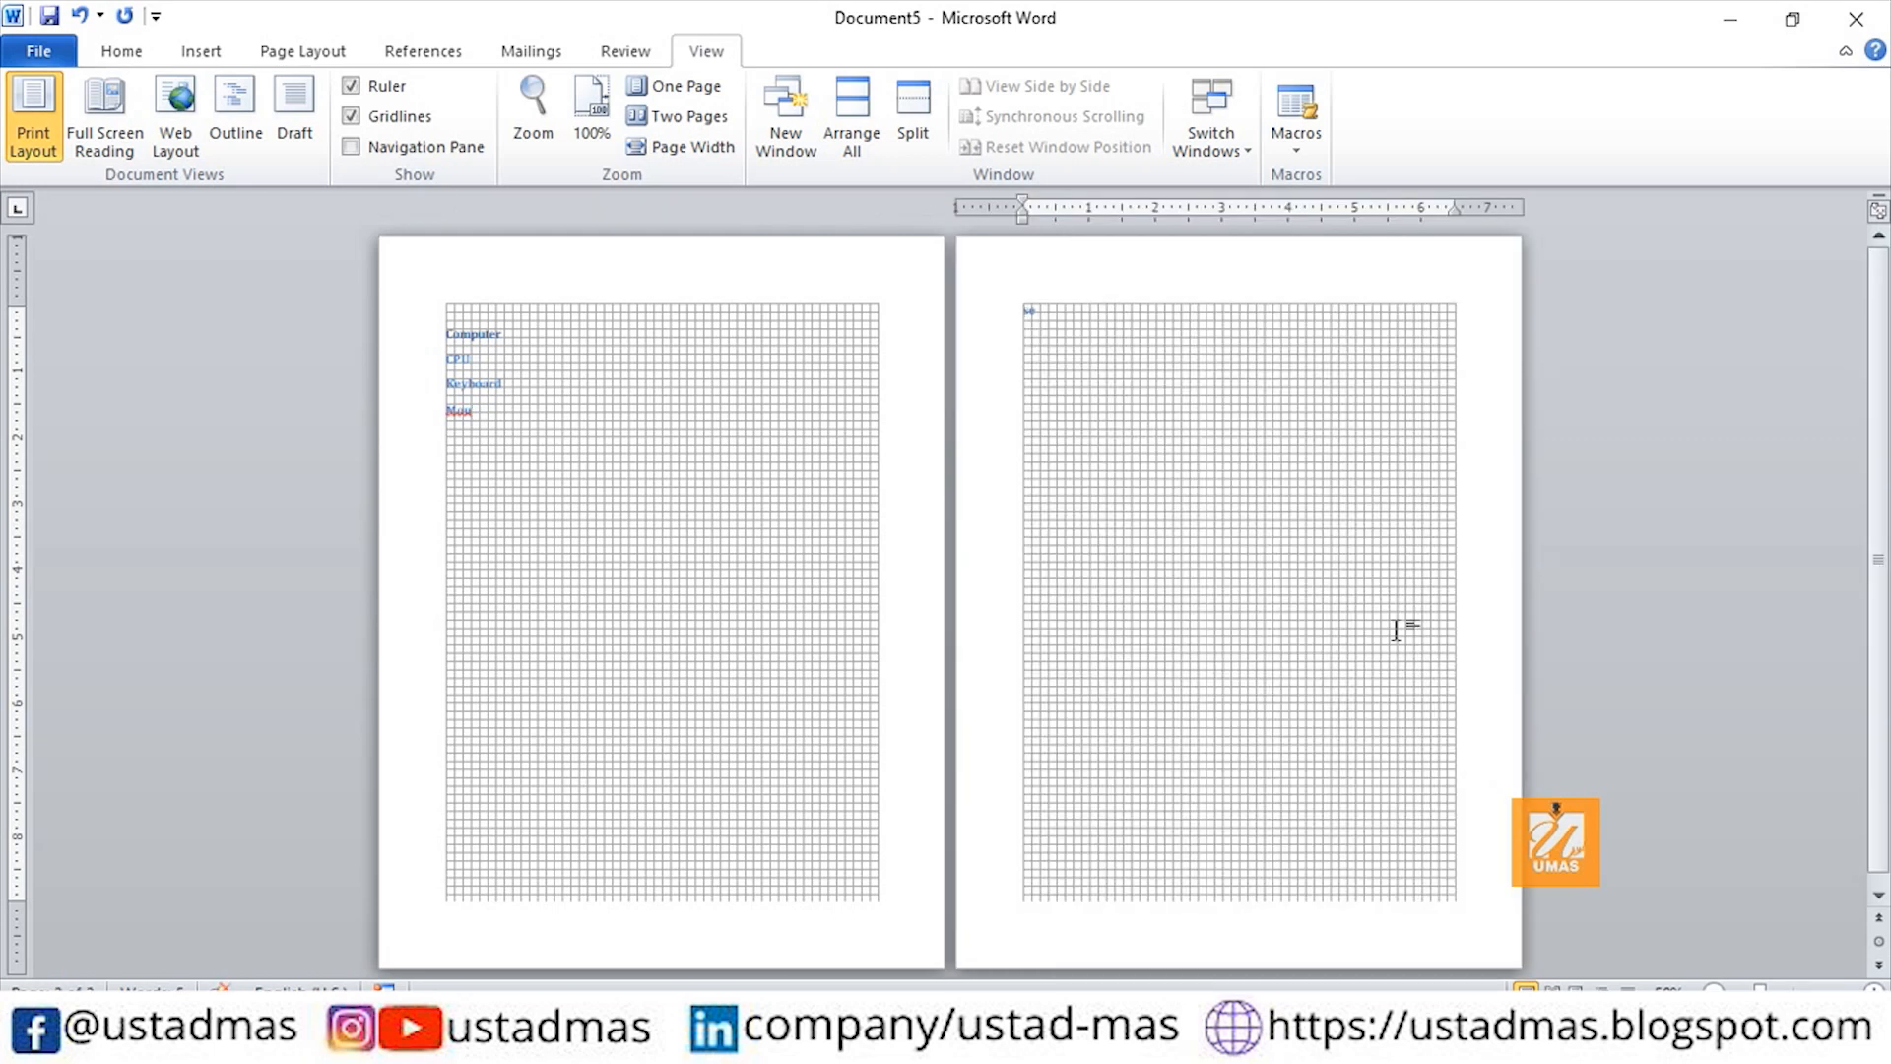
{"action": "left_click", "coordinate": [597, 120]}
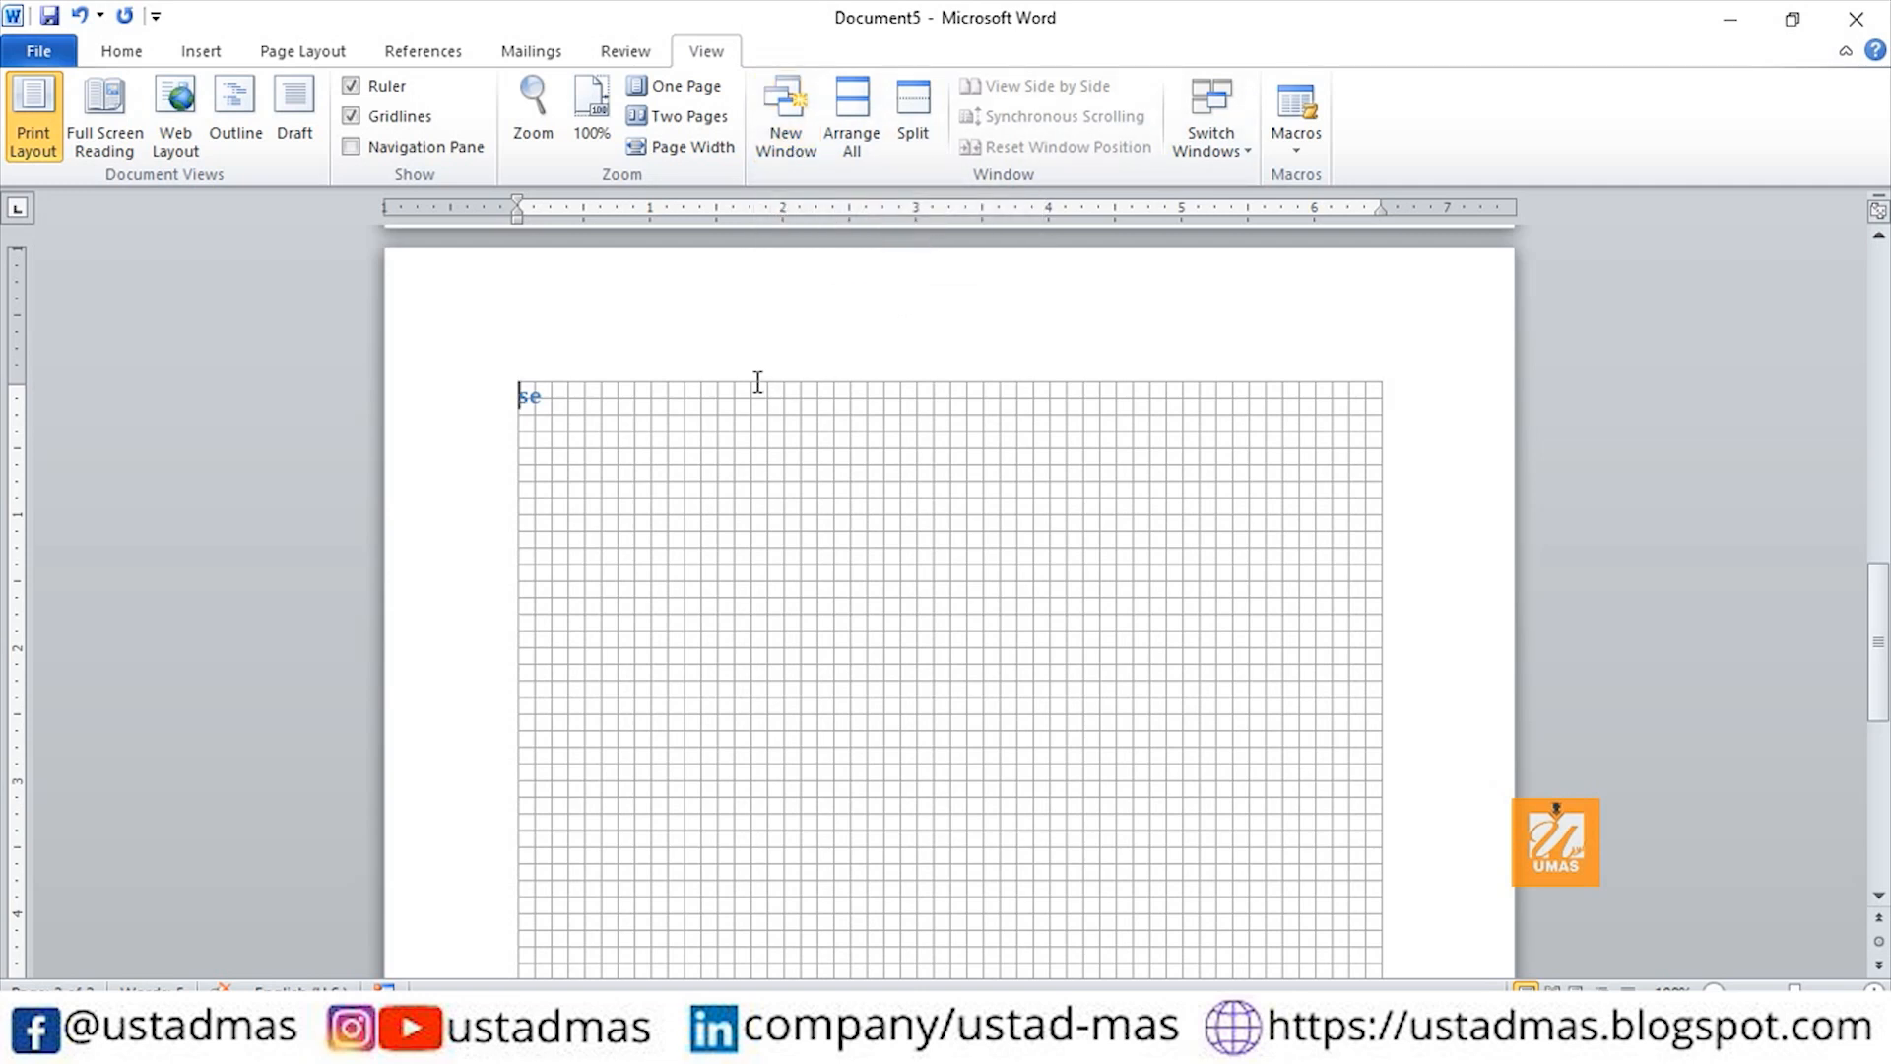
Open a second window of the document, return to the first window and arrange both on screen.
{"action": "left_click", "coordinate": [788, 112]}
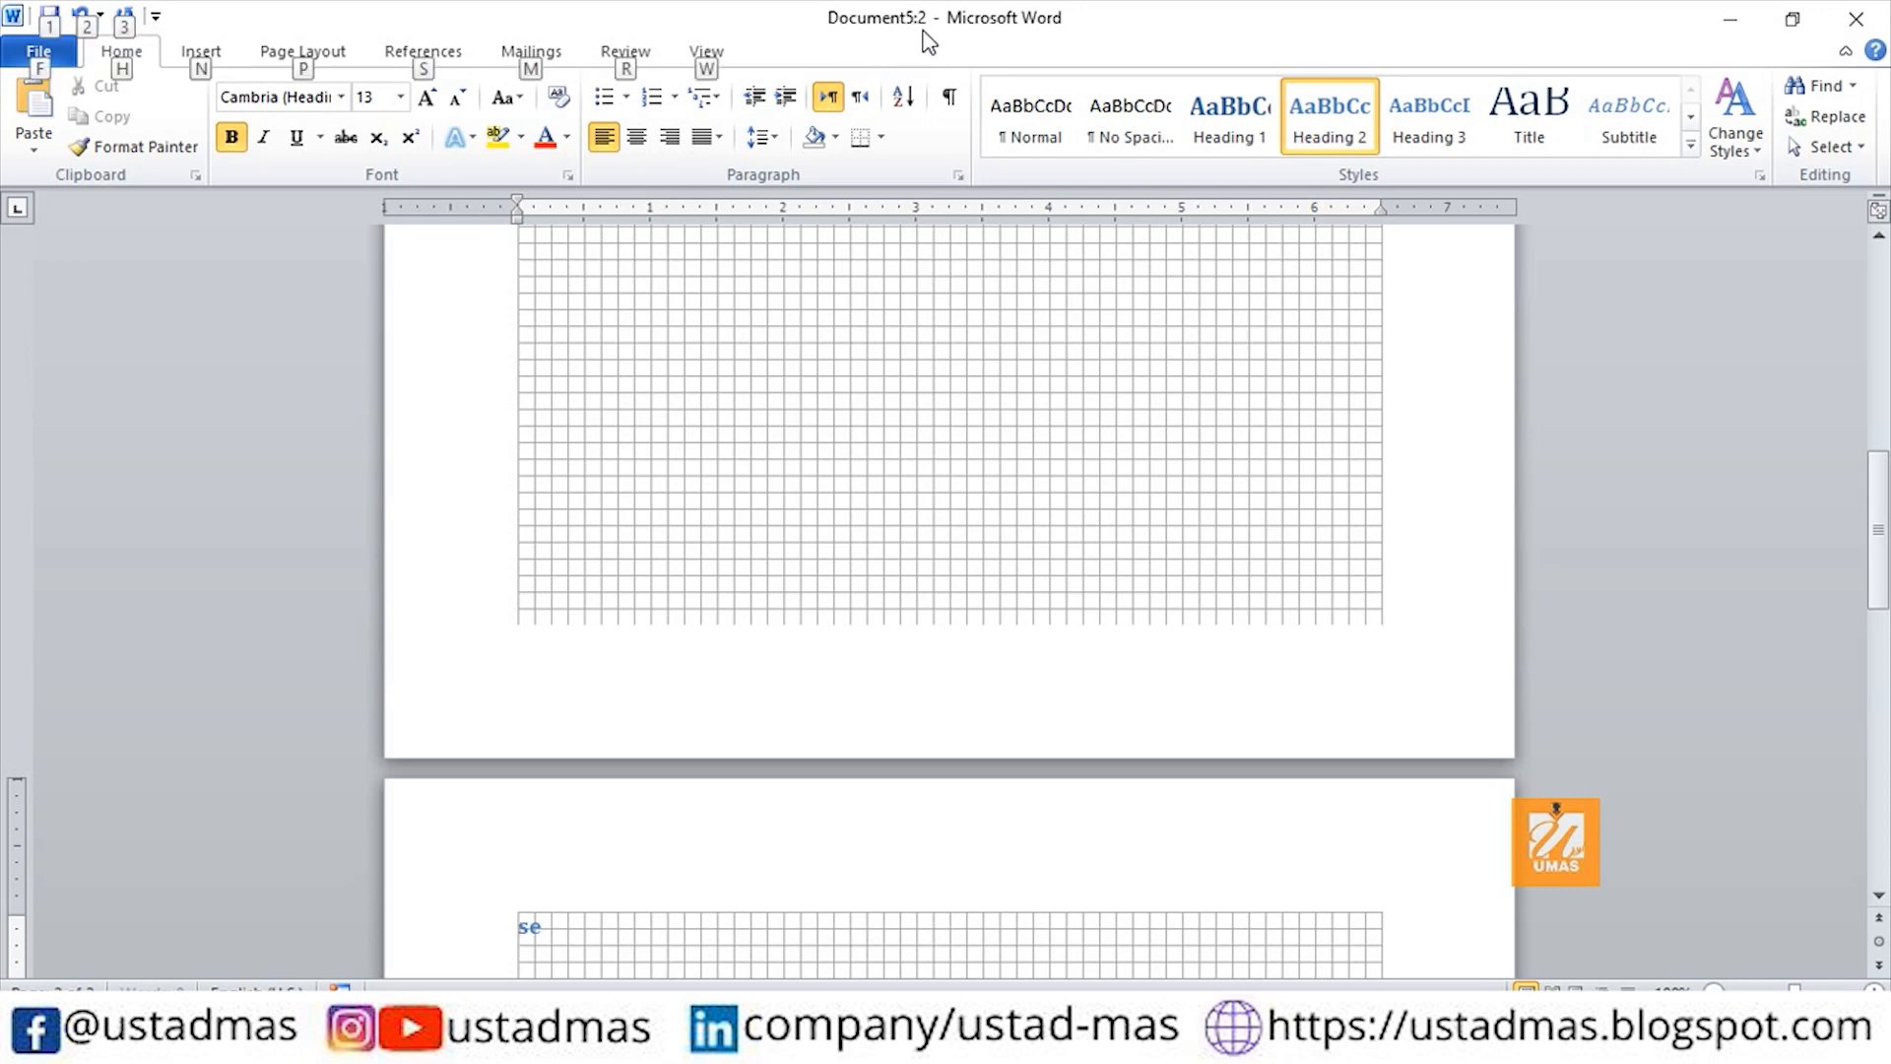
{"action": "key", "text": "alt+Tab"}
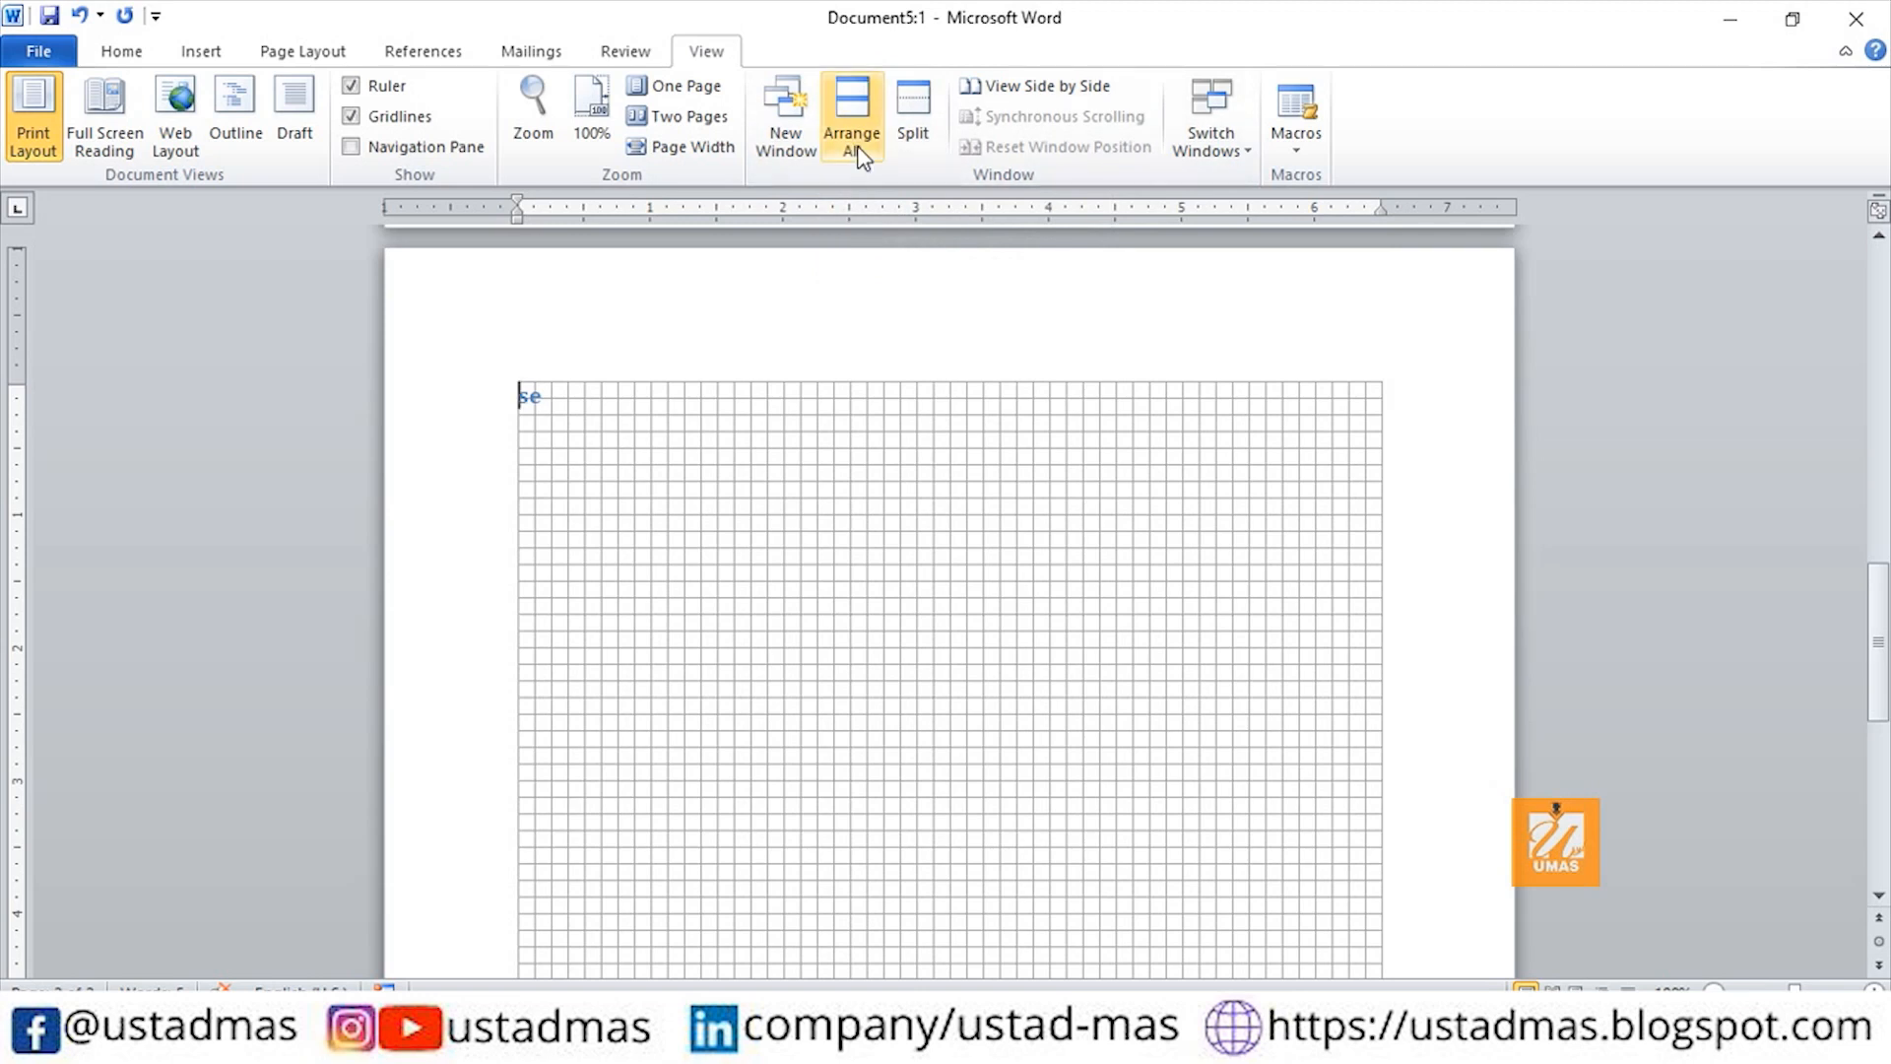
{"action": "left_click", "coordinate": [855, 112]}
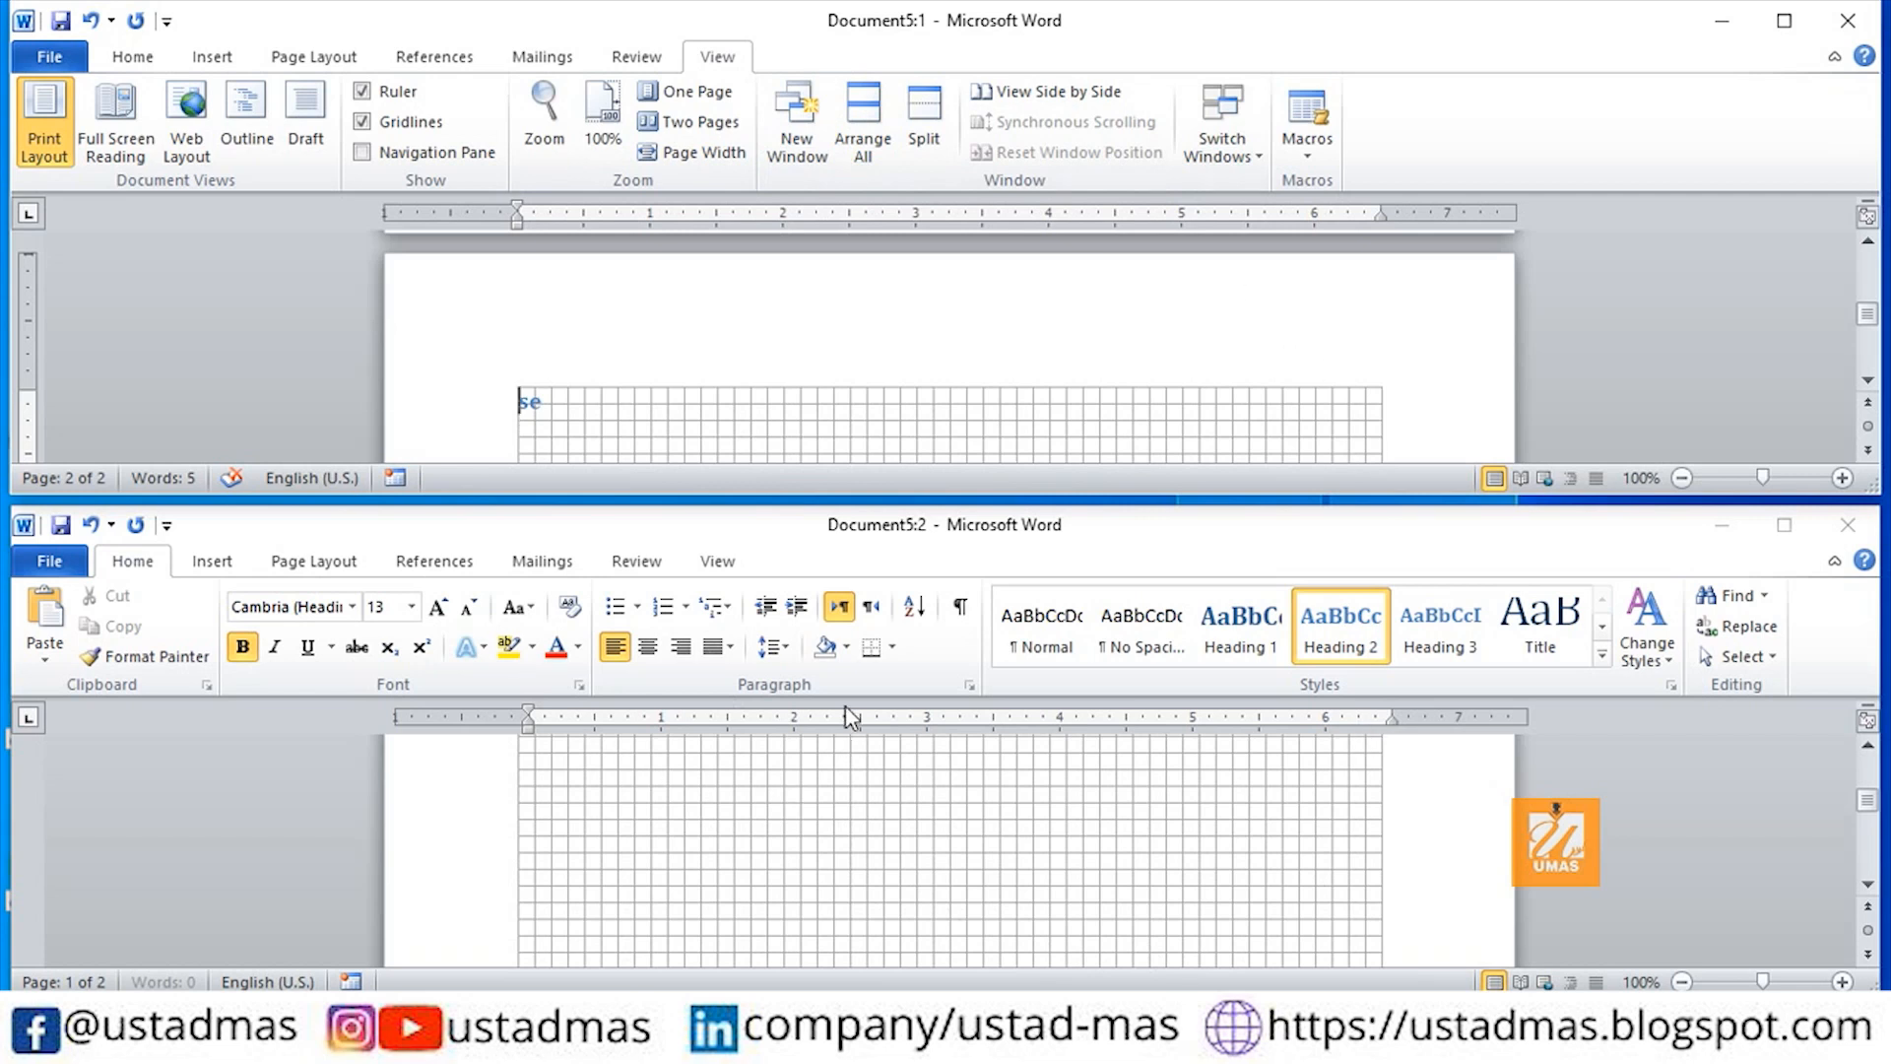
View the two document windows side by side, close the second one and maximize the remaining window.
{"action": "left_click", "coordinate": [1075, 96]}
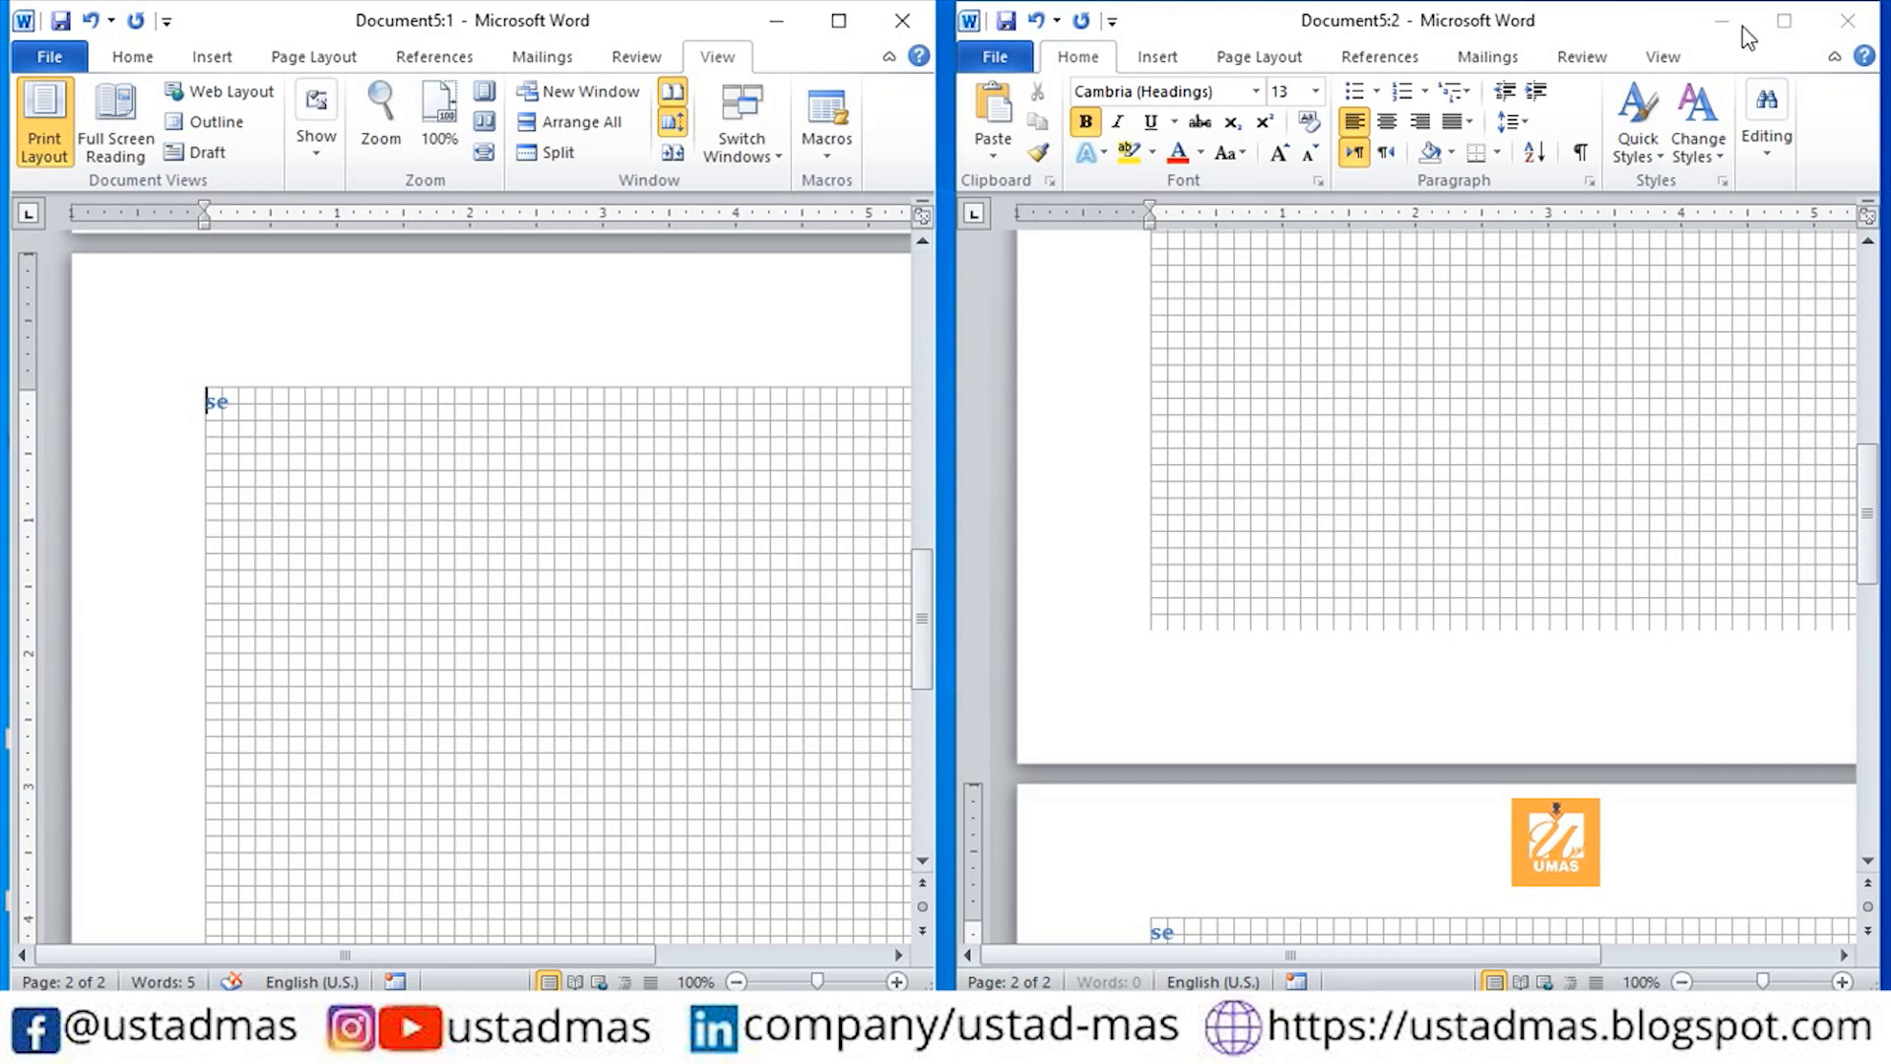
{"action": "left_click", "coordinate": [1848, 21]}
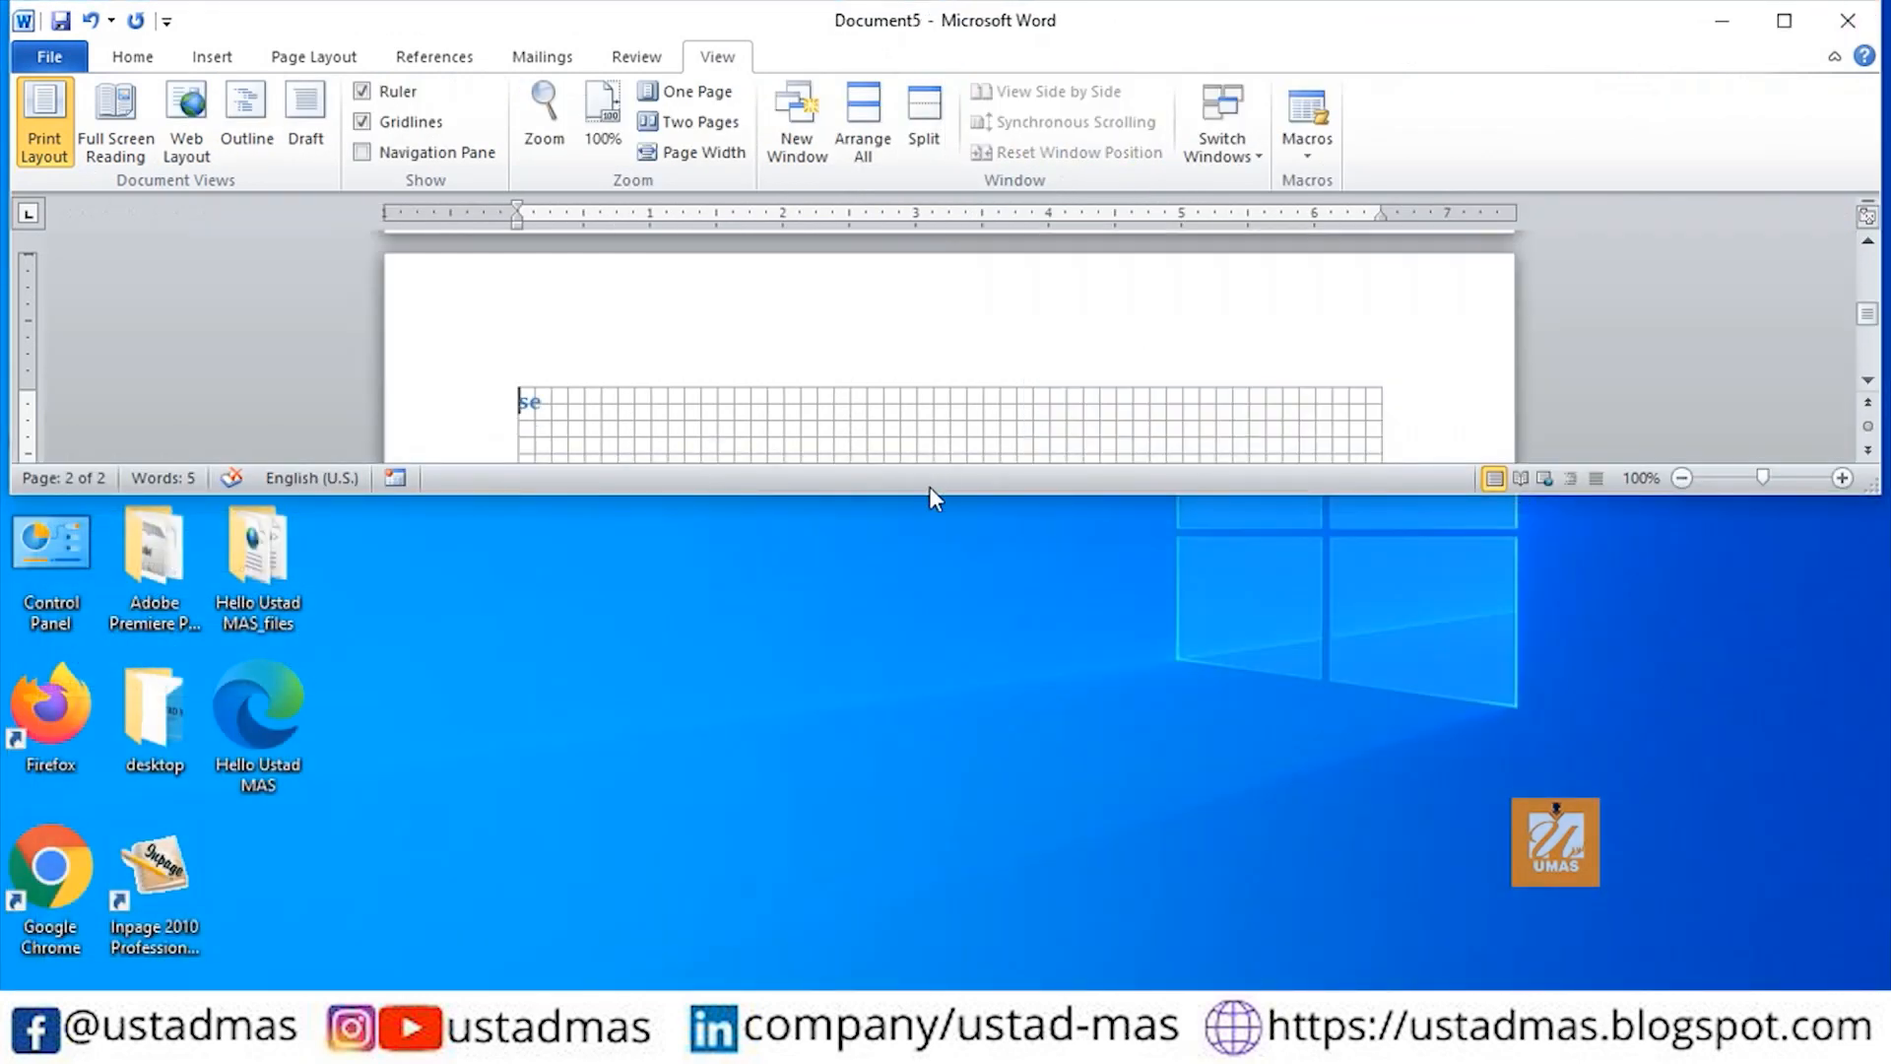
{"action": "left_click", "coordinate": [1784, 21]}
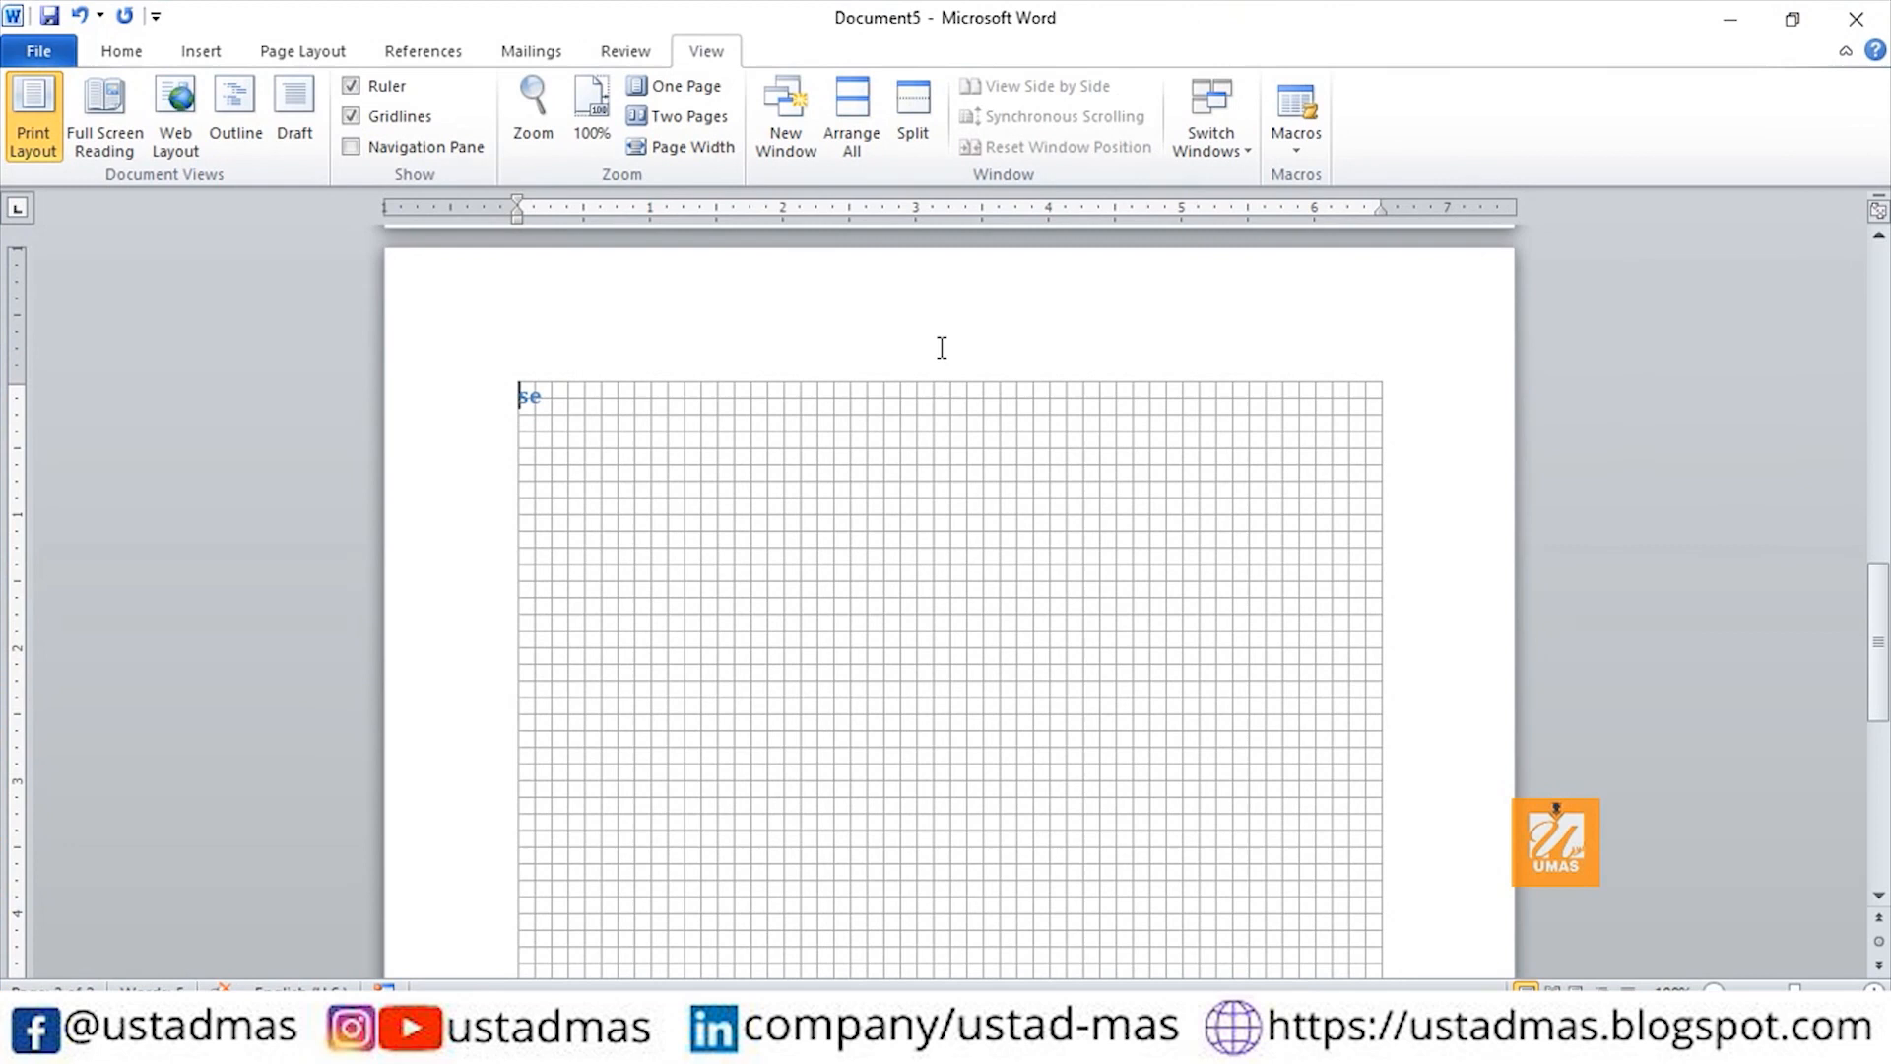
Hide the gridlines and clear the leftover "se" text from the second page.
{"action": "left_click", "coordinate": [355, 116]}
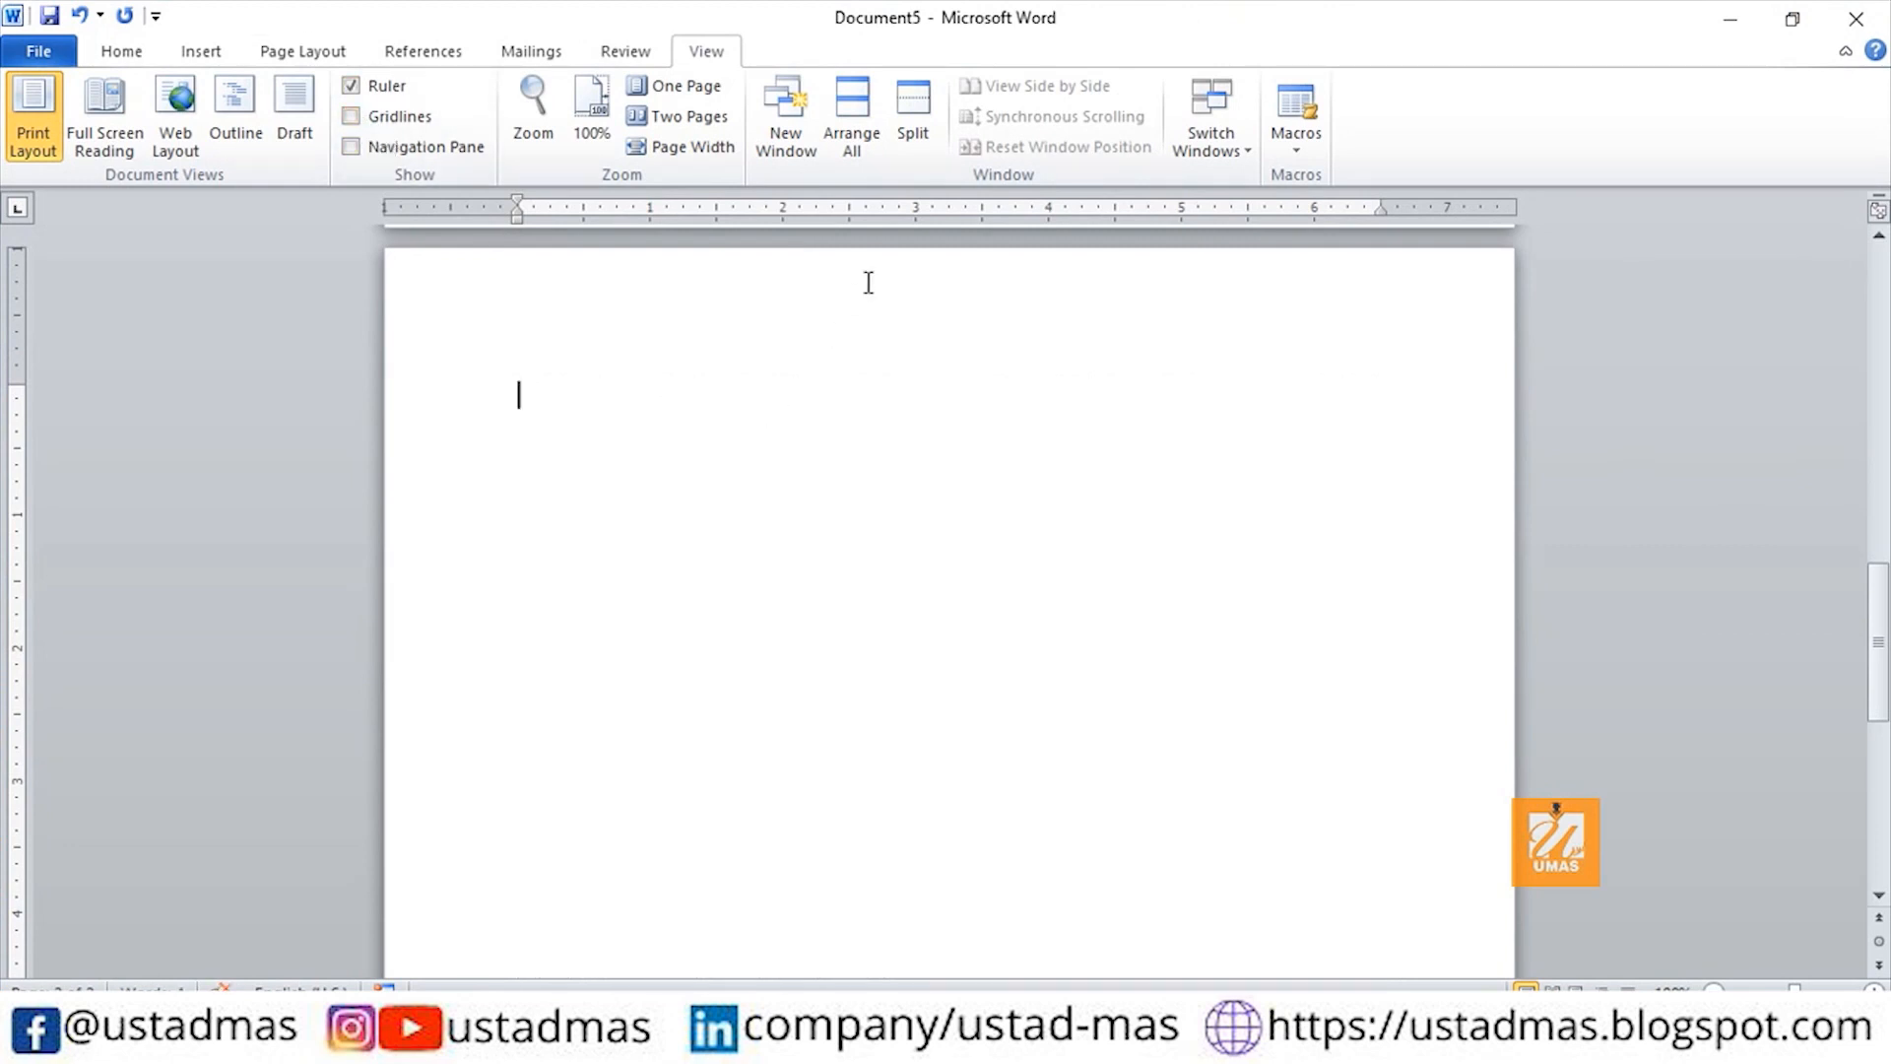
Check the list of open document windows, review the existing macros and close the macro list.
{"action": "left_click", "coordinate": [1247, 156]}
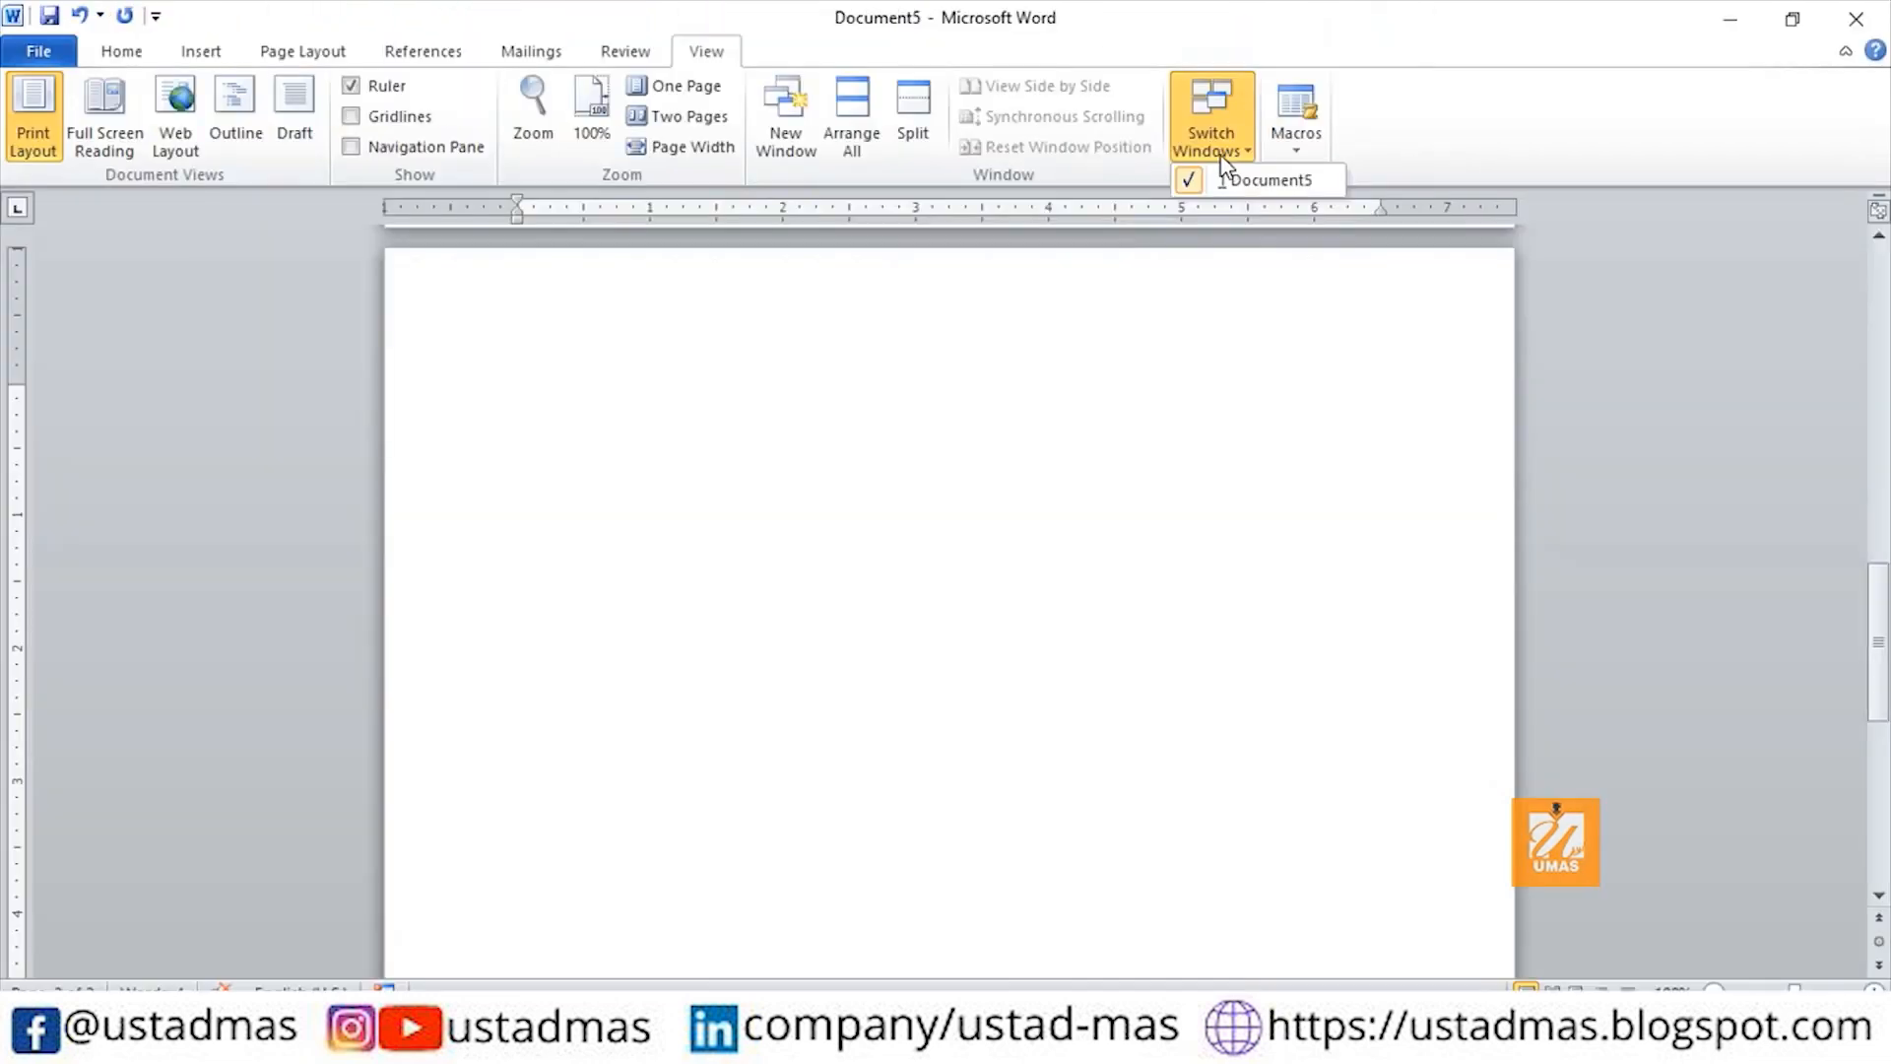
{"action": "left_click", "coordinate": [1330, 264]}
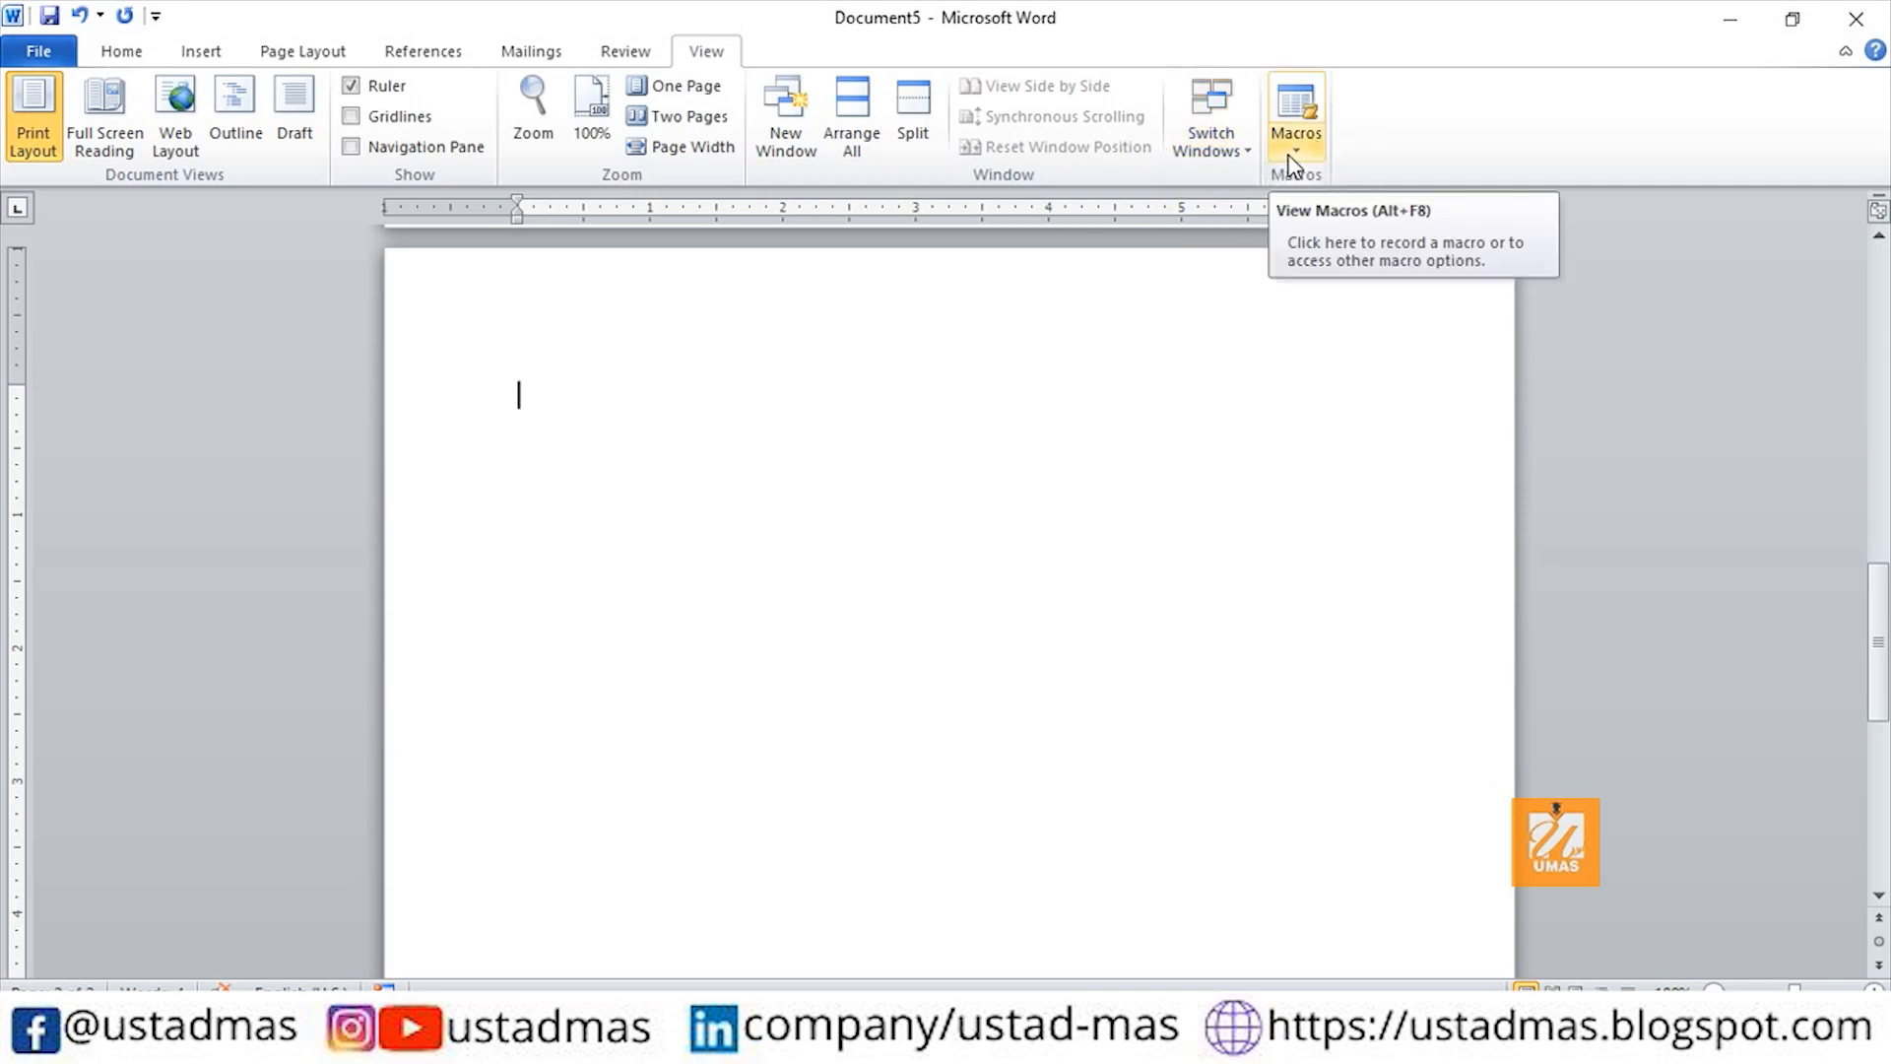
{"action": "left_click", "coordinate": [1293, 158]}
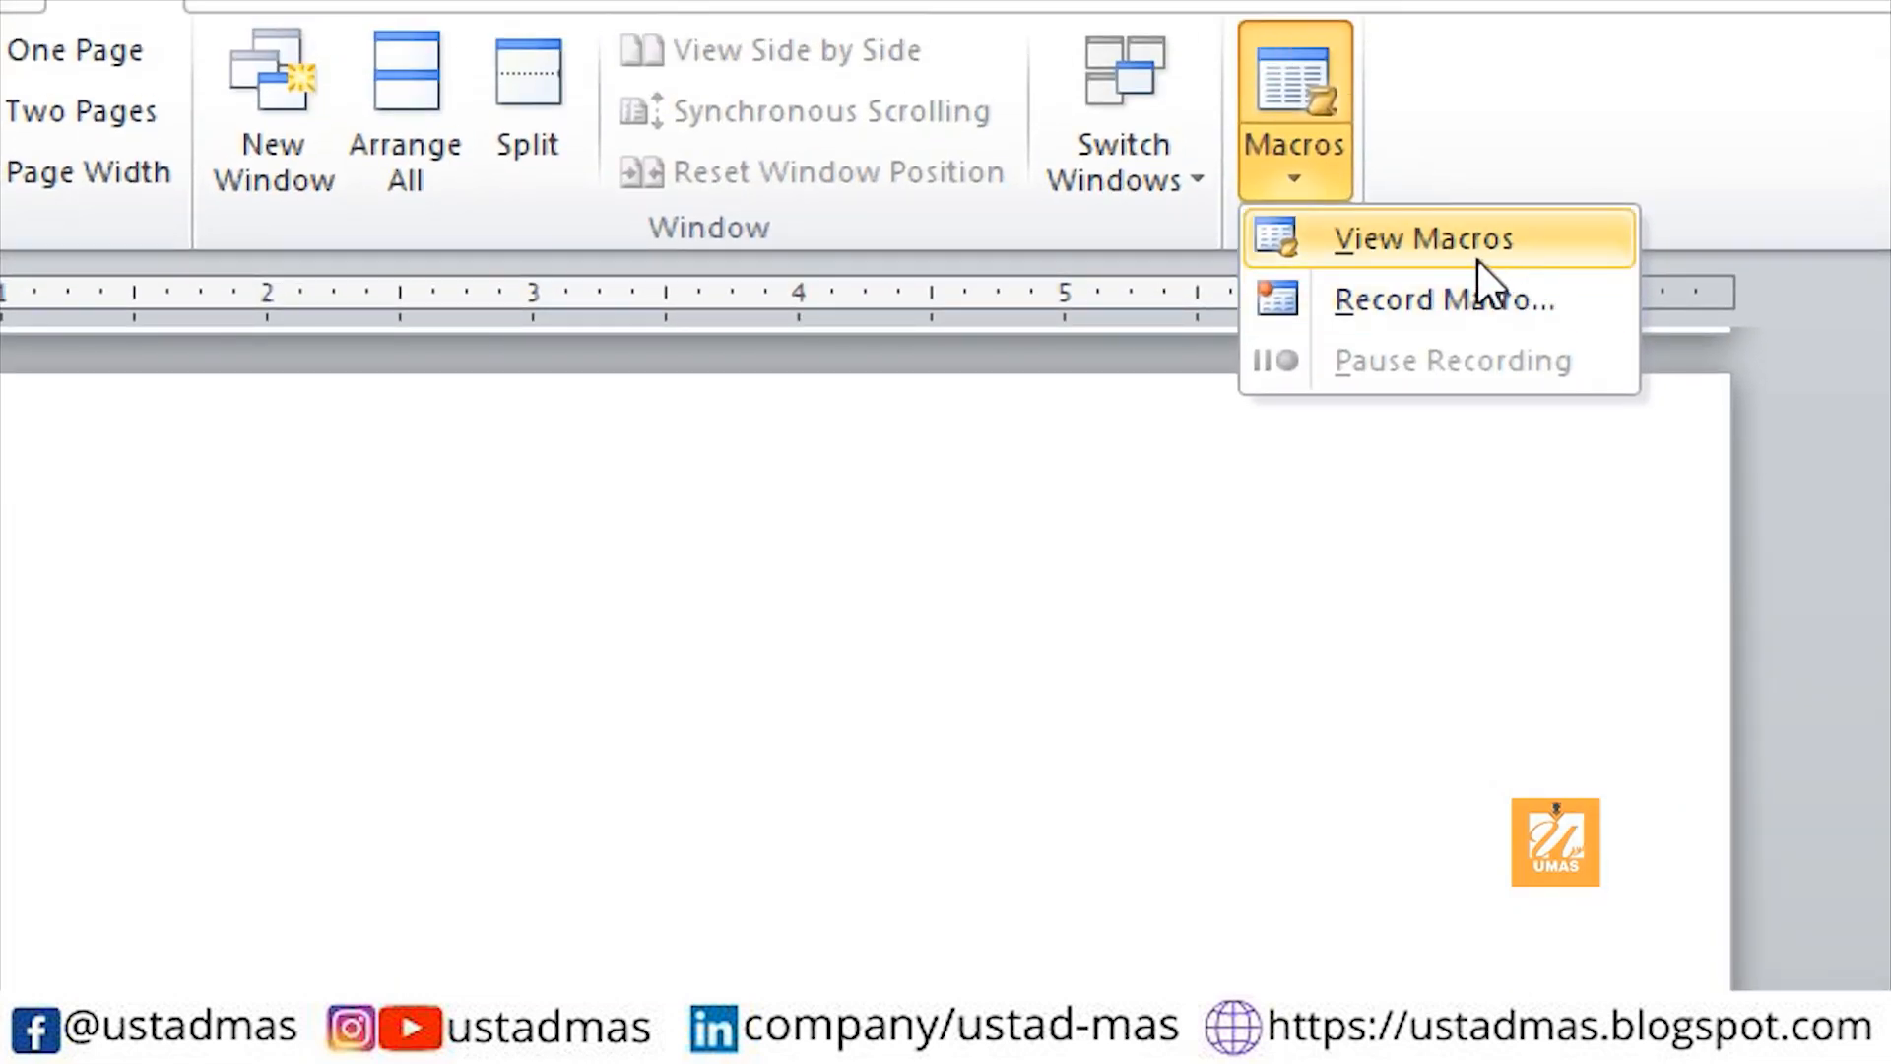
{"action": "left_click", "coordinate": [1427, 250]}
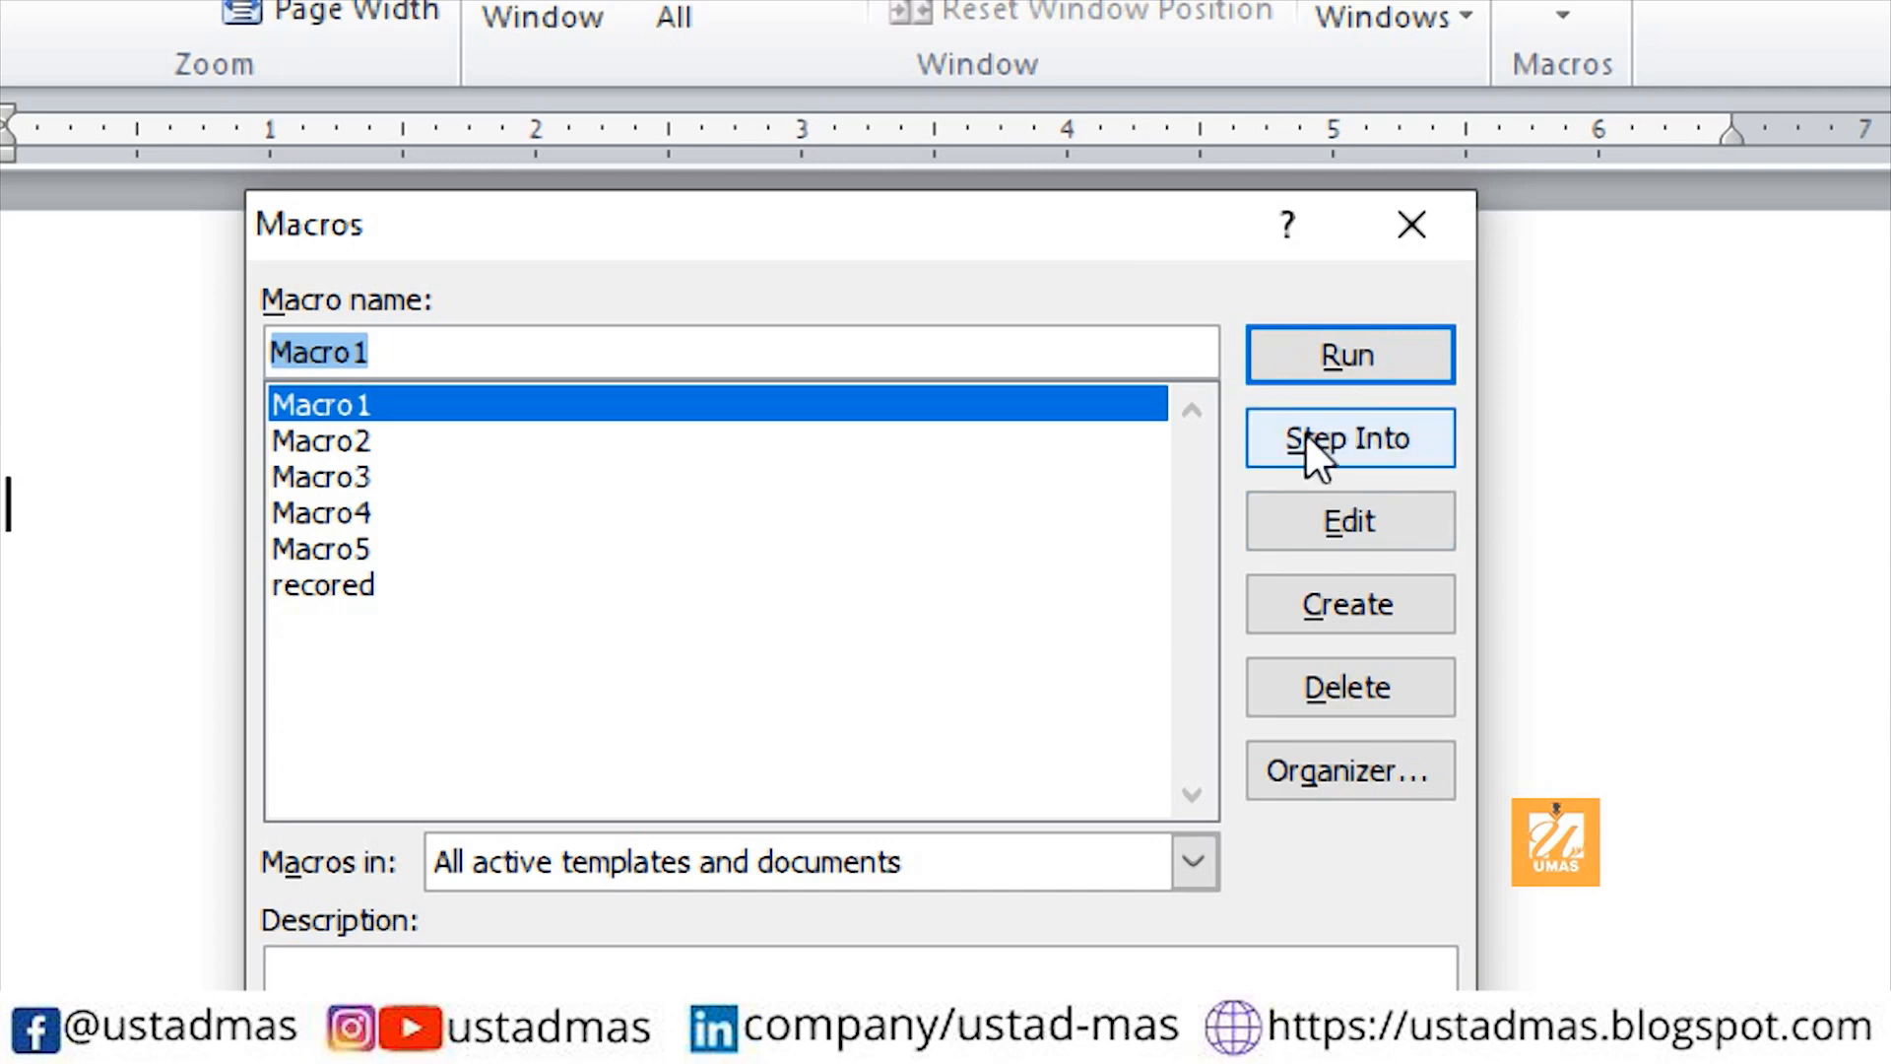
{"action": "left_click", "coordinate": [1419, 218]}
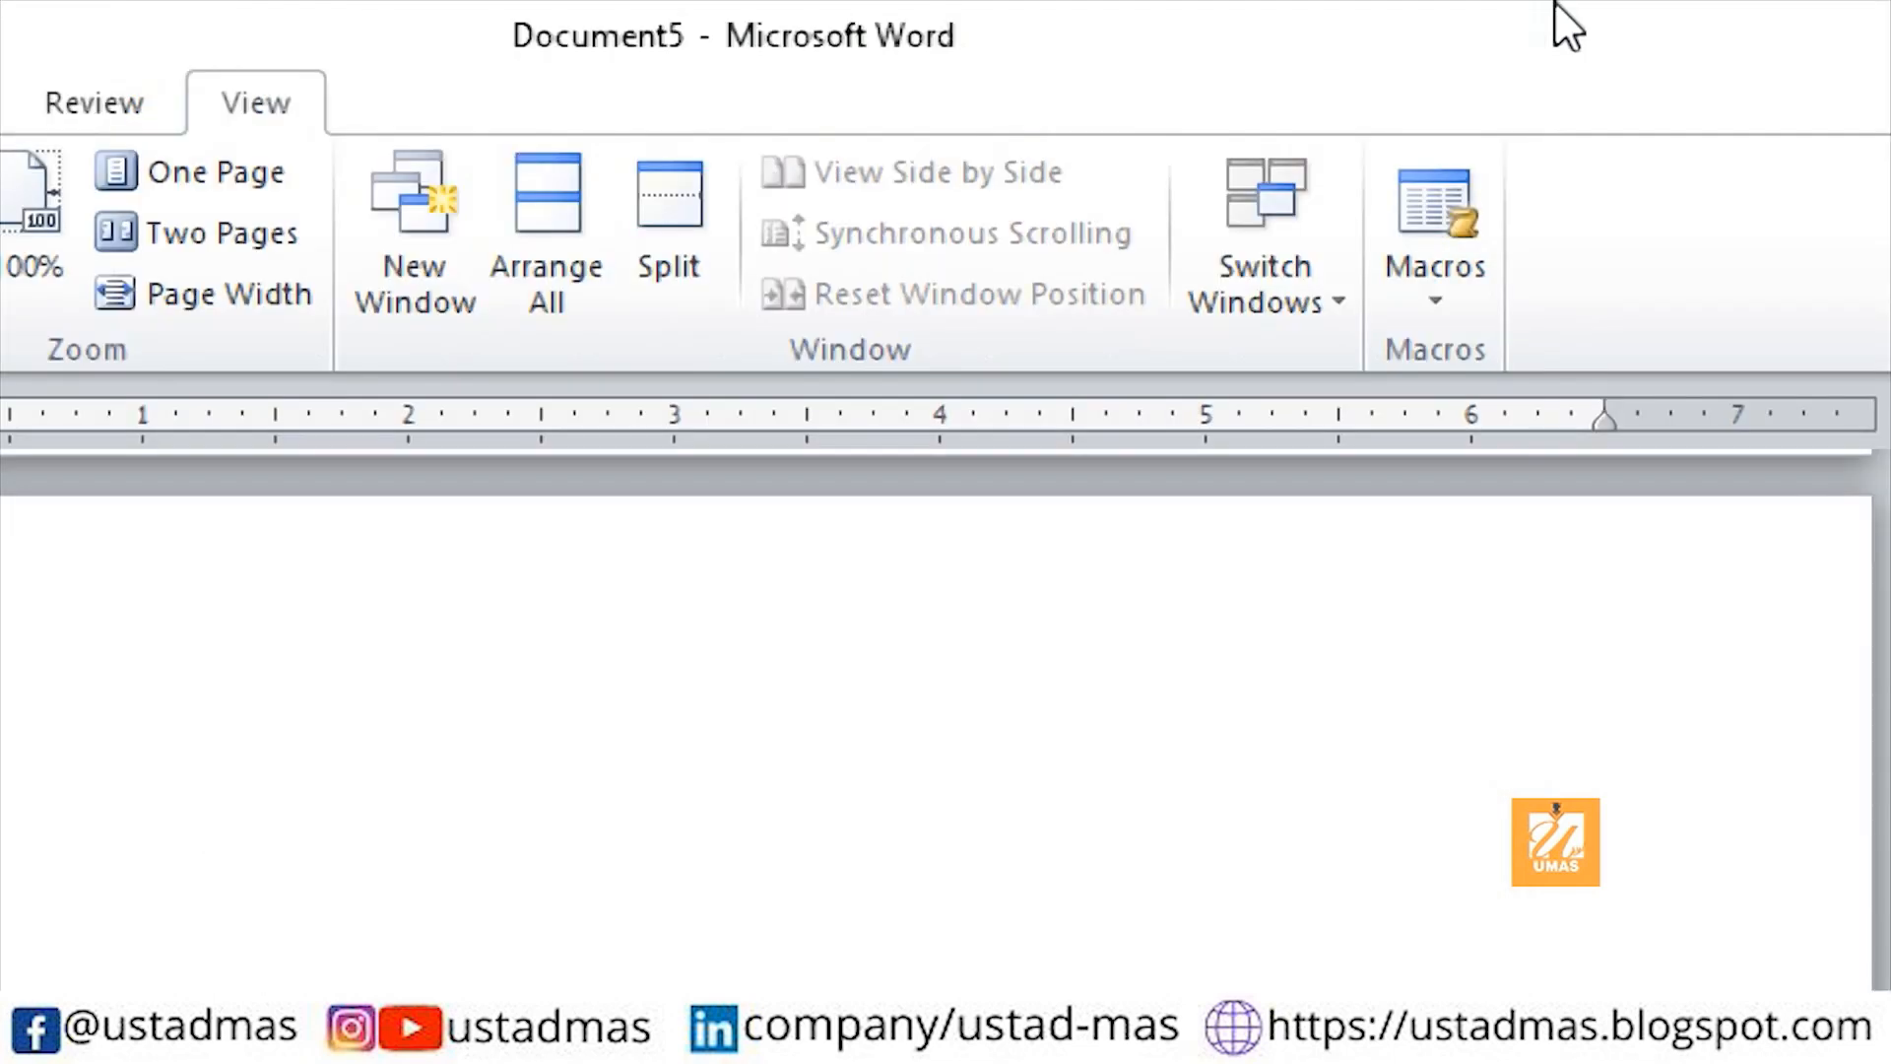
Start recording a macro under the suggested name and assign it to a button on the Quick Access Toolbar.
{"action": "left_click", "coordinate": [1563, 14]}
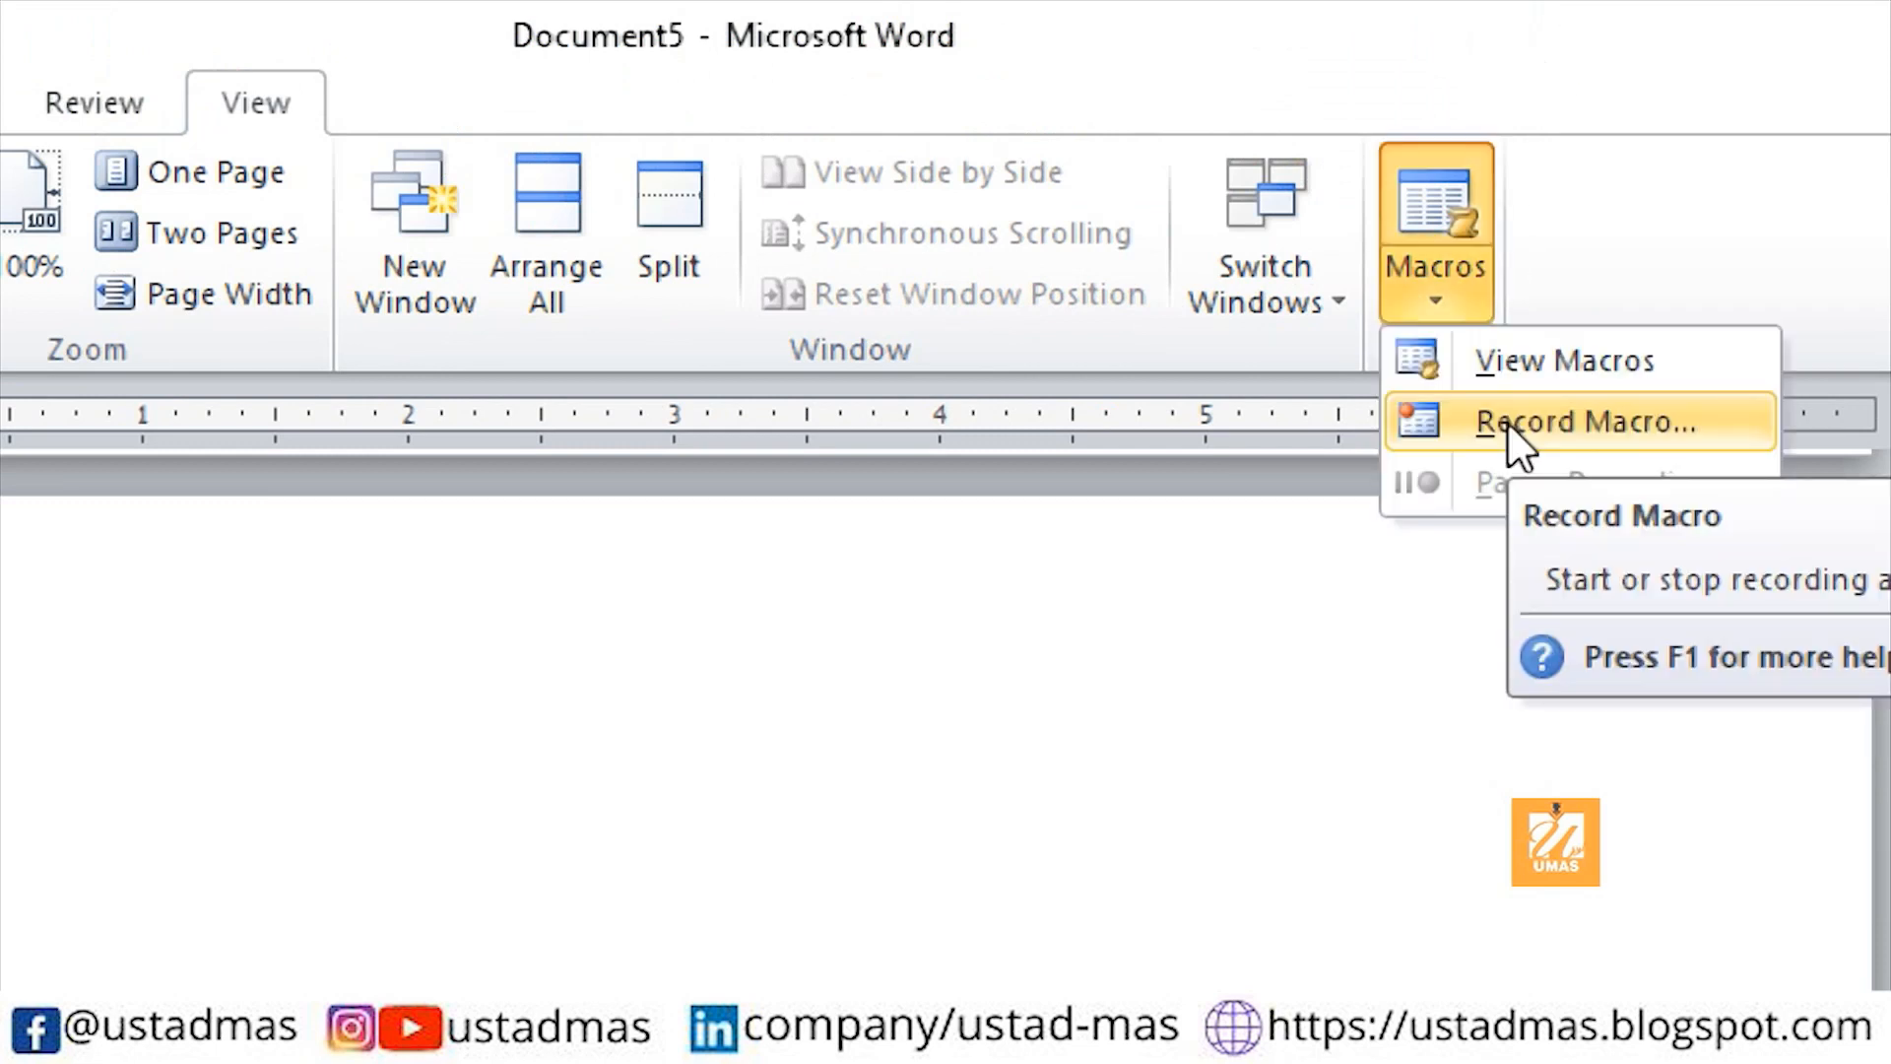
{"action": "left_click", "coordinate": [1508, 422]}
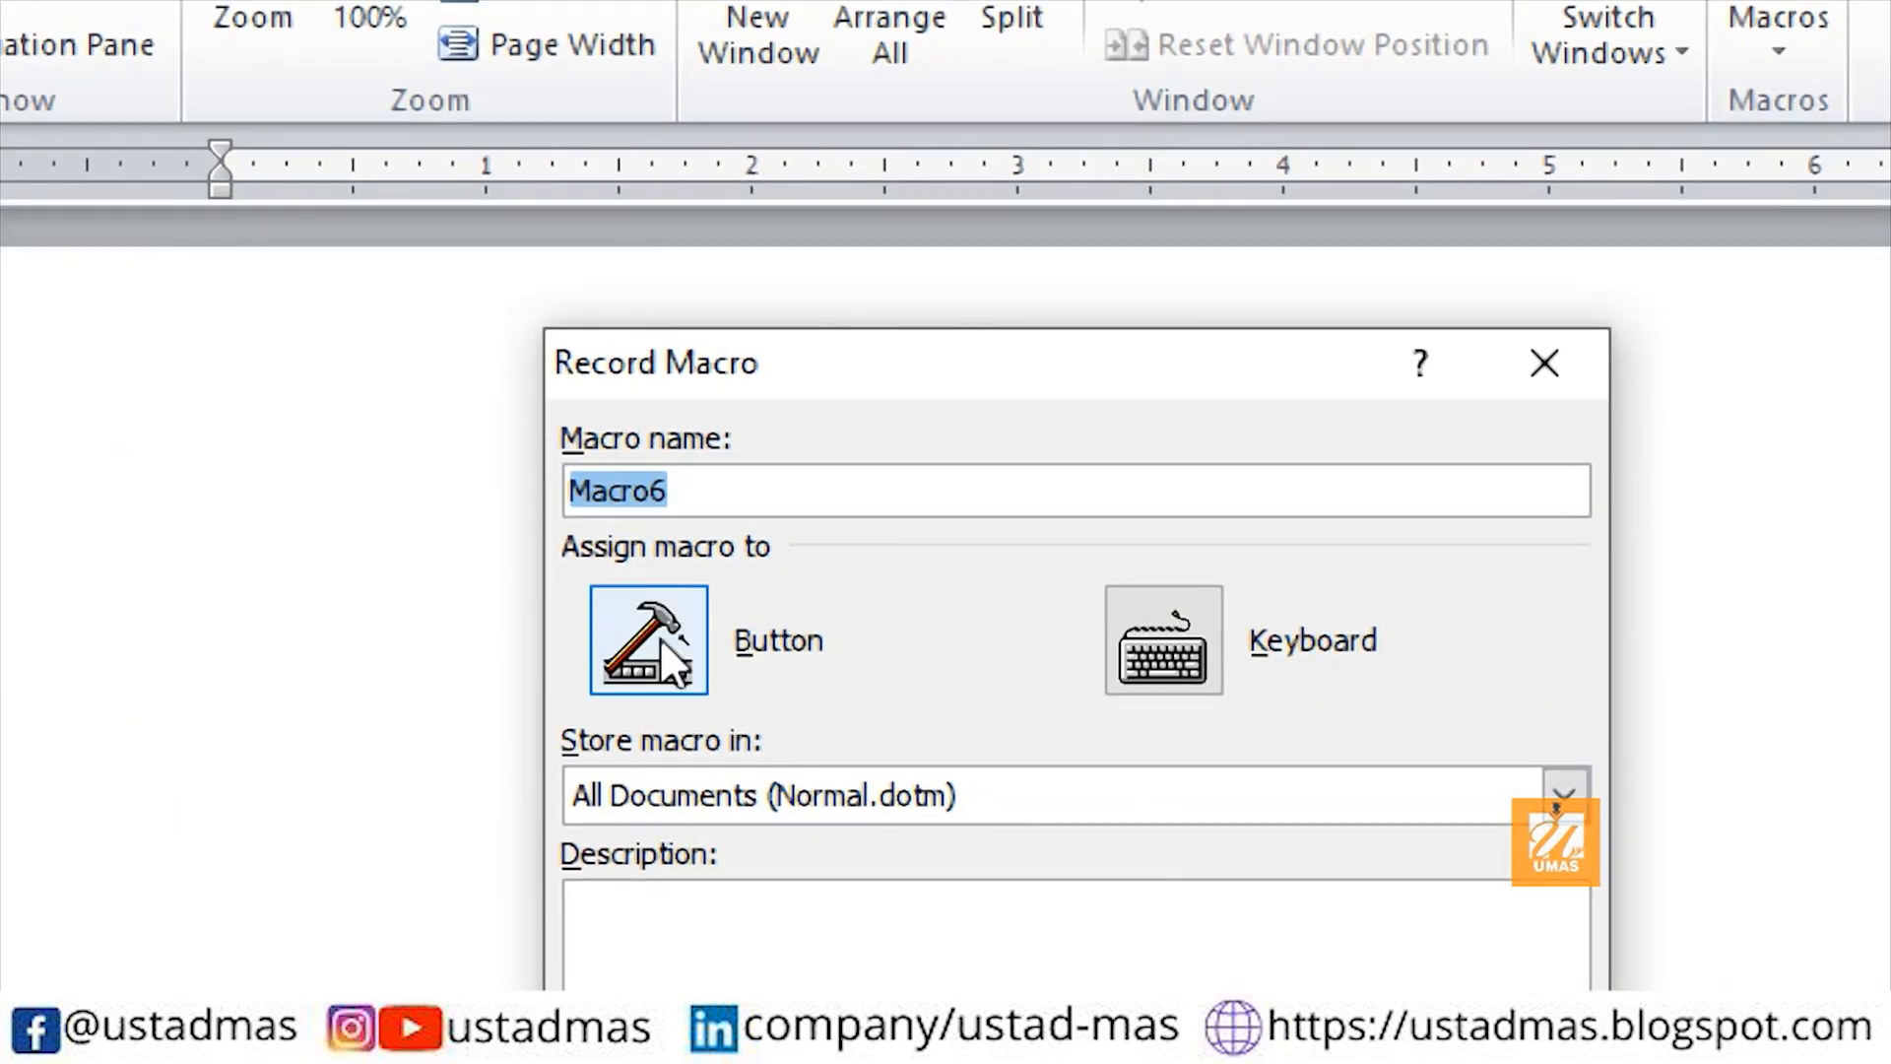
{"action": "left_click", "coordinate": [660, 638]}
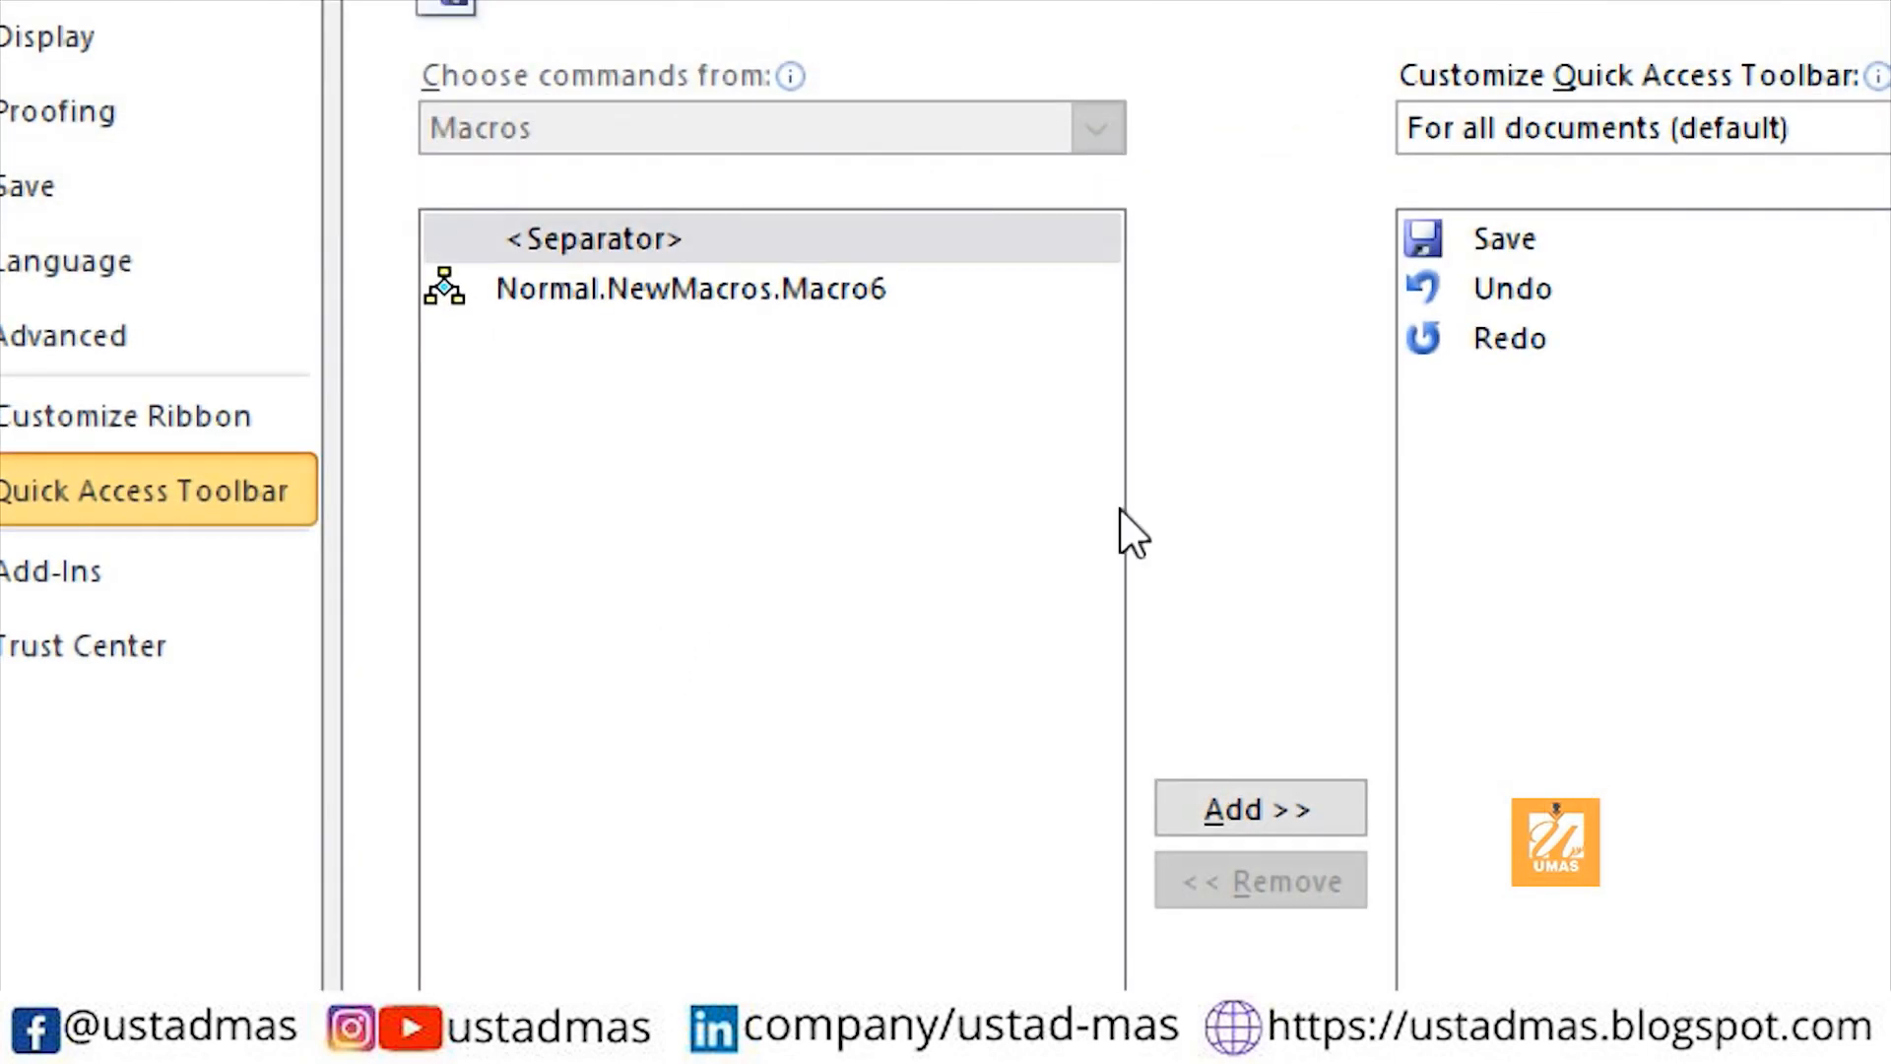
{"action": "left_click", "coordinate": [770, 287]}
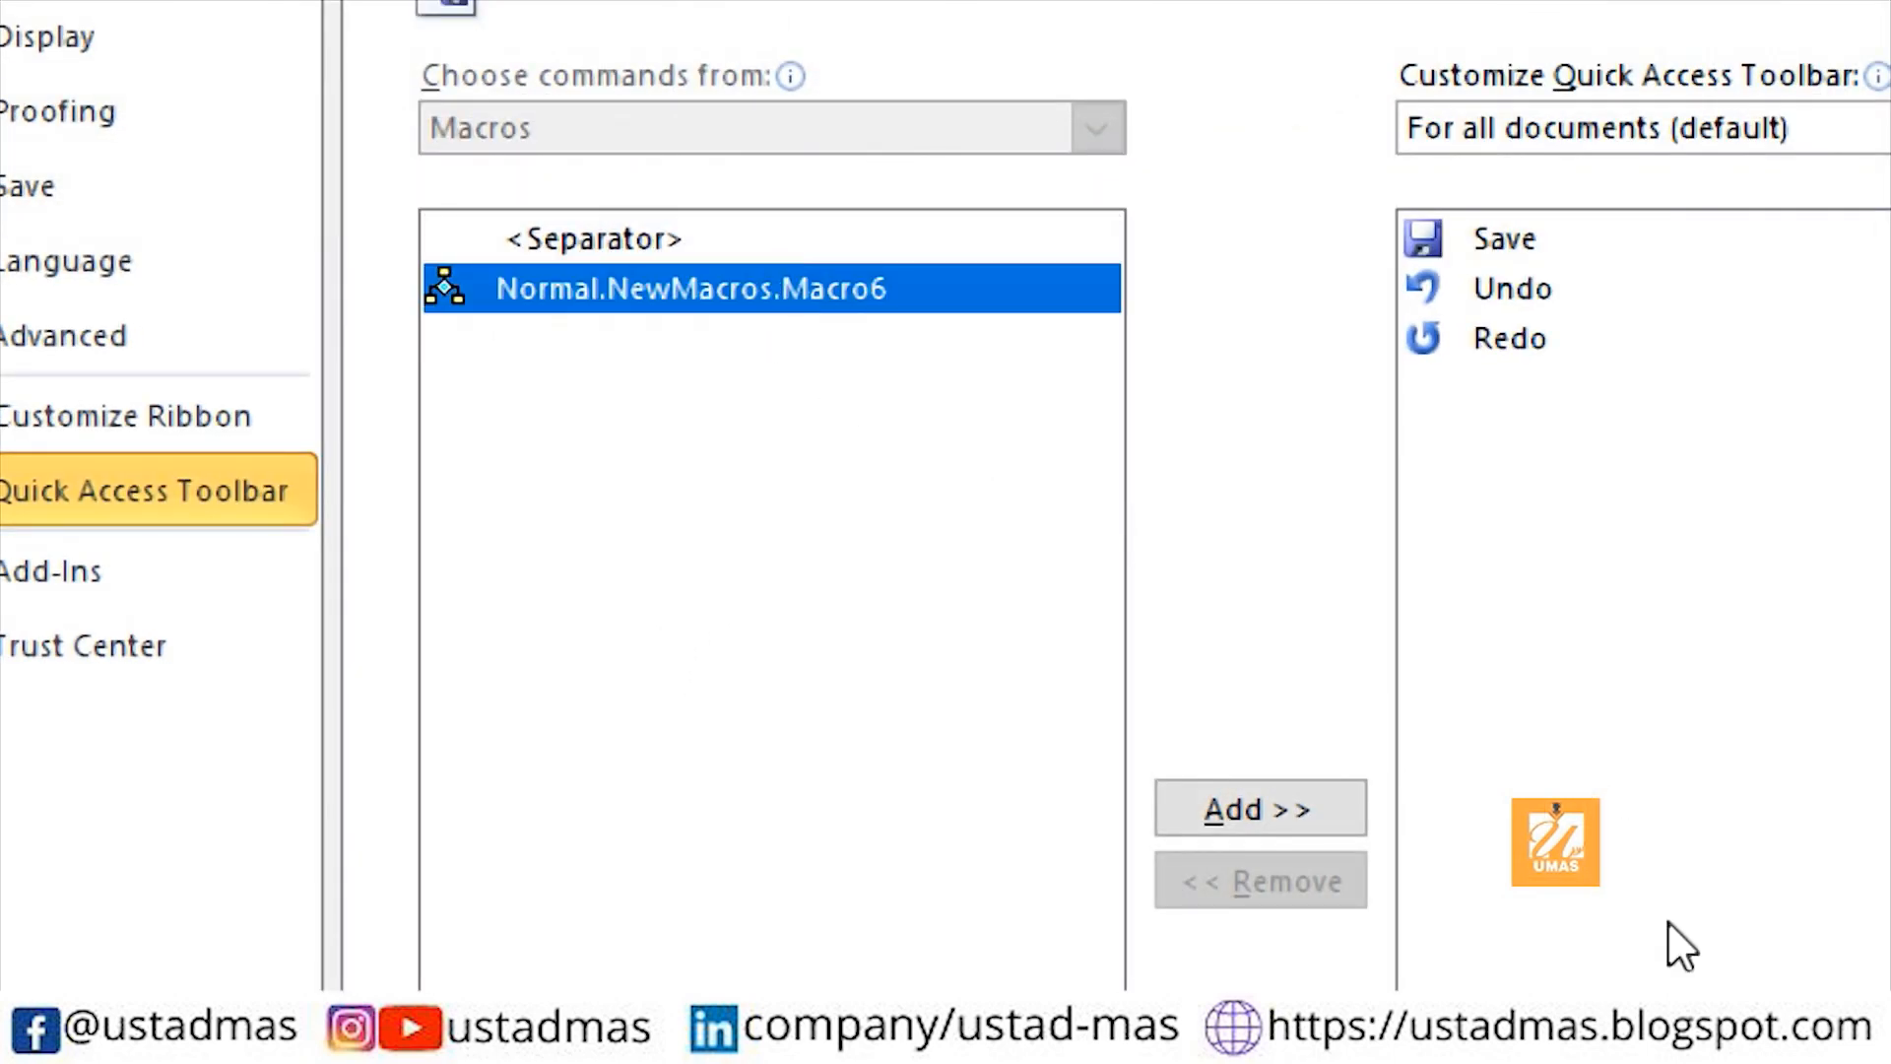
{"action": "left_click", "coordinate": [1291, 760]}
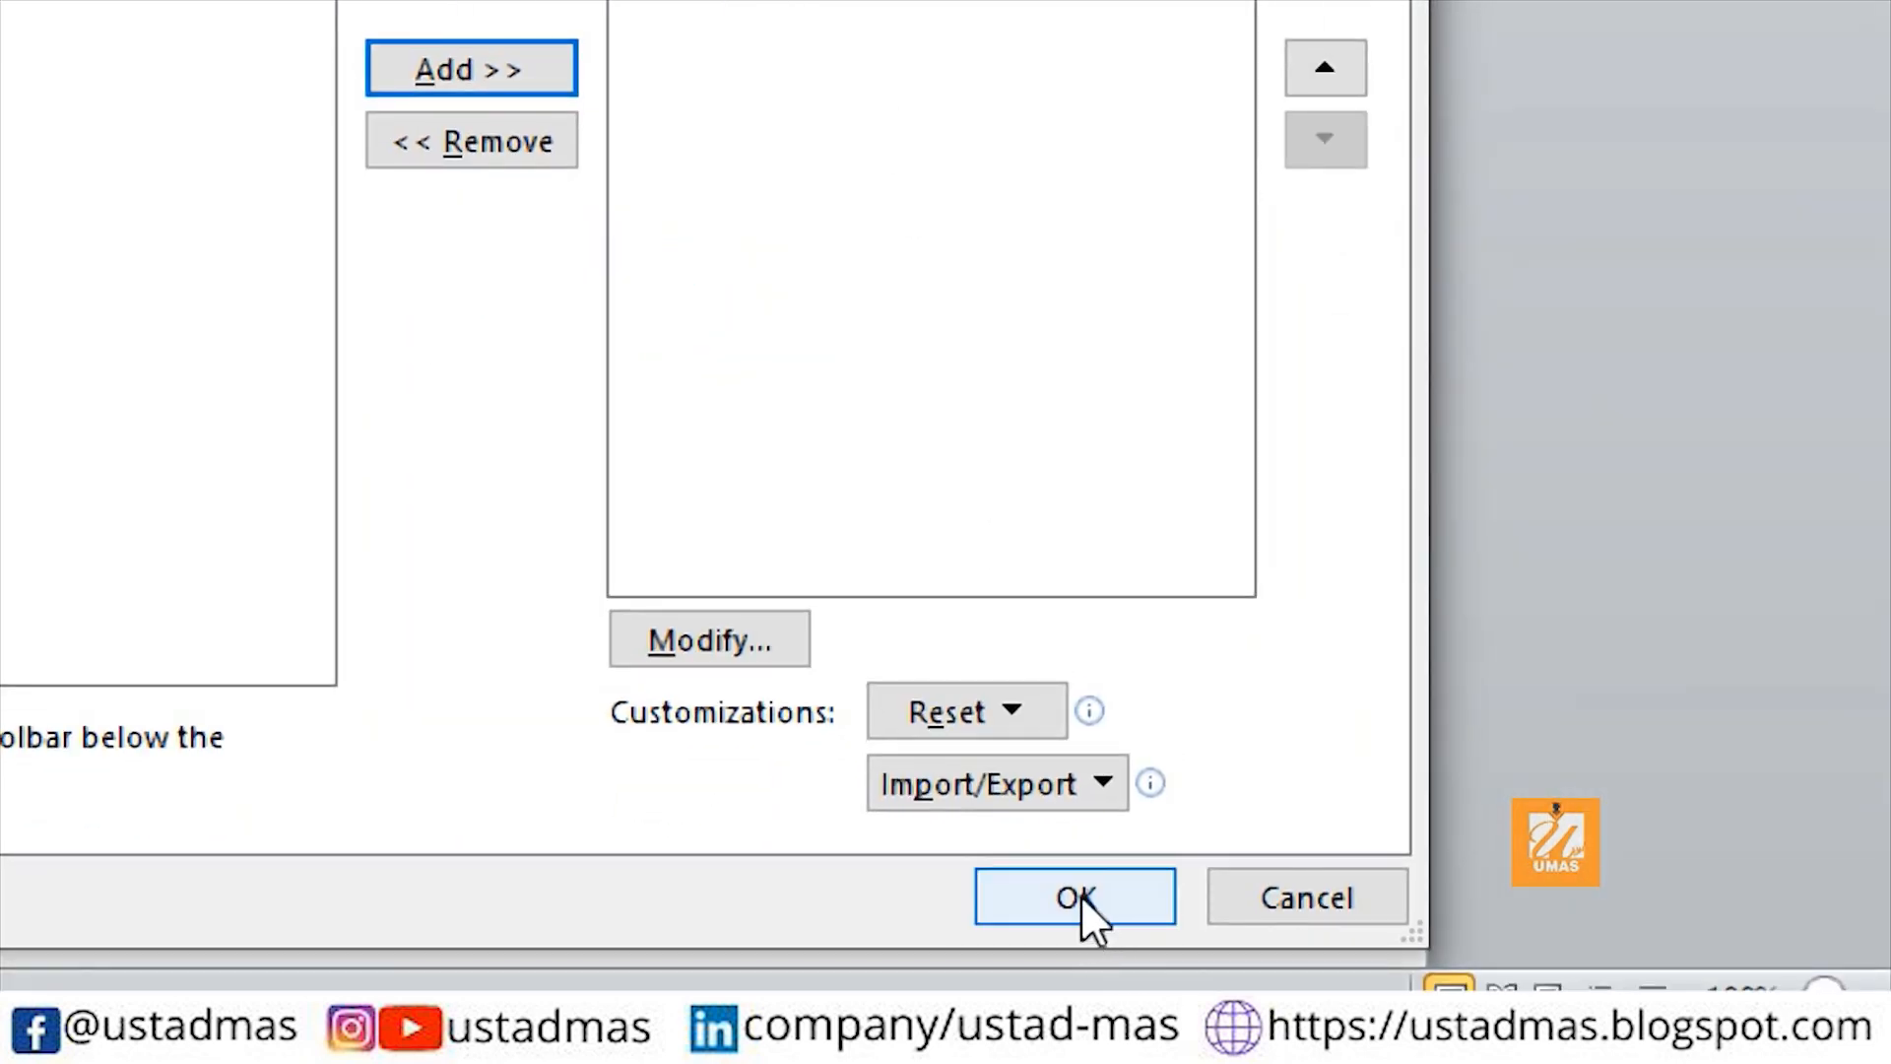
{"action": "left_click", "coordinate": [1080, 894]}
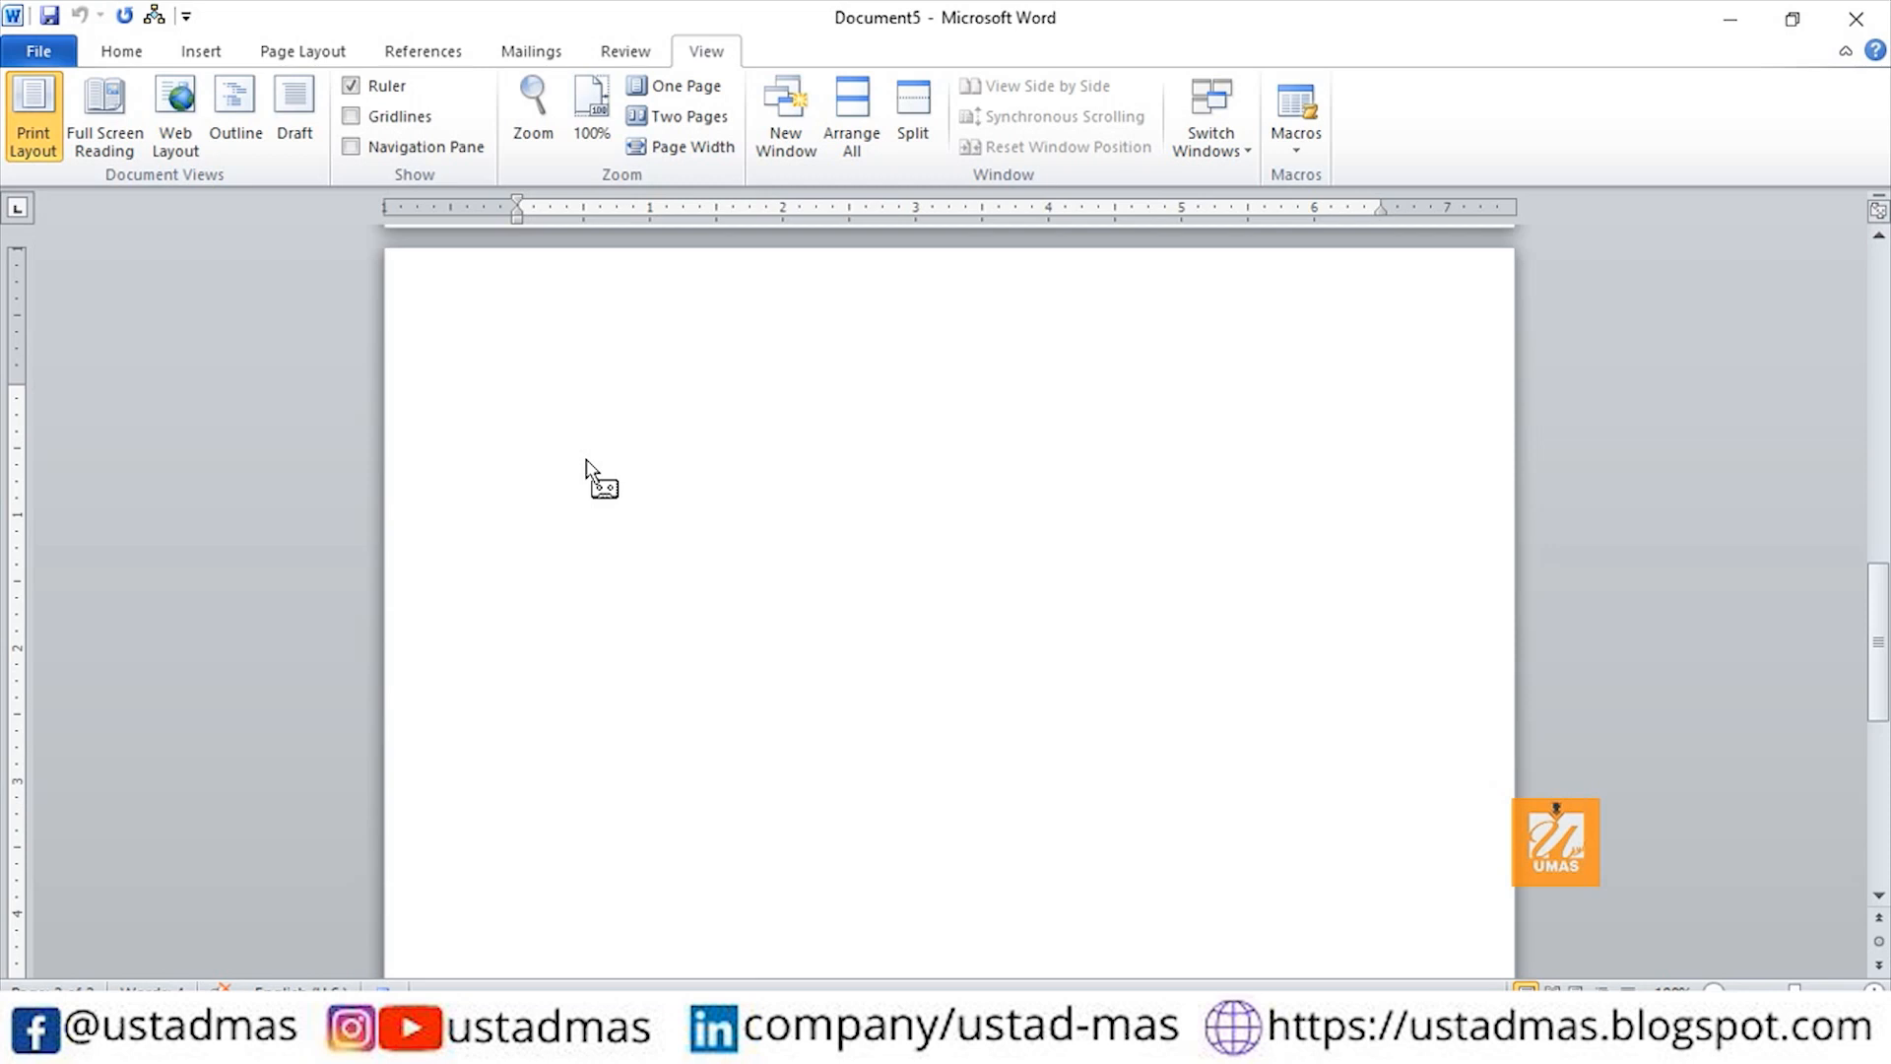
Enter "hi my name is" followed by the presenter's name on the second page while the macro records.
{"action": "type", "text": "hi my name is "}
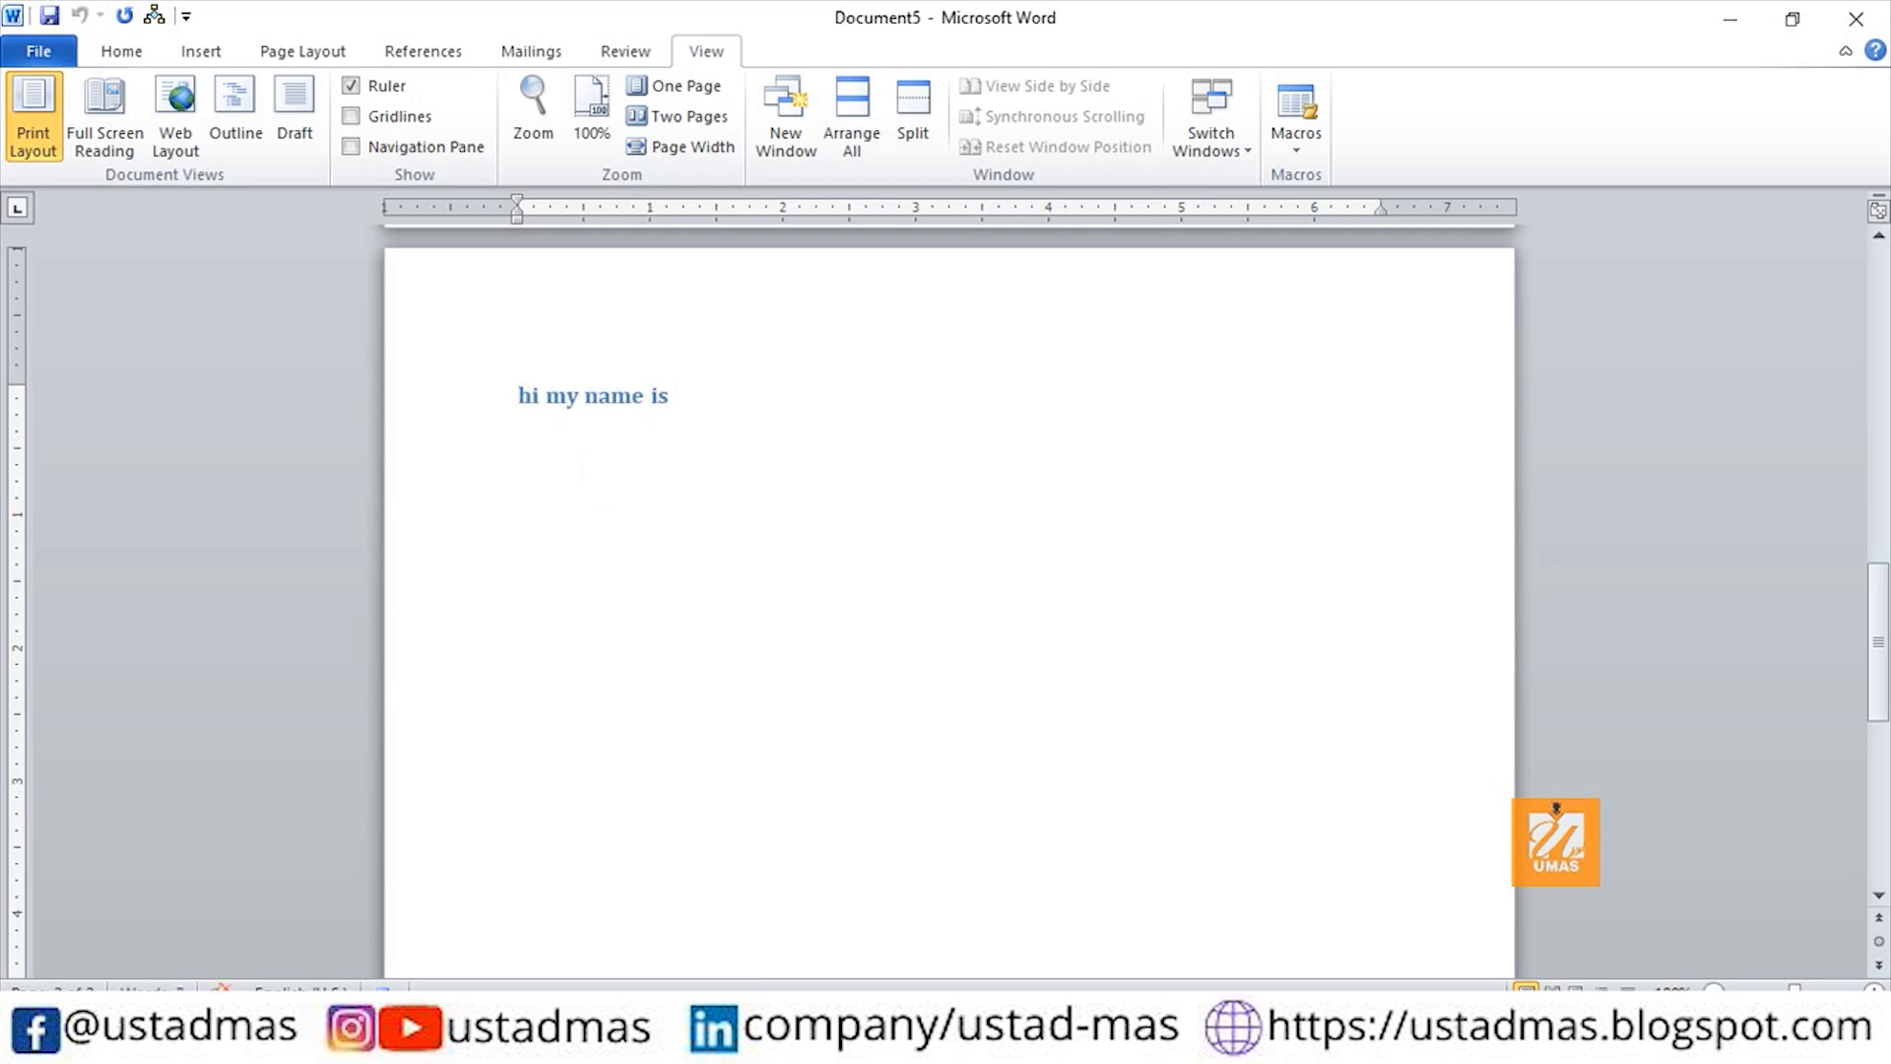
{"action": "type", "text": "ustad MAS"}
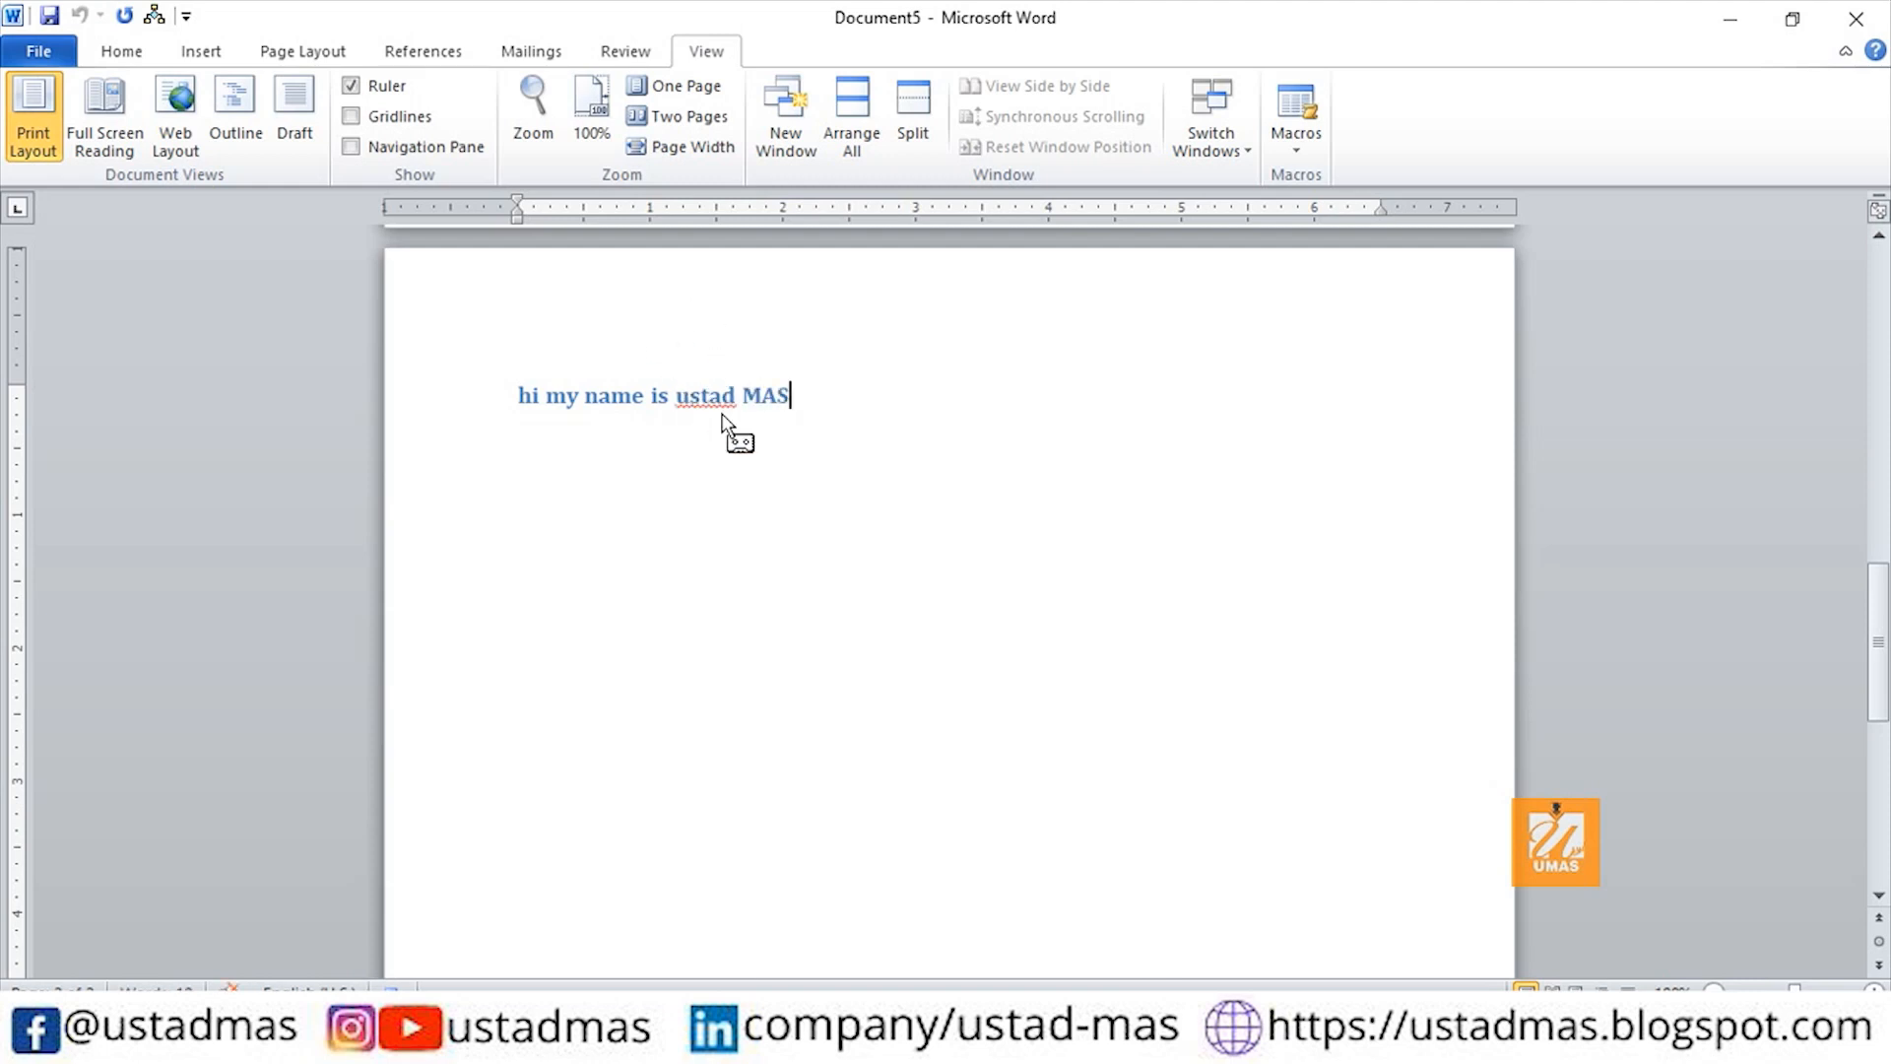
Stop the macro recording and run the macro from its Quick Access Toolbar button in a new blank document.
{"action": "left_click", "coordinate": [1296, 138]}
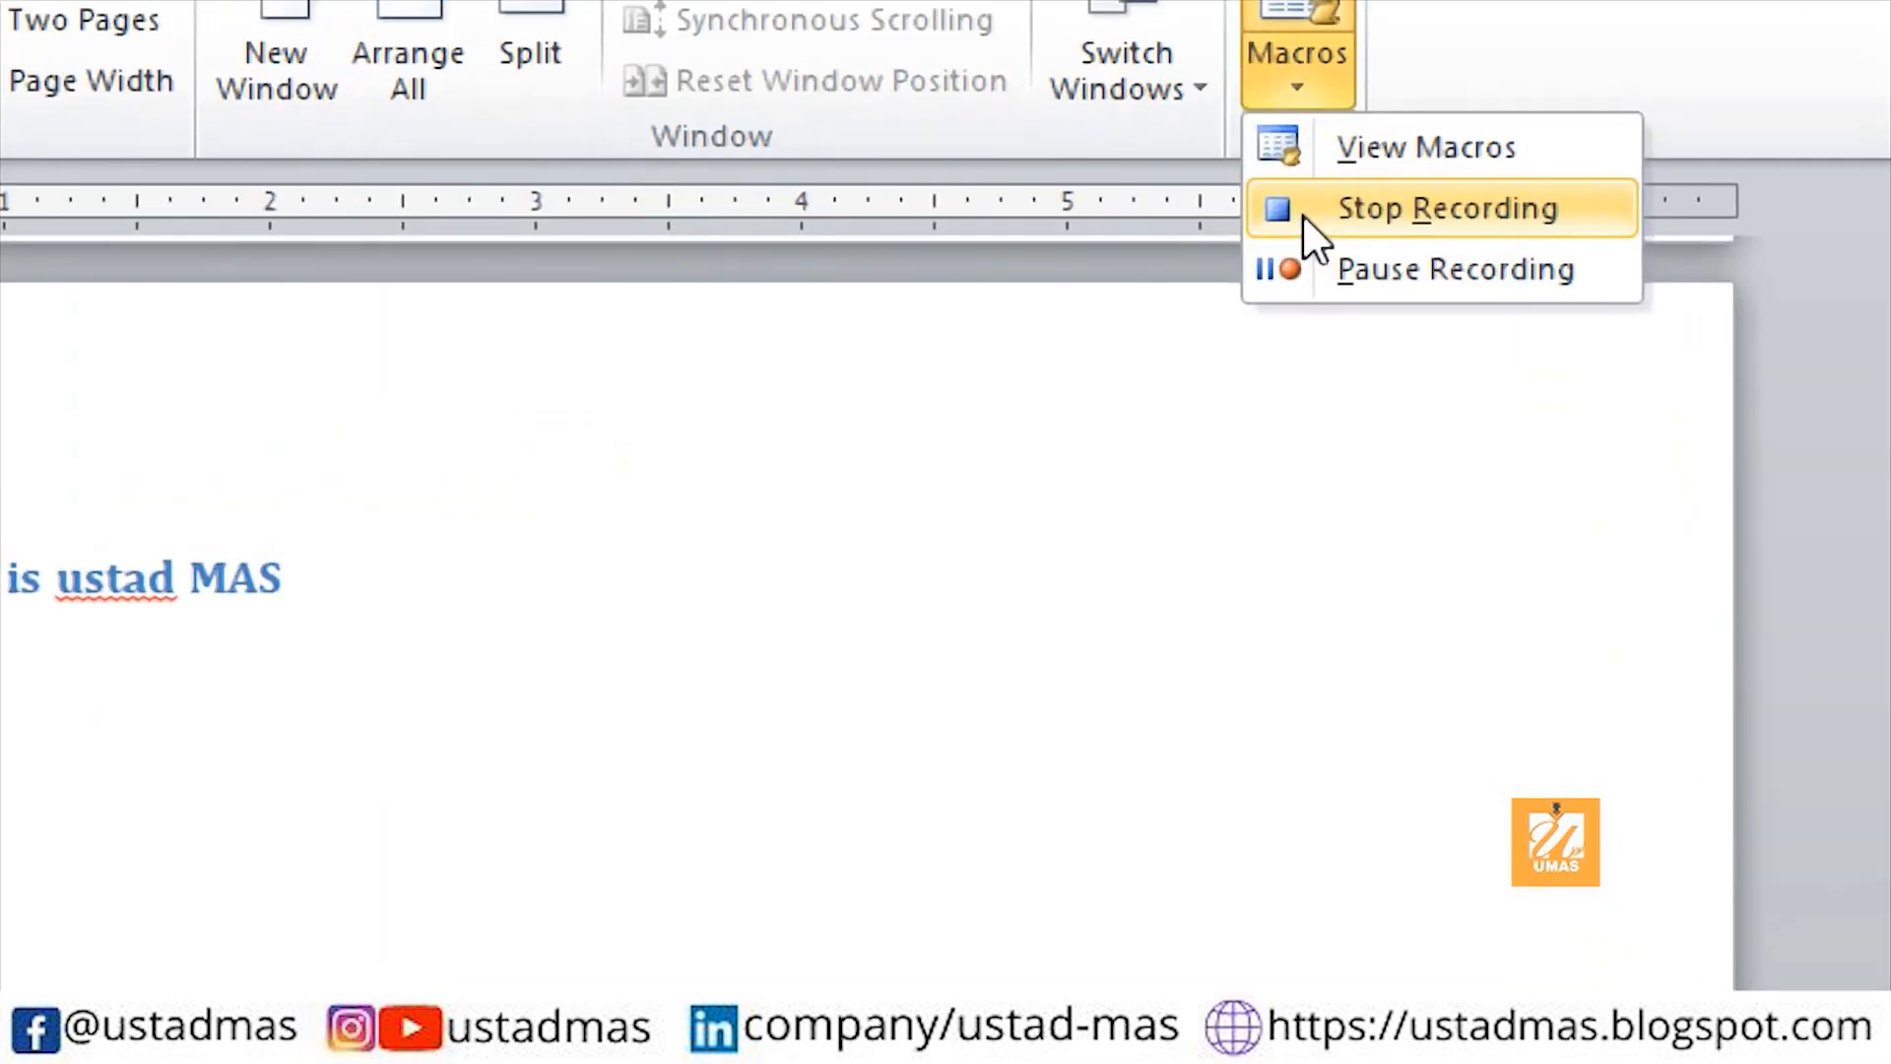
{"action": "left_click", "coordinate": [1306, 218]}
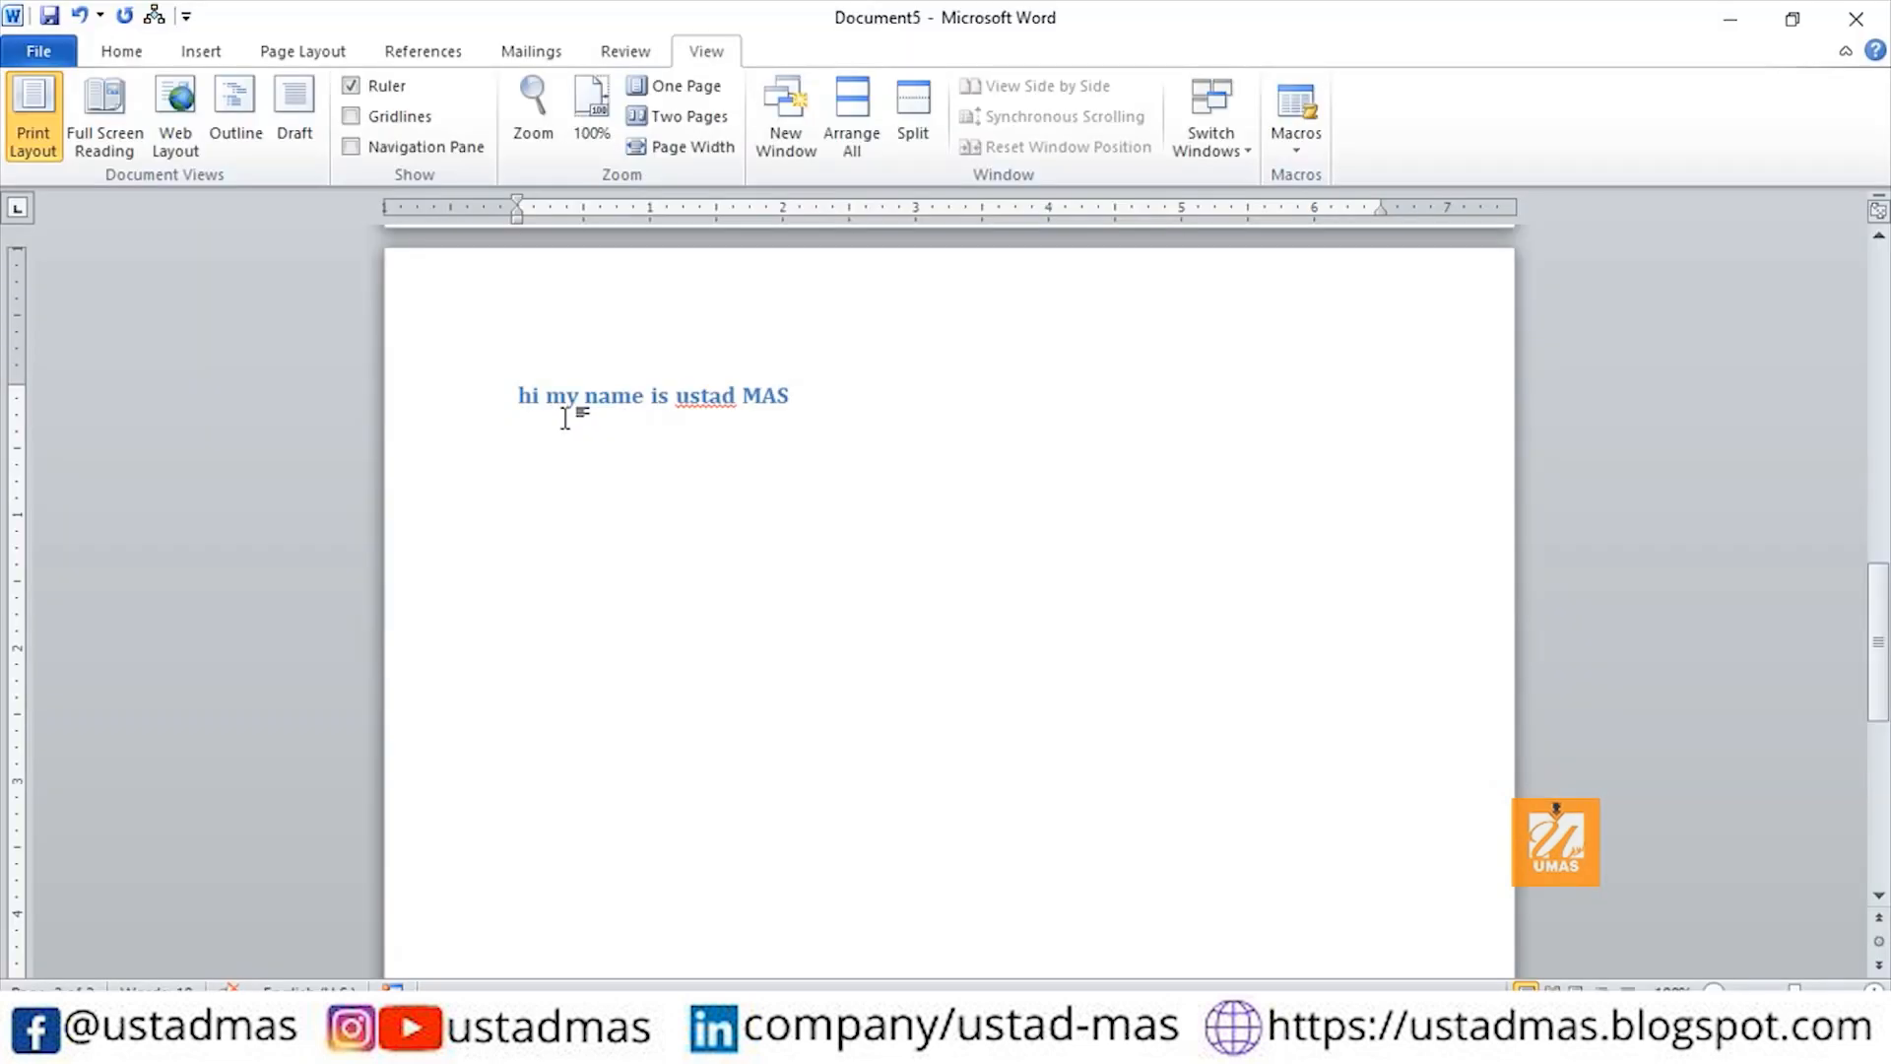
{"action": "key", "text": "ctrl+n"}
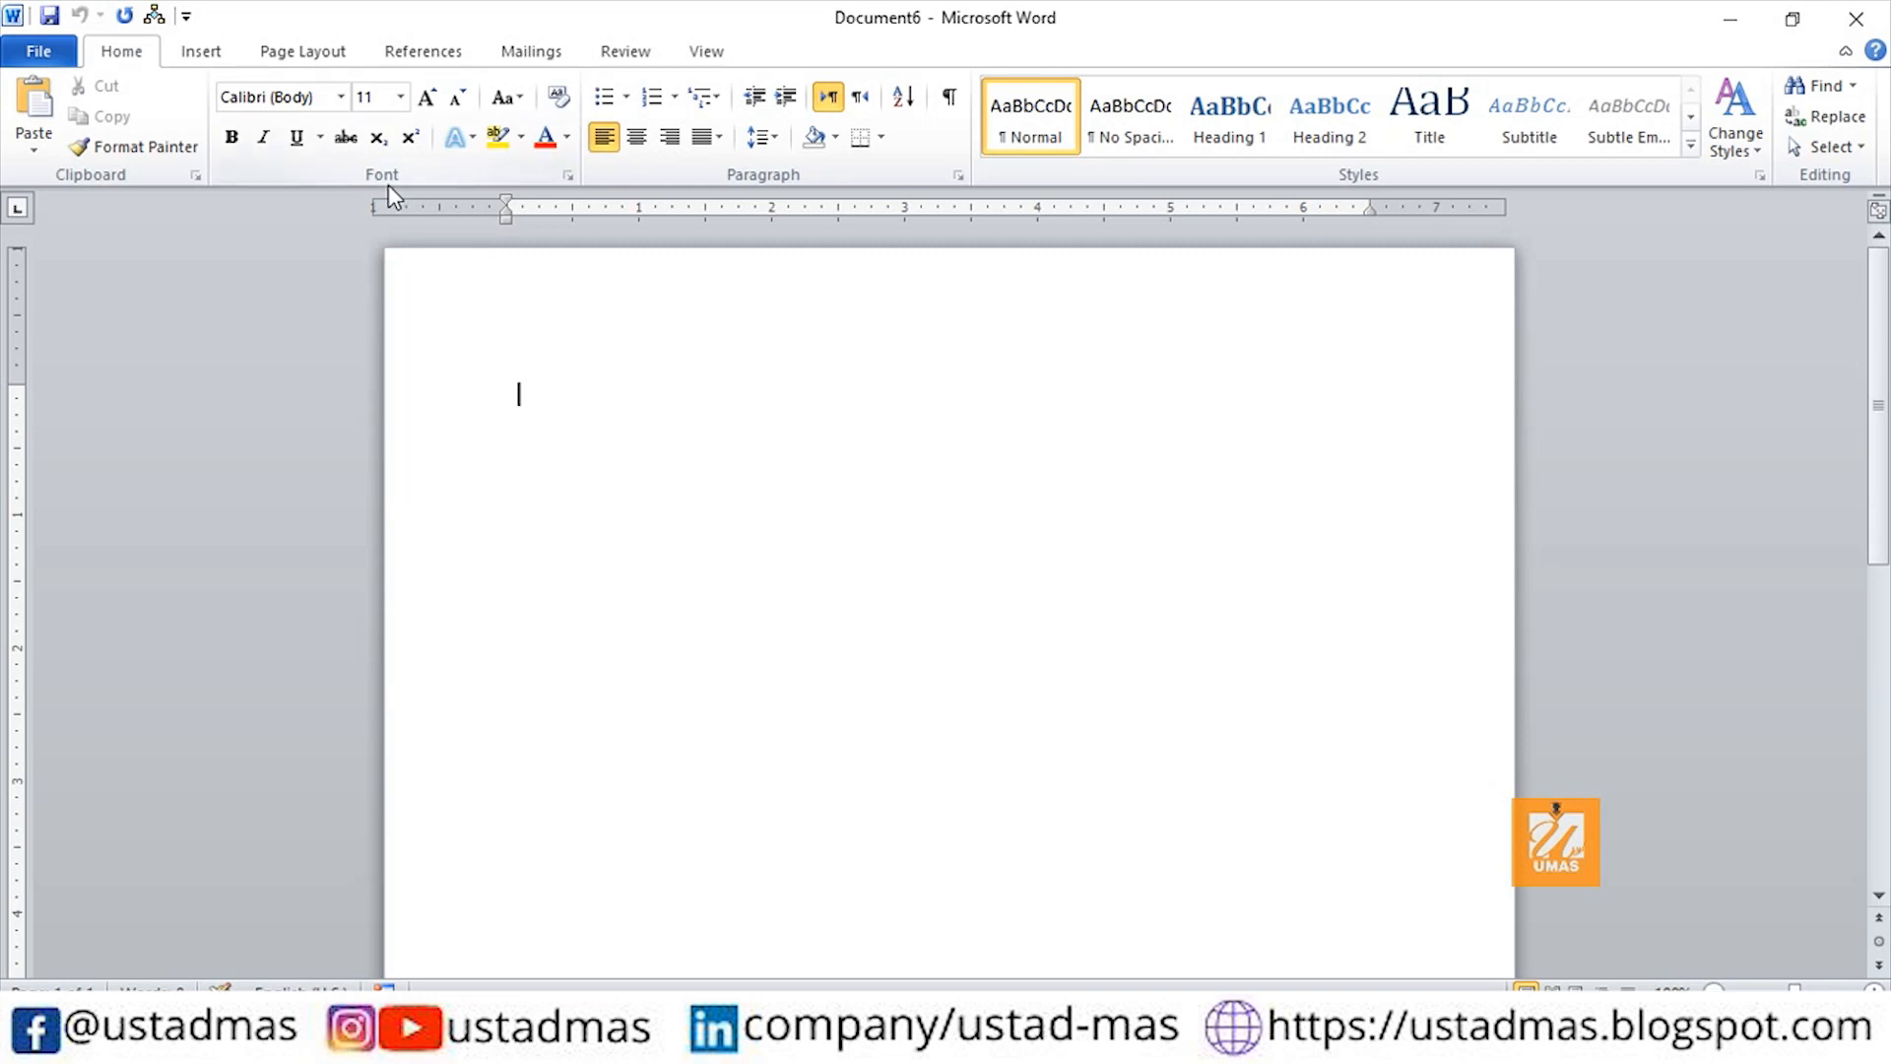
{"action": "left_click", "coordinate": [155, 17]}
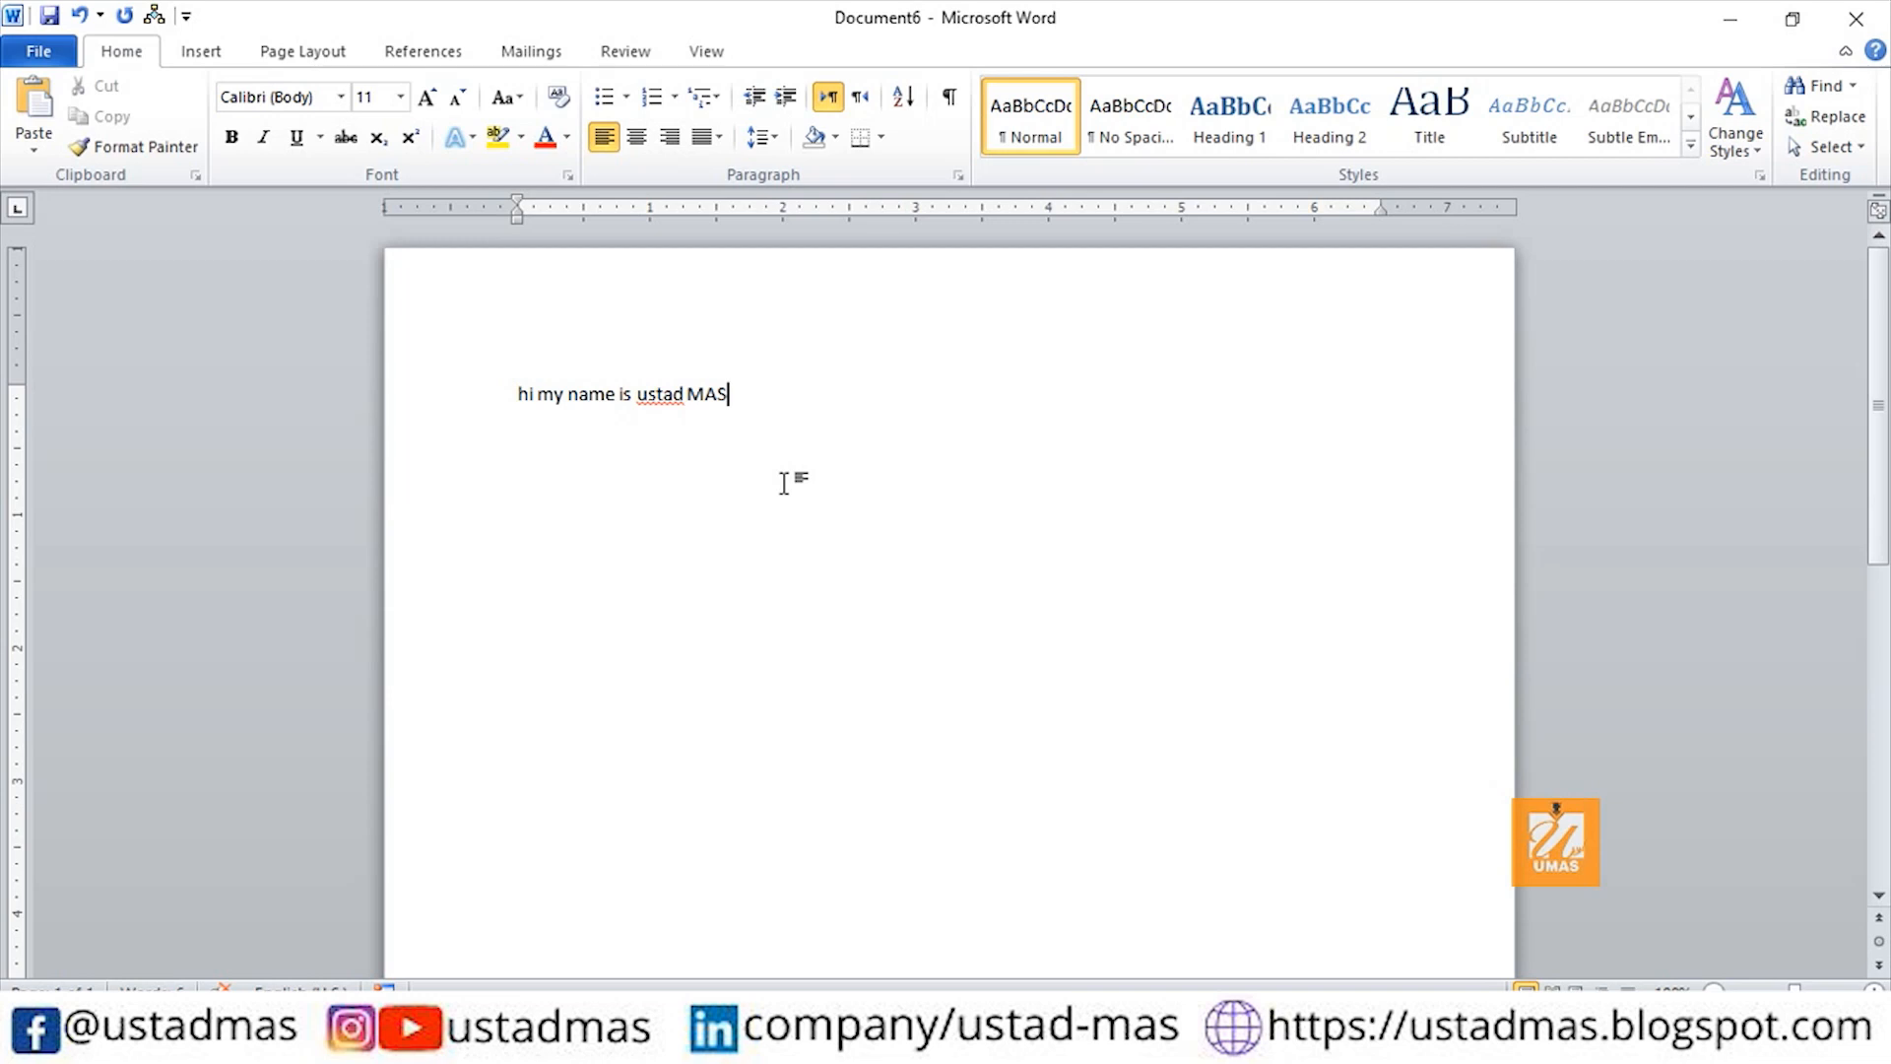
Set up a new macro recording named "ShortKey" in another new blank document.
{"action": "key", "text": "ctrl+n"}
{"action": "left_click", "coordinate": [709, 53]}
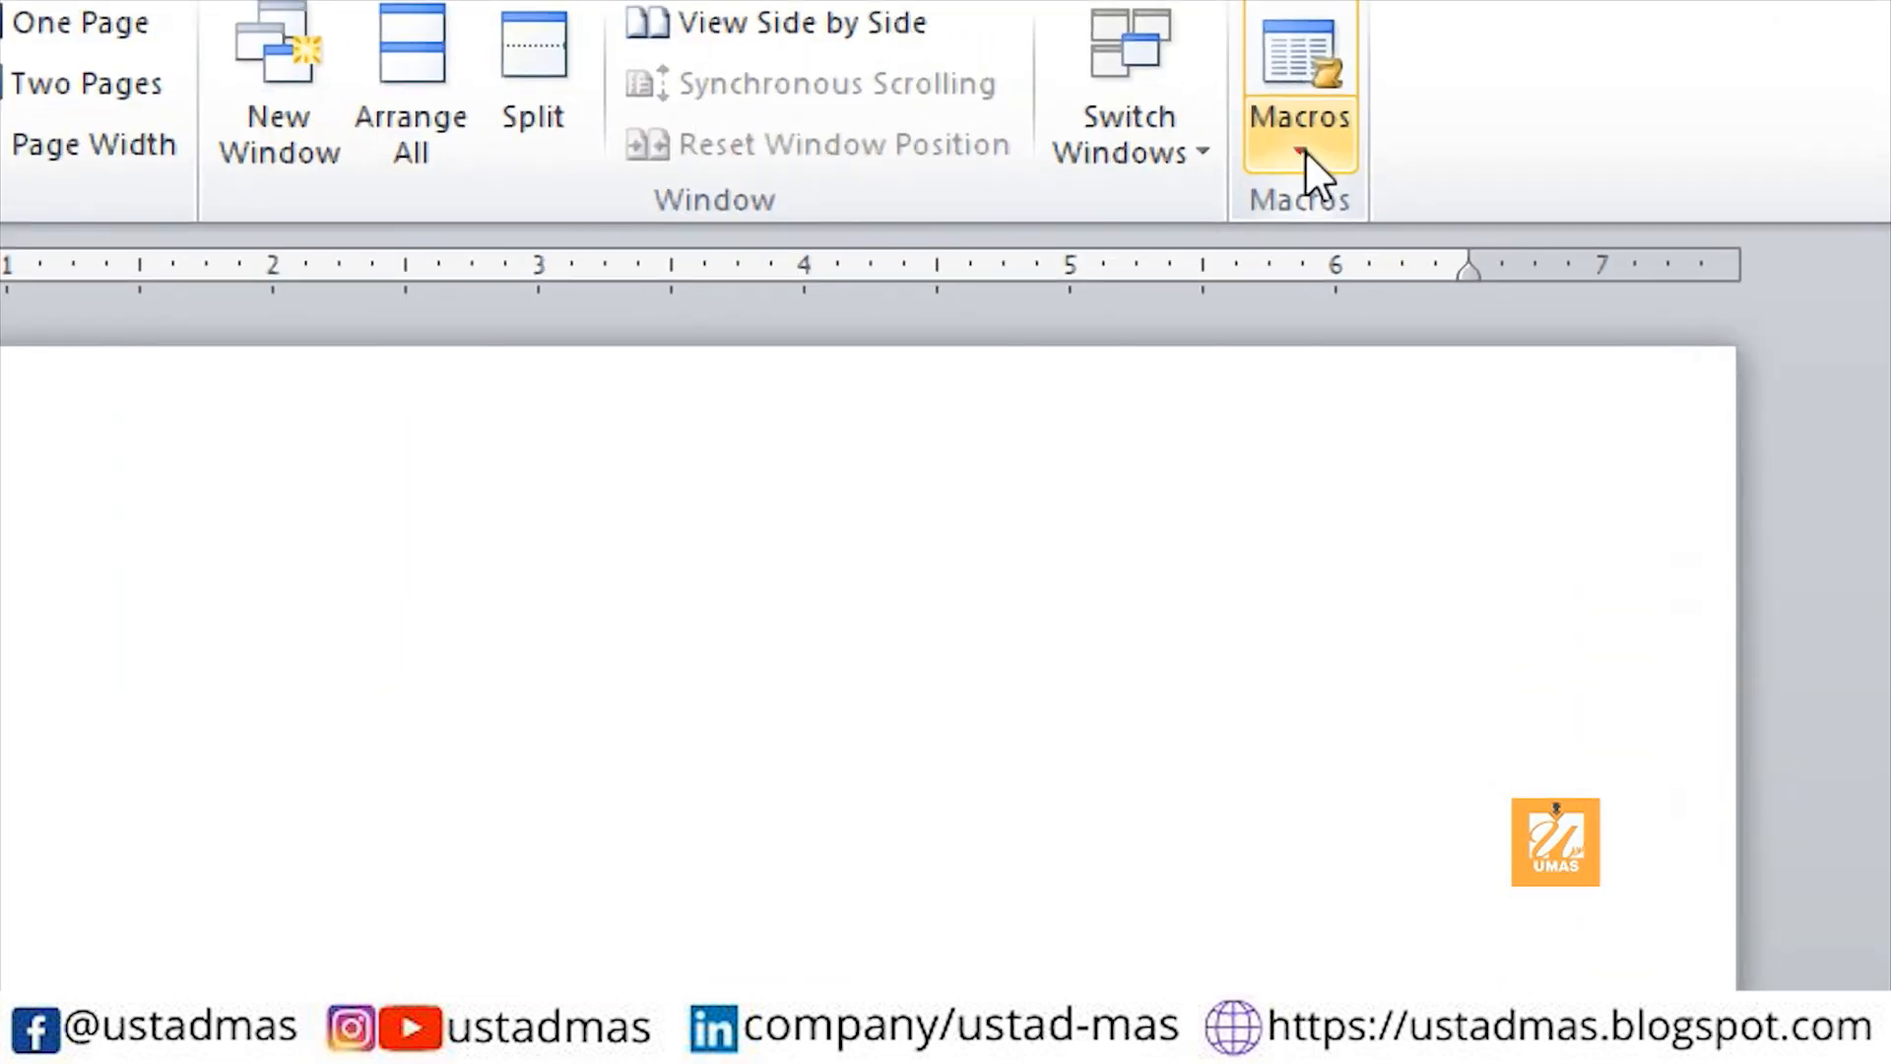
{"action": "left_click", "coordinate": [1300, 150]}
{"action": "left_click", "coordinate": [1371, 276]}
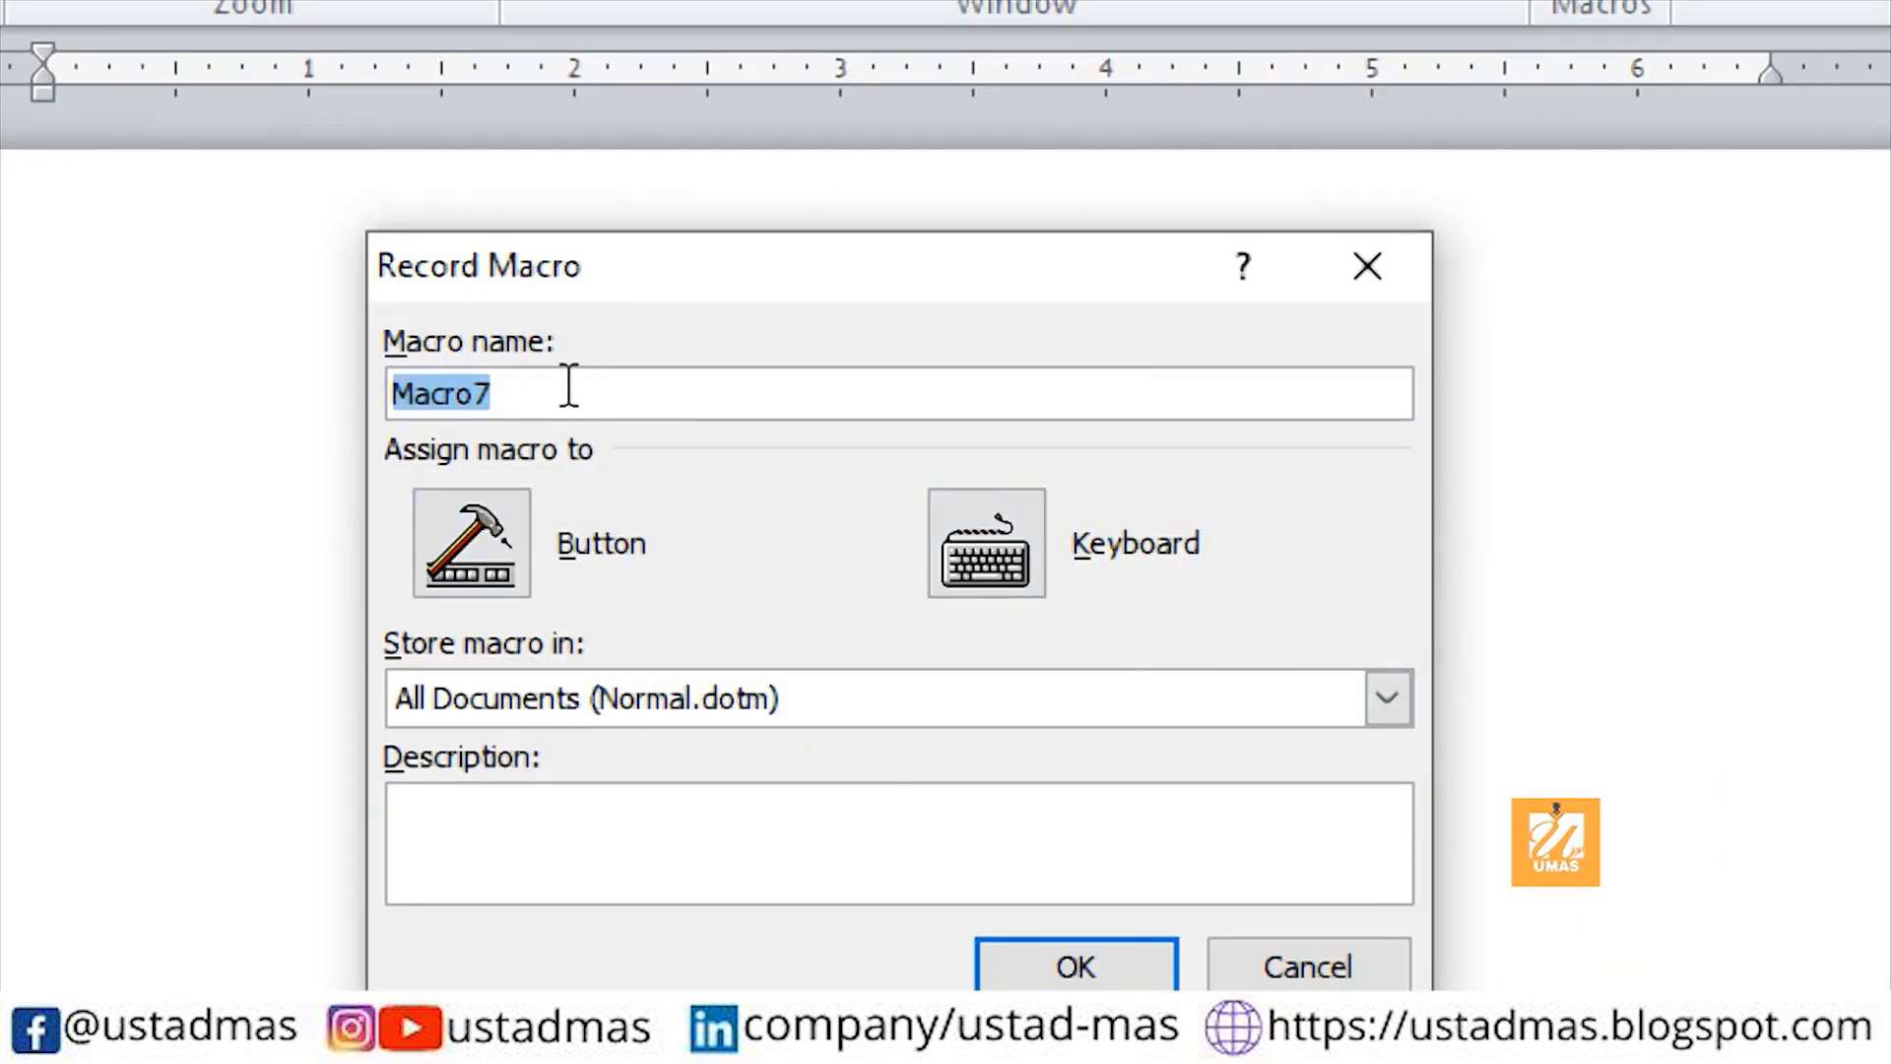
{"action": "left_click", "coordinate": [528, 386]}
{"action": "double_click", "coordinate": [528, 386]}
{"action": "type", "text": "Key"}
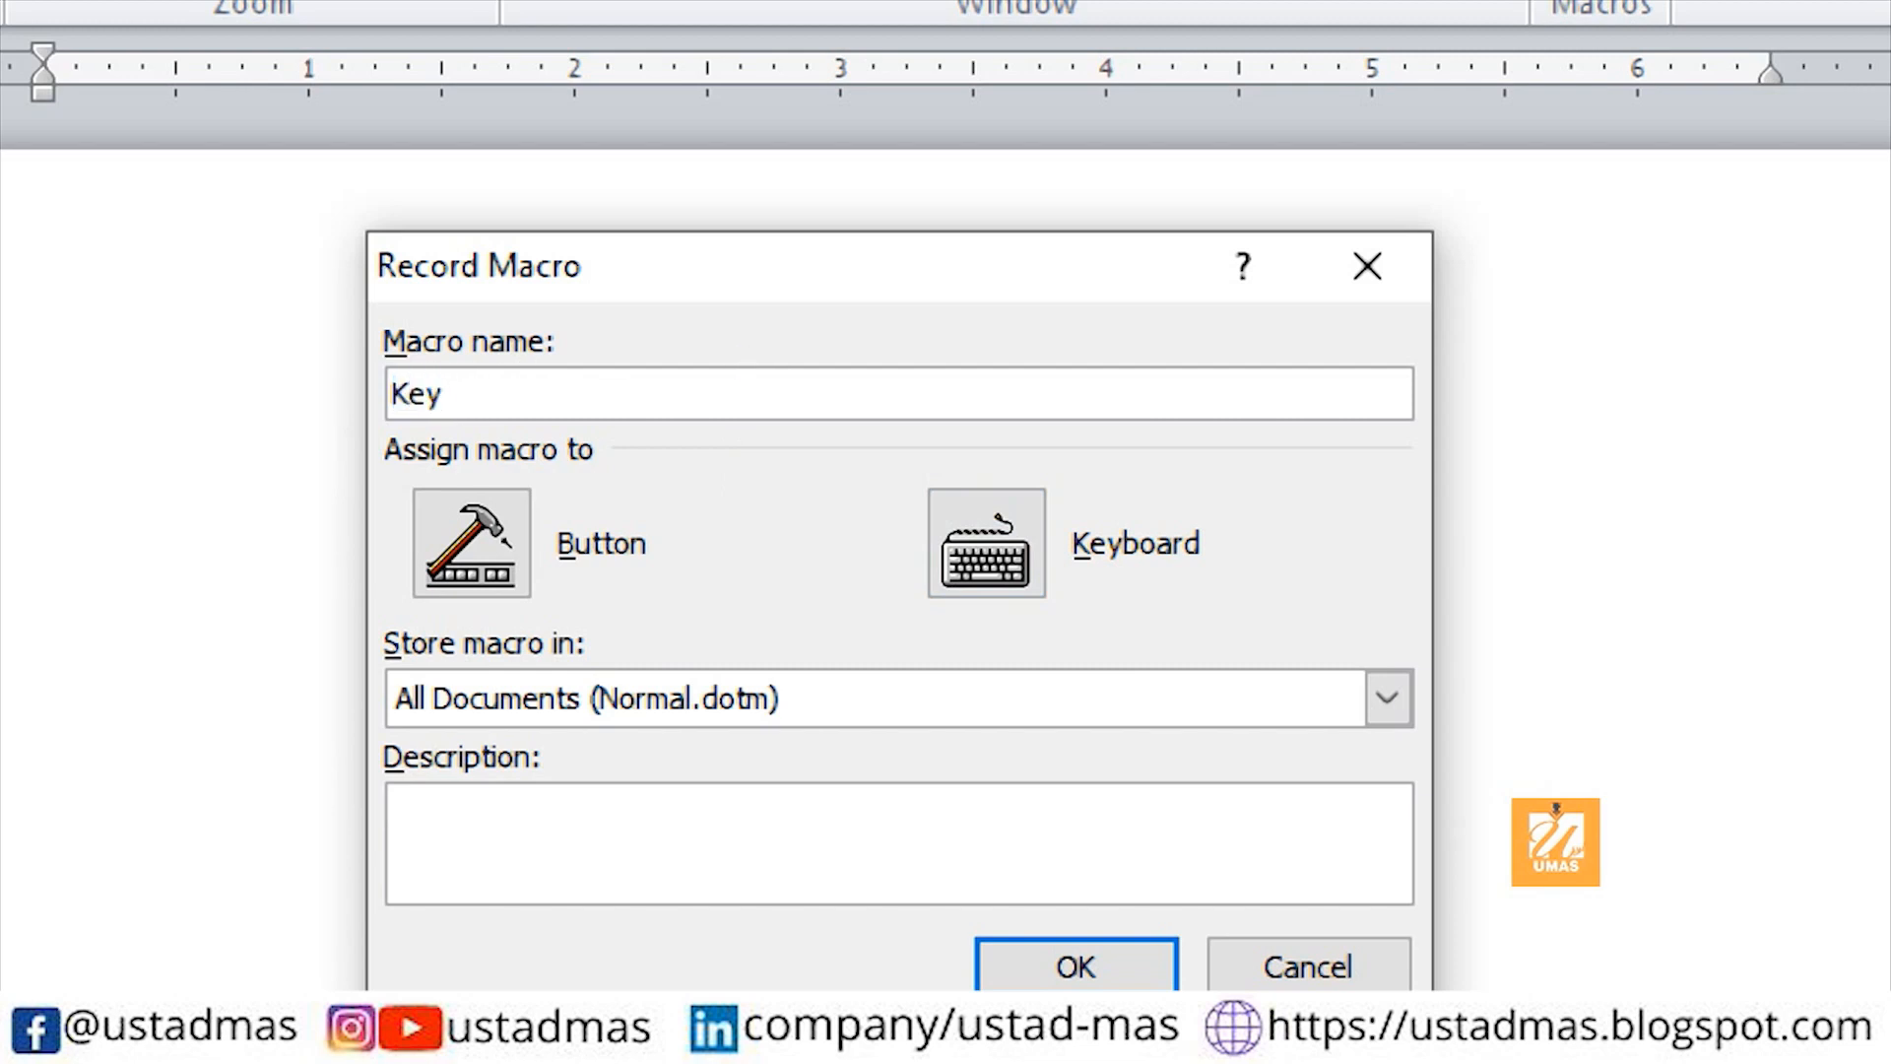
{"action": "key", "text": "Home"}
{"action": "type", "text": "Short"}
{"action": "key", "text": "Right"}
{"action": "key", "text": "Right"}
{"action": "key", "text": "Right"}
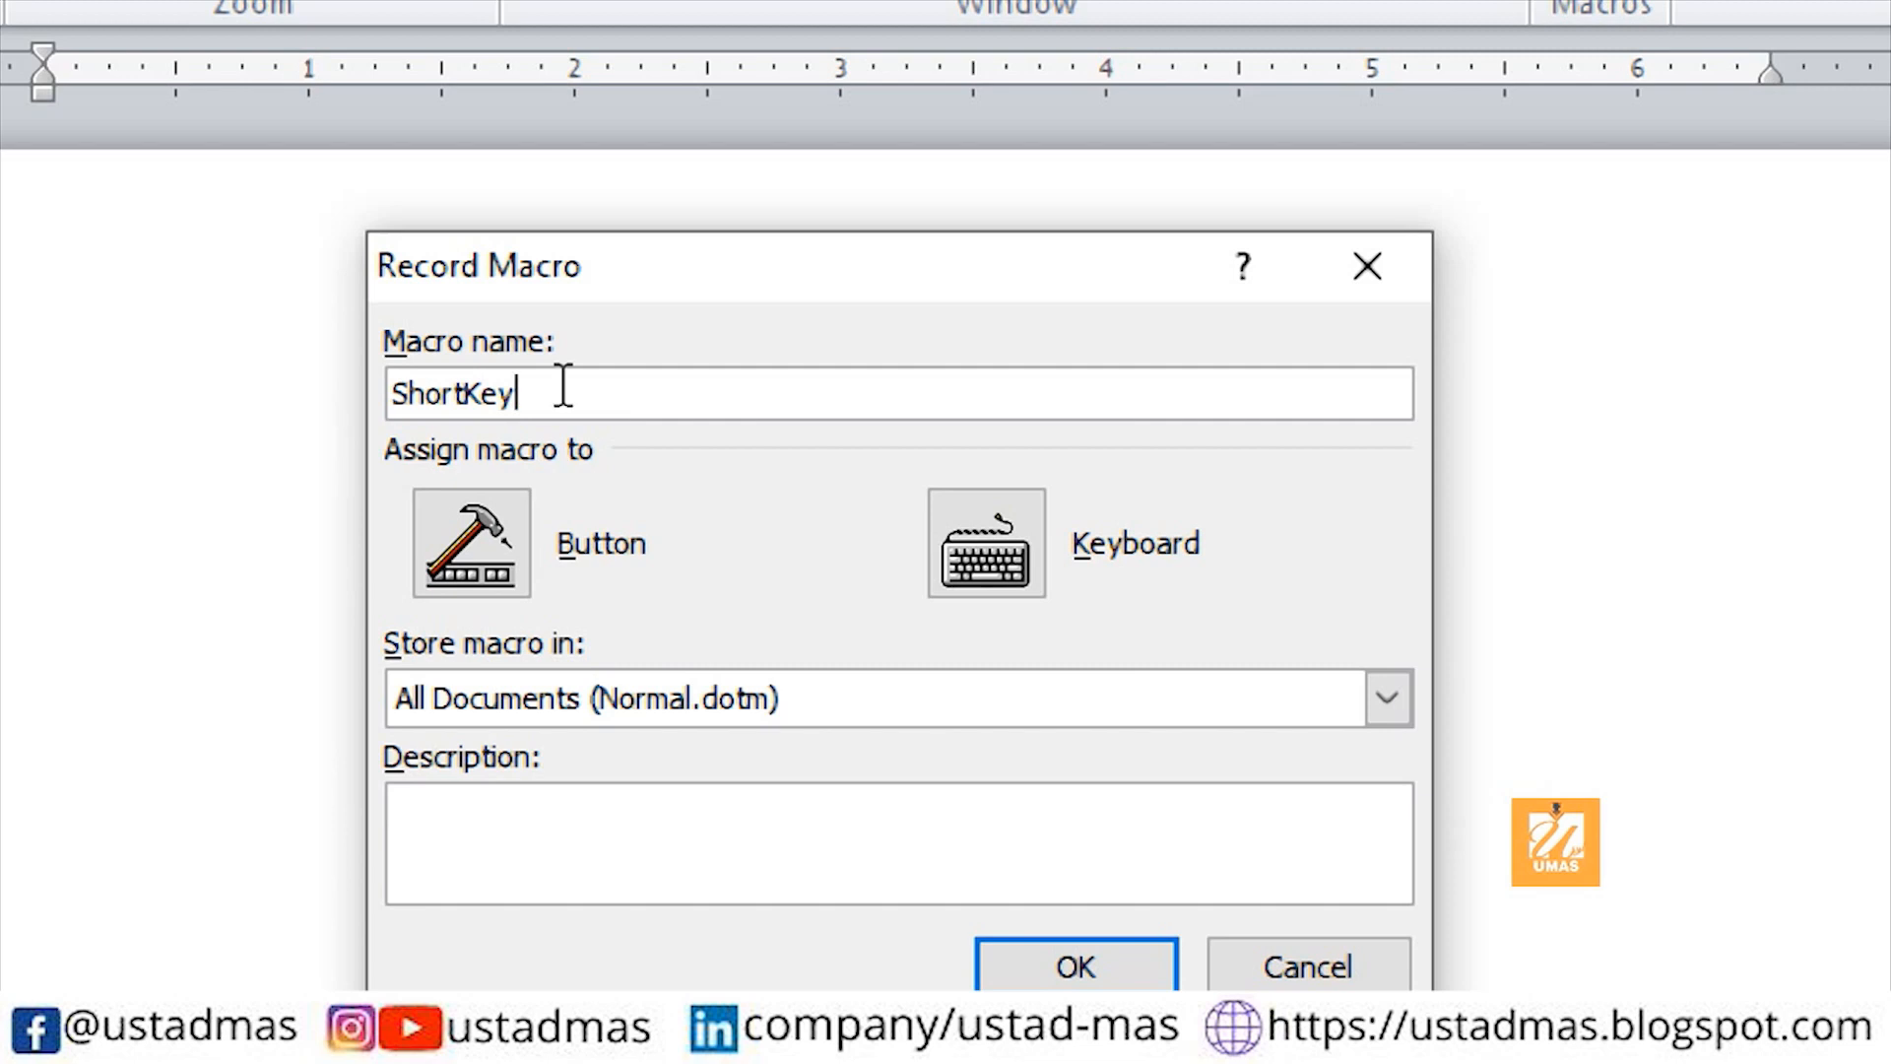
Assign the keyboard shortcut Alt+2 to the ShortKey macro, using the On-Screen Keyboard, and start recording.
{"action": "left_click", "coordinate": [975, 559]}
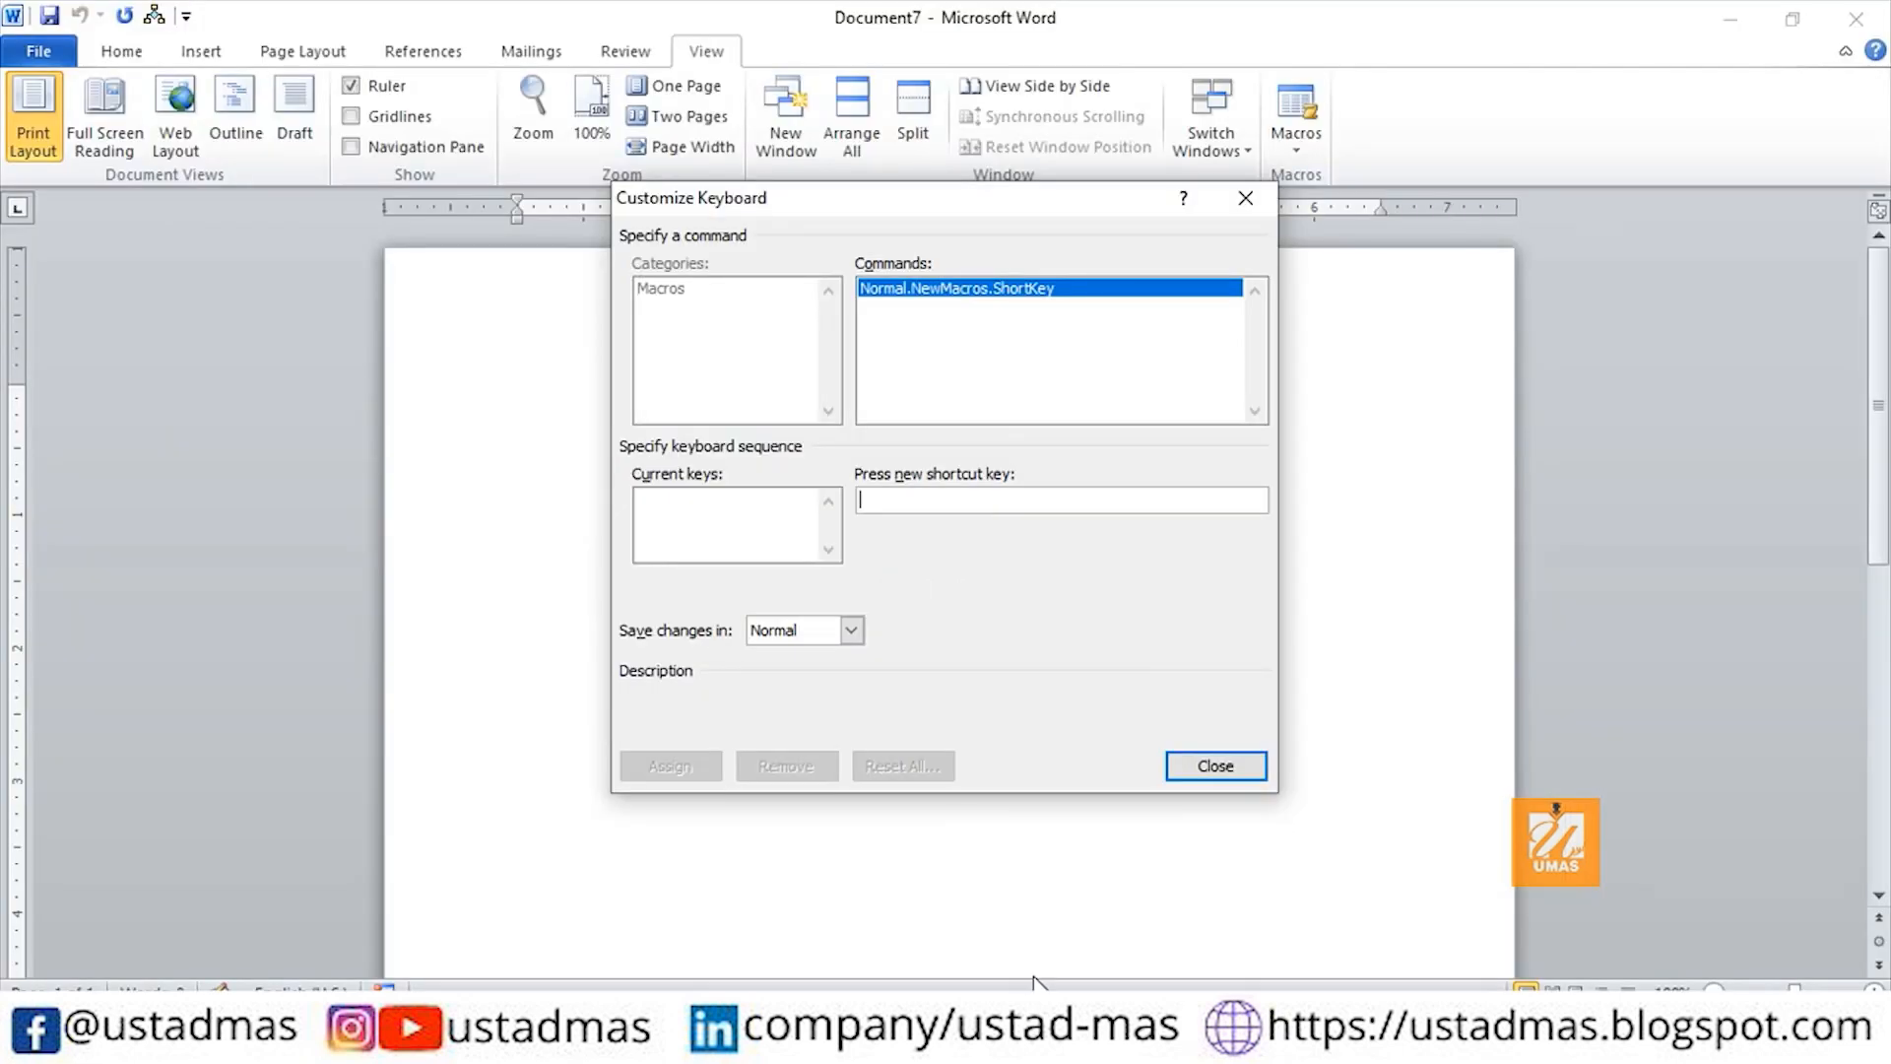
{"action": "left_click", "coordinate": [1044, 1034]}
{"action": "left_click_drag", "start_coordinate": [1035, 606], "coordinate": [1079, 575]}
{"action": "left_click", "coordinate": [1064, 499]}
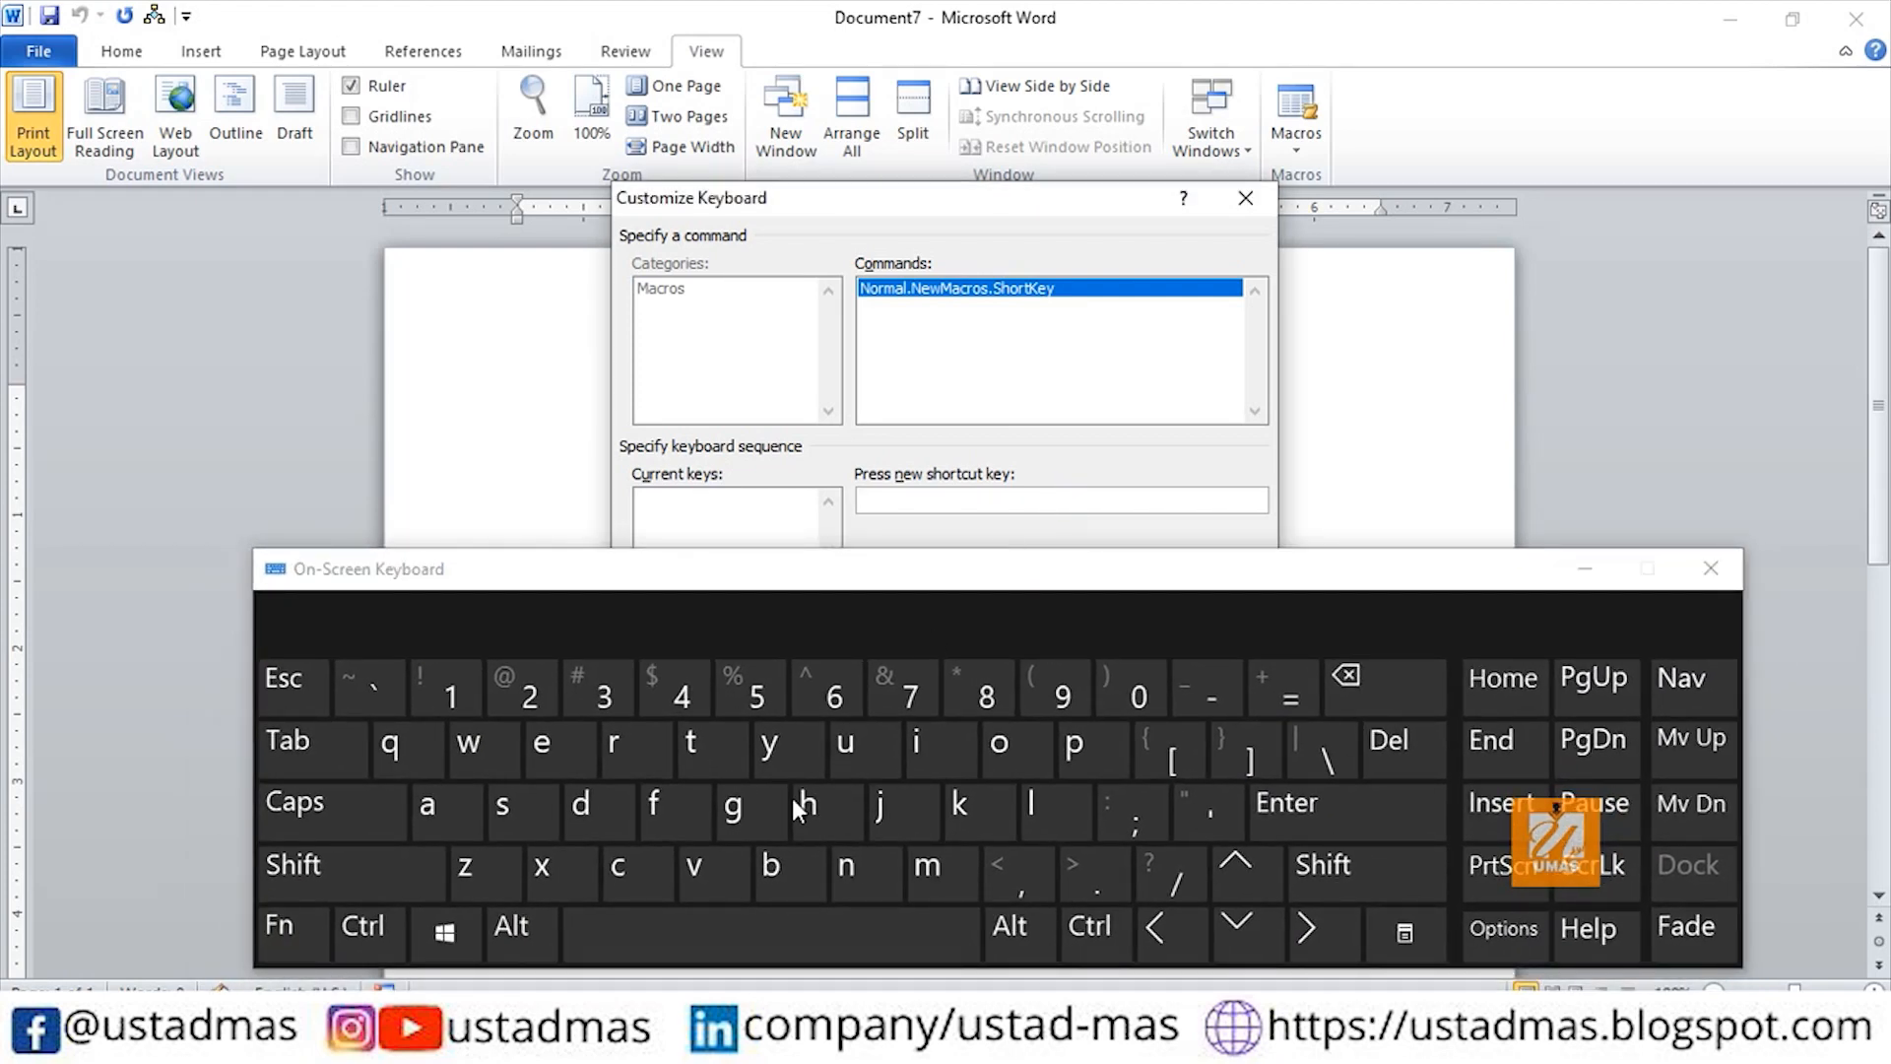
{"action": "left_click", "coordinate": [517, 931]}
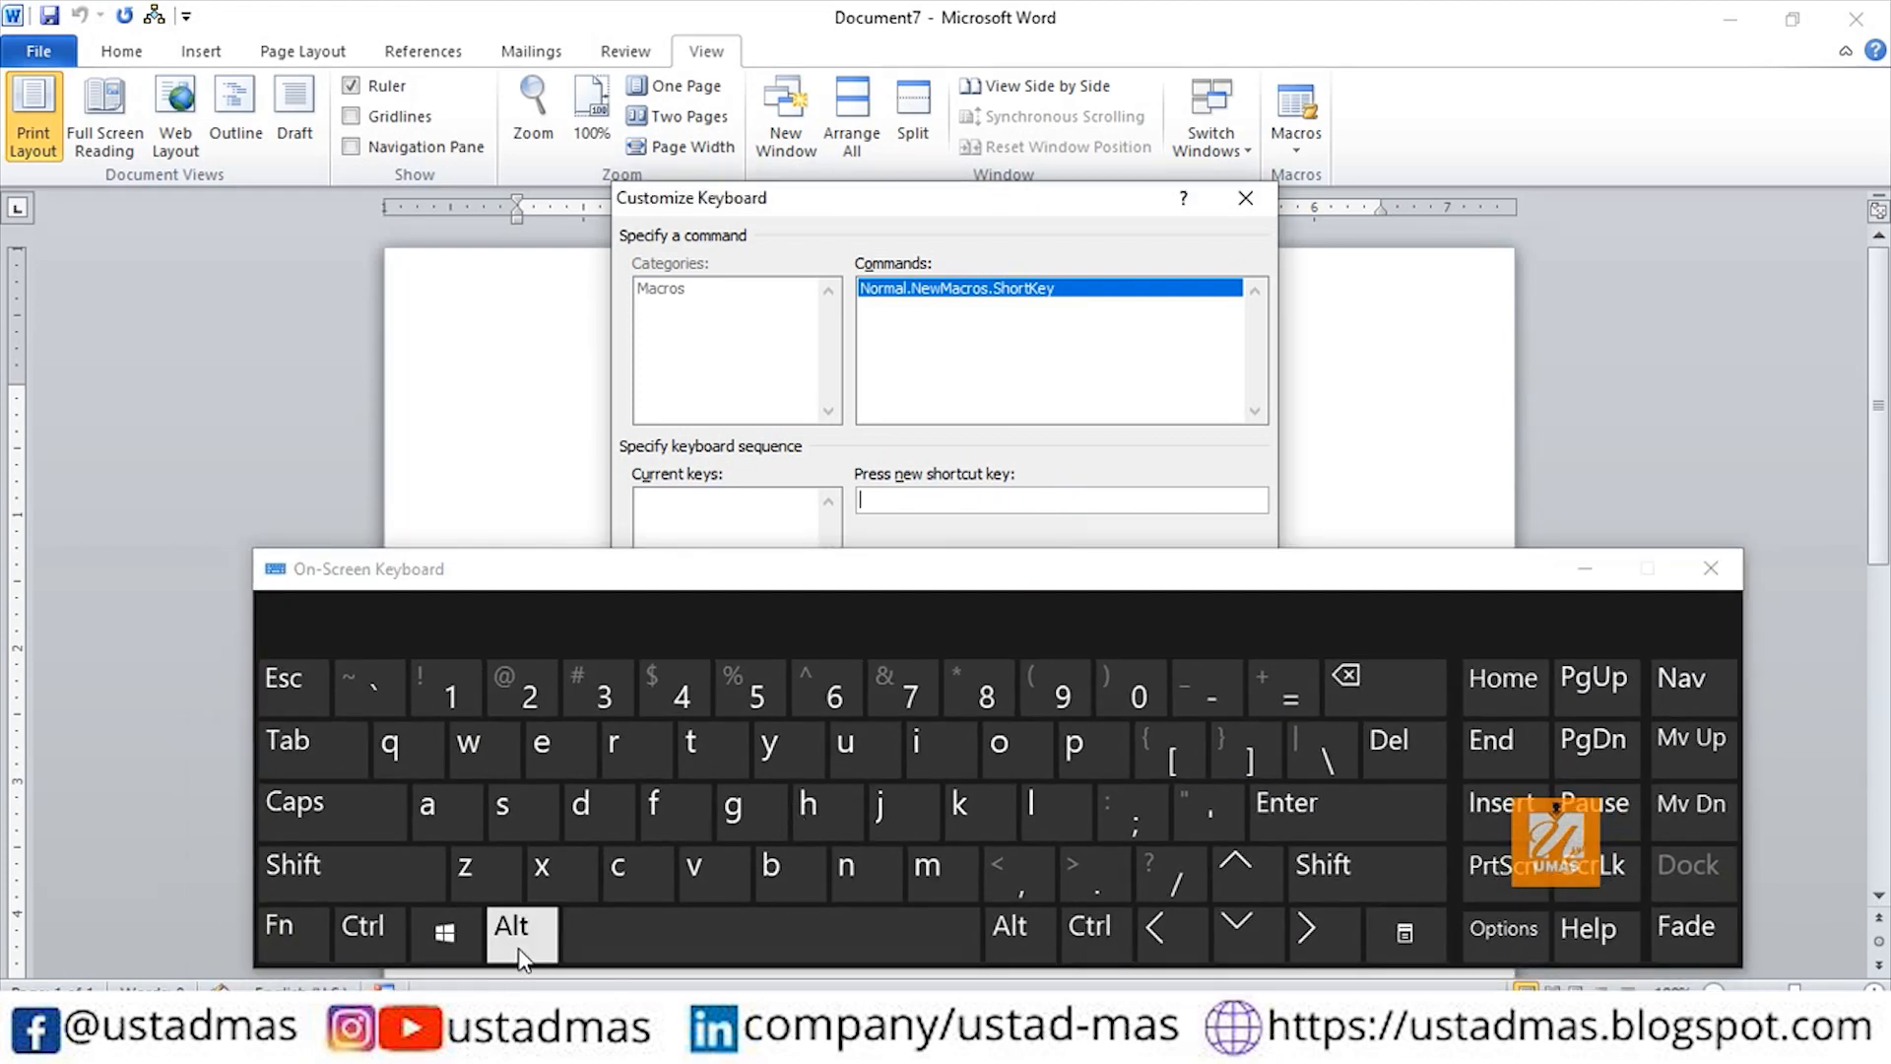
{"action": "left_click", "coordinate": [532, 700]}
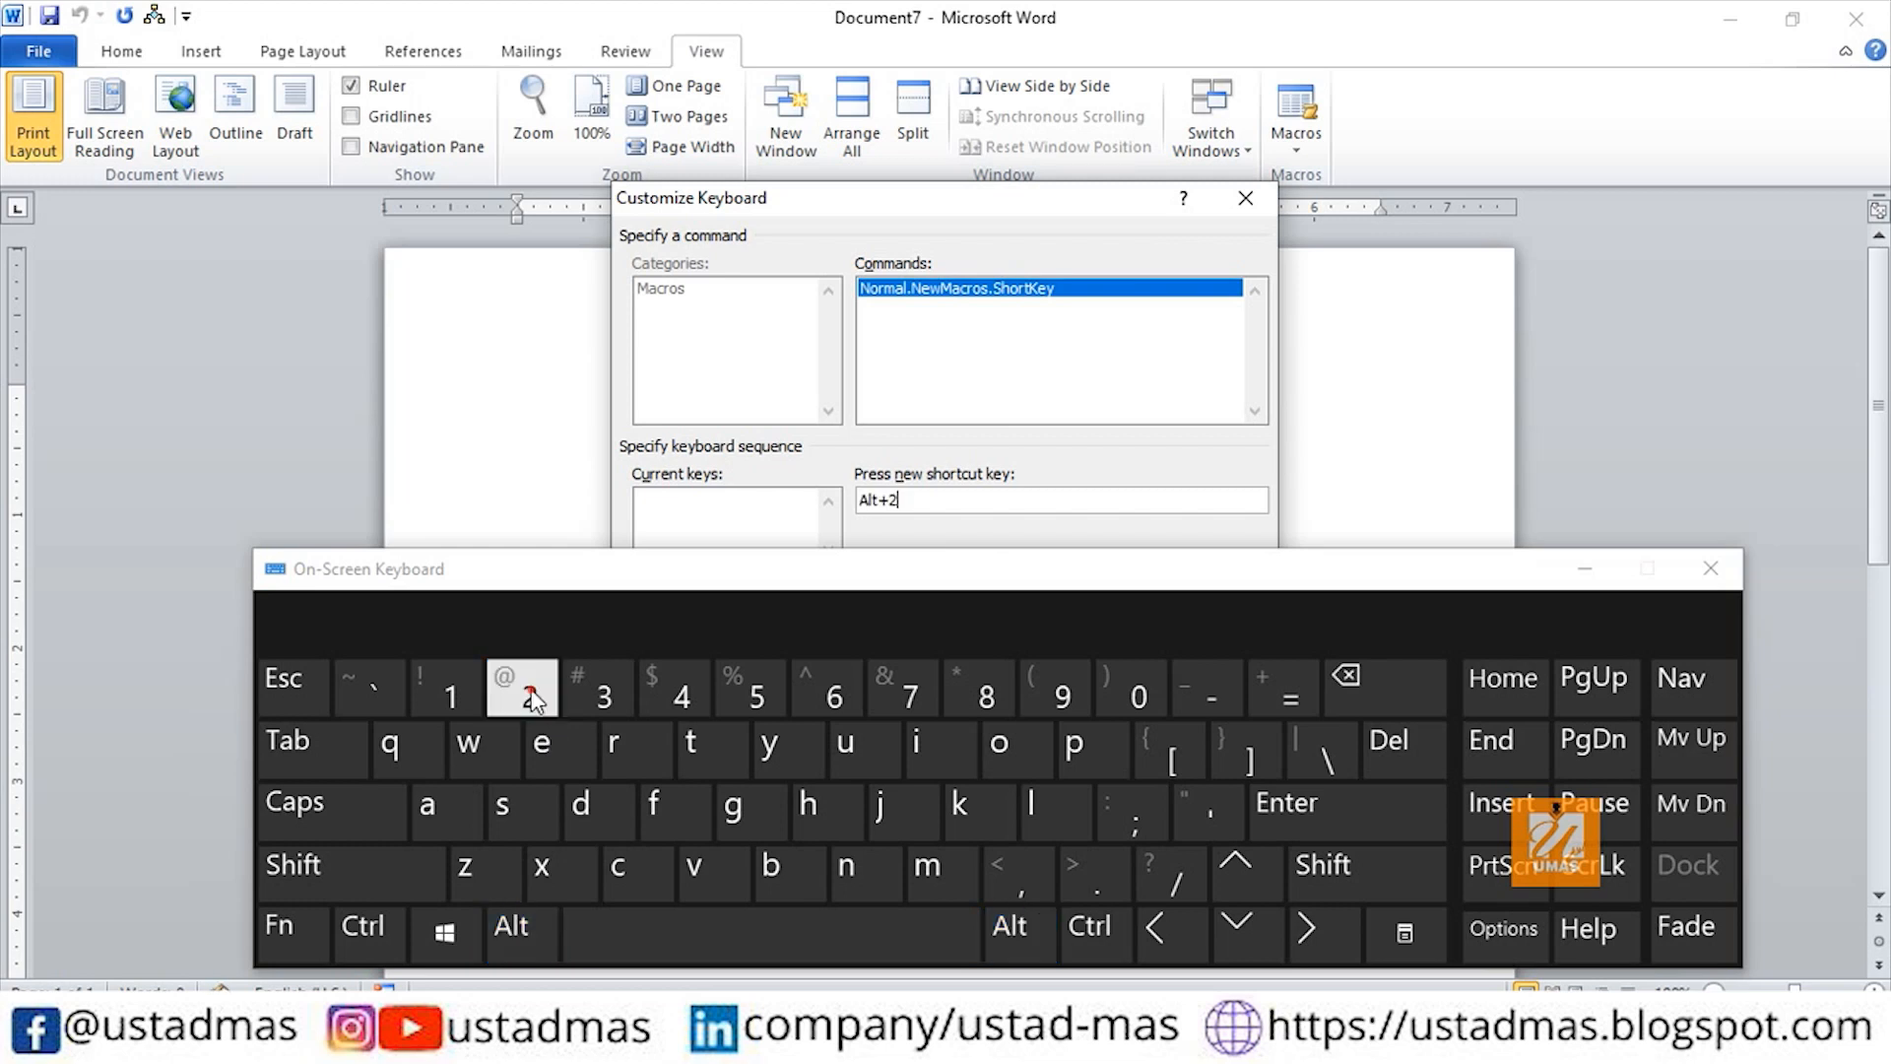
{"action": "left_click", "coordinate": [1586, 569]}
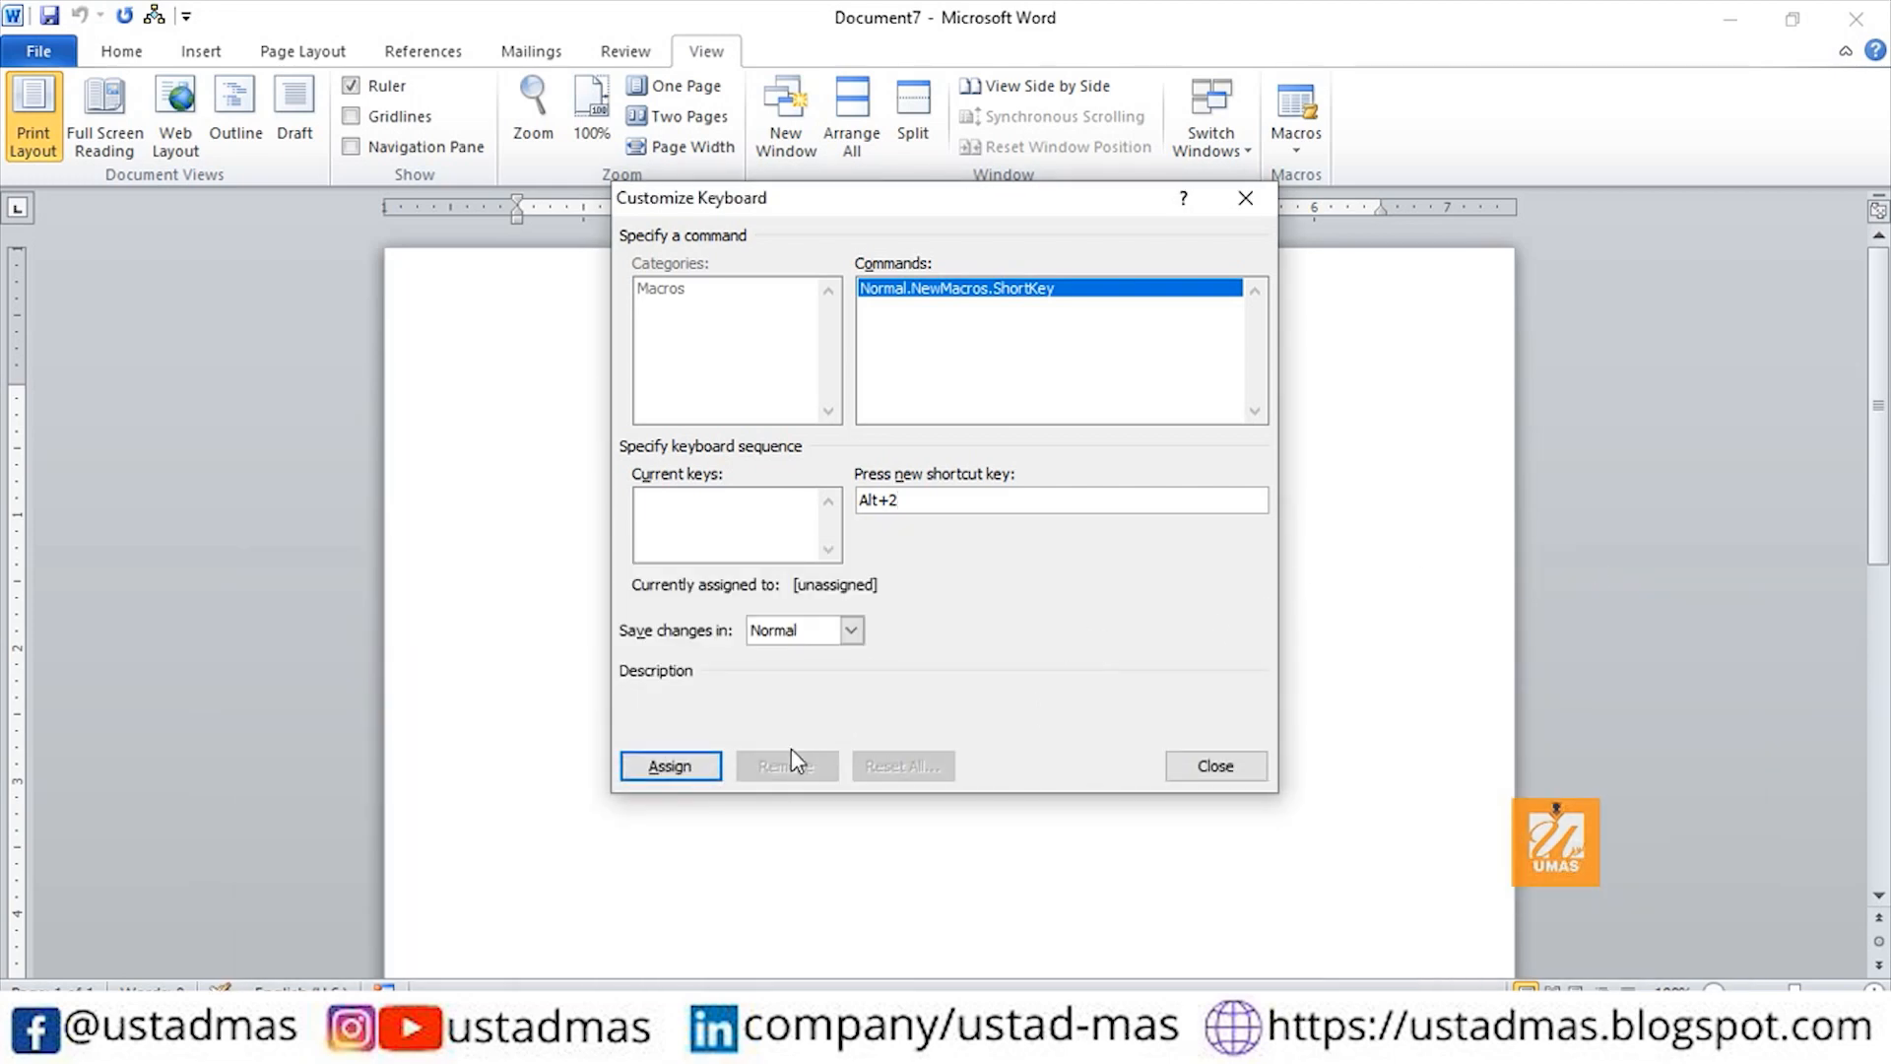
{"action": "left_click", "coordinate": [685, 767]}
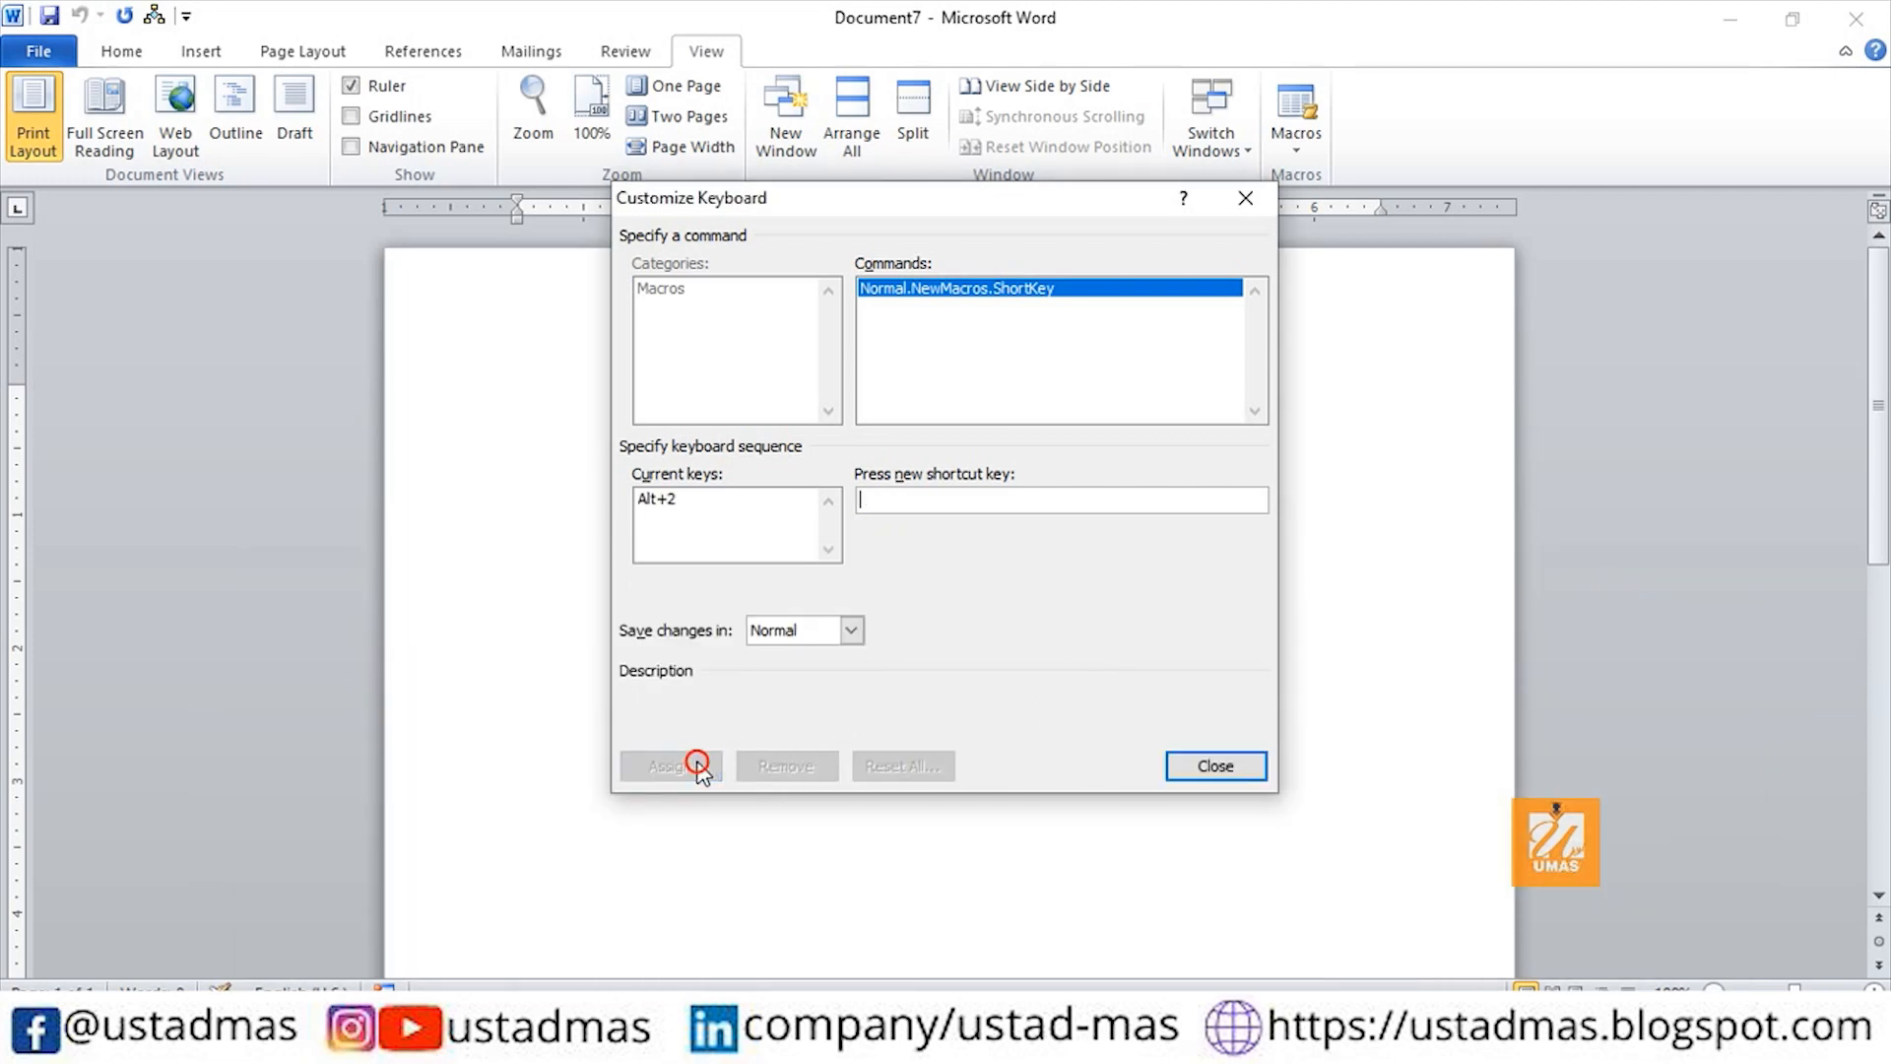
{"action": "left_click", "coordinate": [1249, 766]}
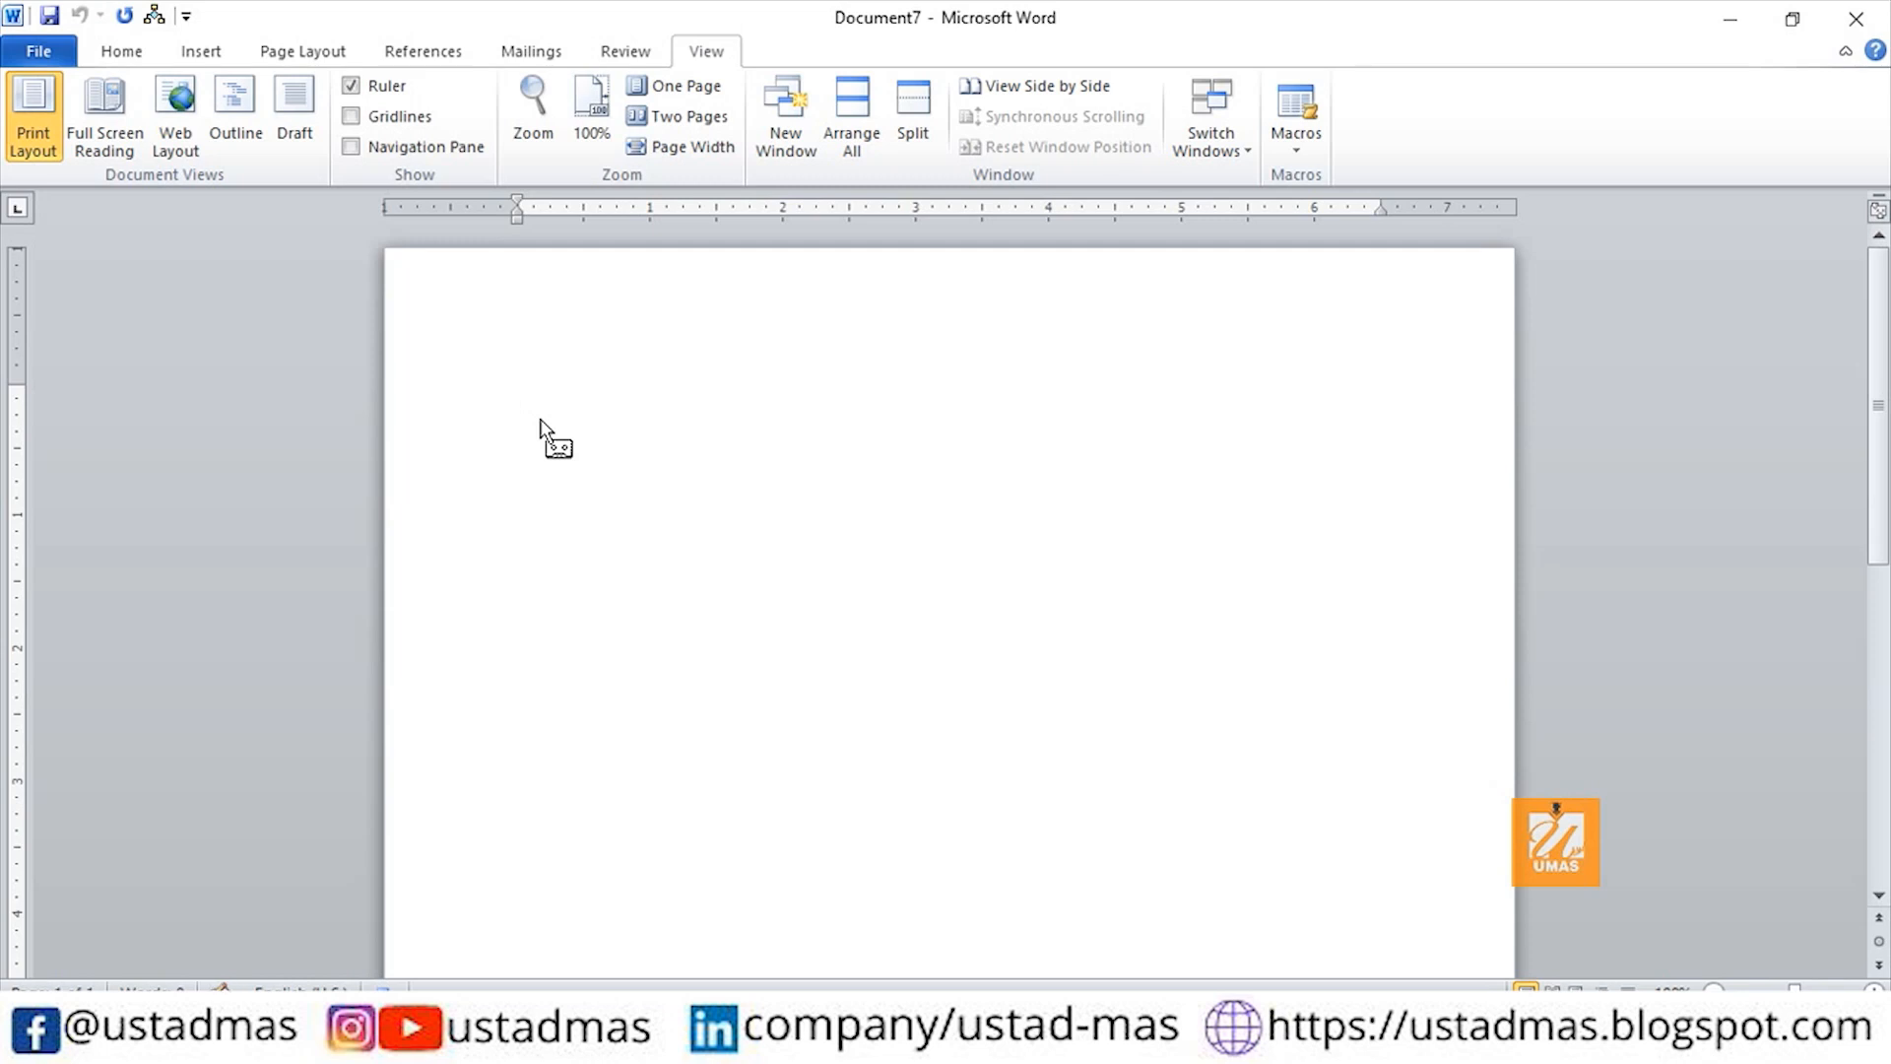
Enter the letter lines "To,", "The Head of Department", "Sub:-", "=rand(2)" and "Thanks." as separate paragraphs, and stop the macro recording.
{"action": "type", "text": "To,"}
{"action": "key", "text": "Return"}
{"action": "type", "text": "The Head of Department"}
{"action": "key", "text": "Return"}
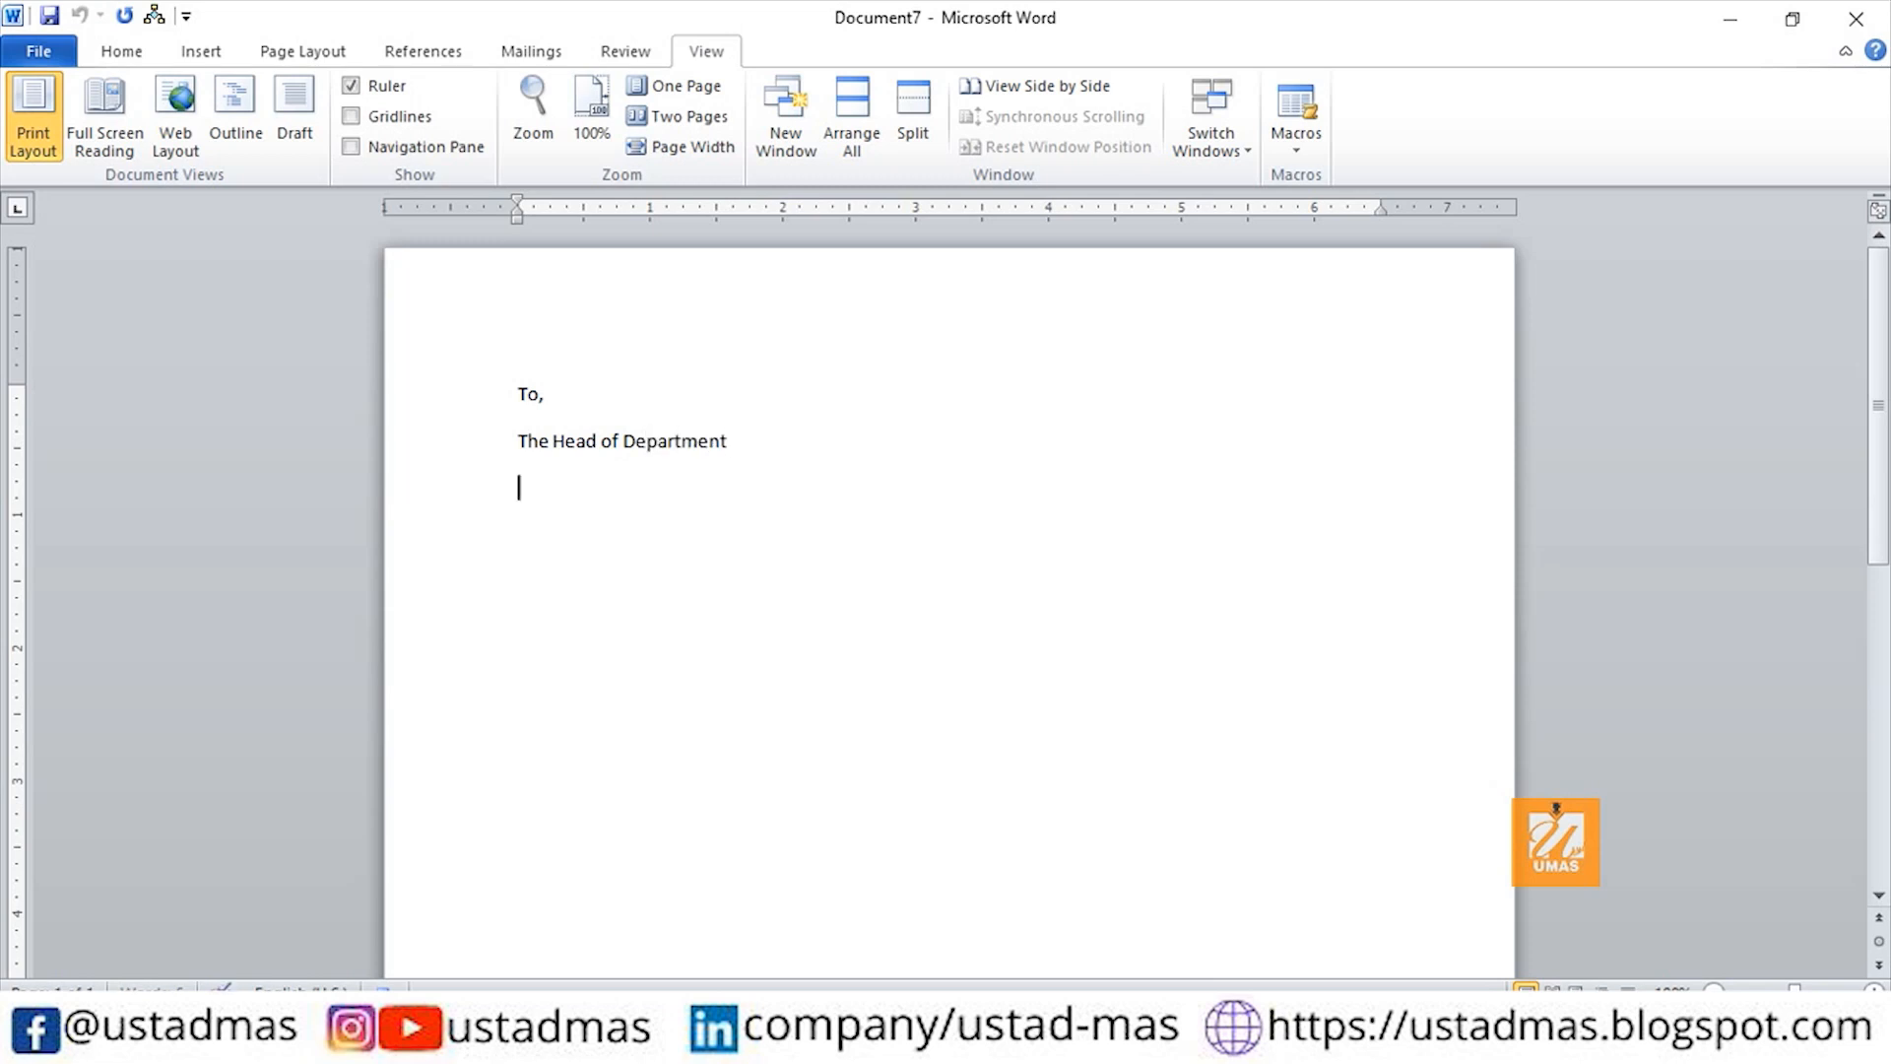
{"action": "type", "text": "Sub:-"}
{"action": "key", "text": "Return"}
{"action": "type", "text": "=rand(2"}
{"action": "type", "text": ")"}
{"action": "type", "text": "2"}
{"action": "type", "text": "Thanks"}
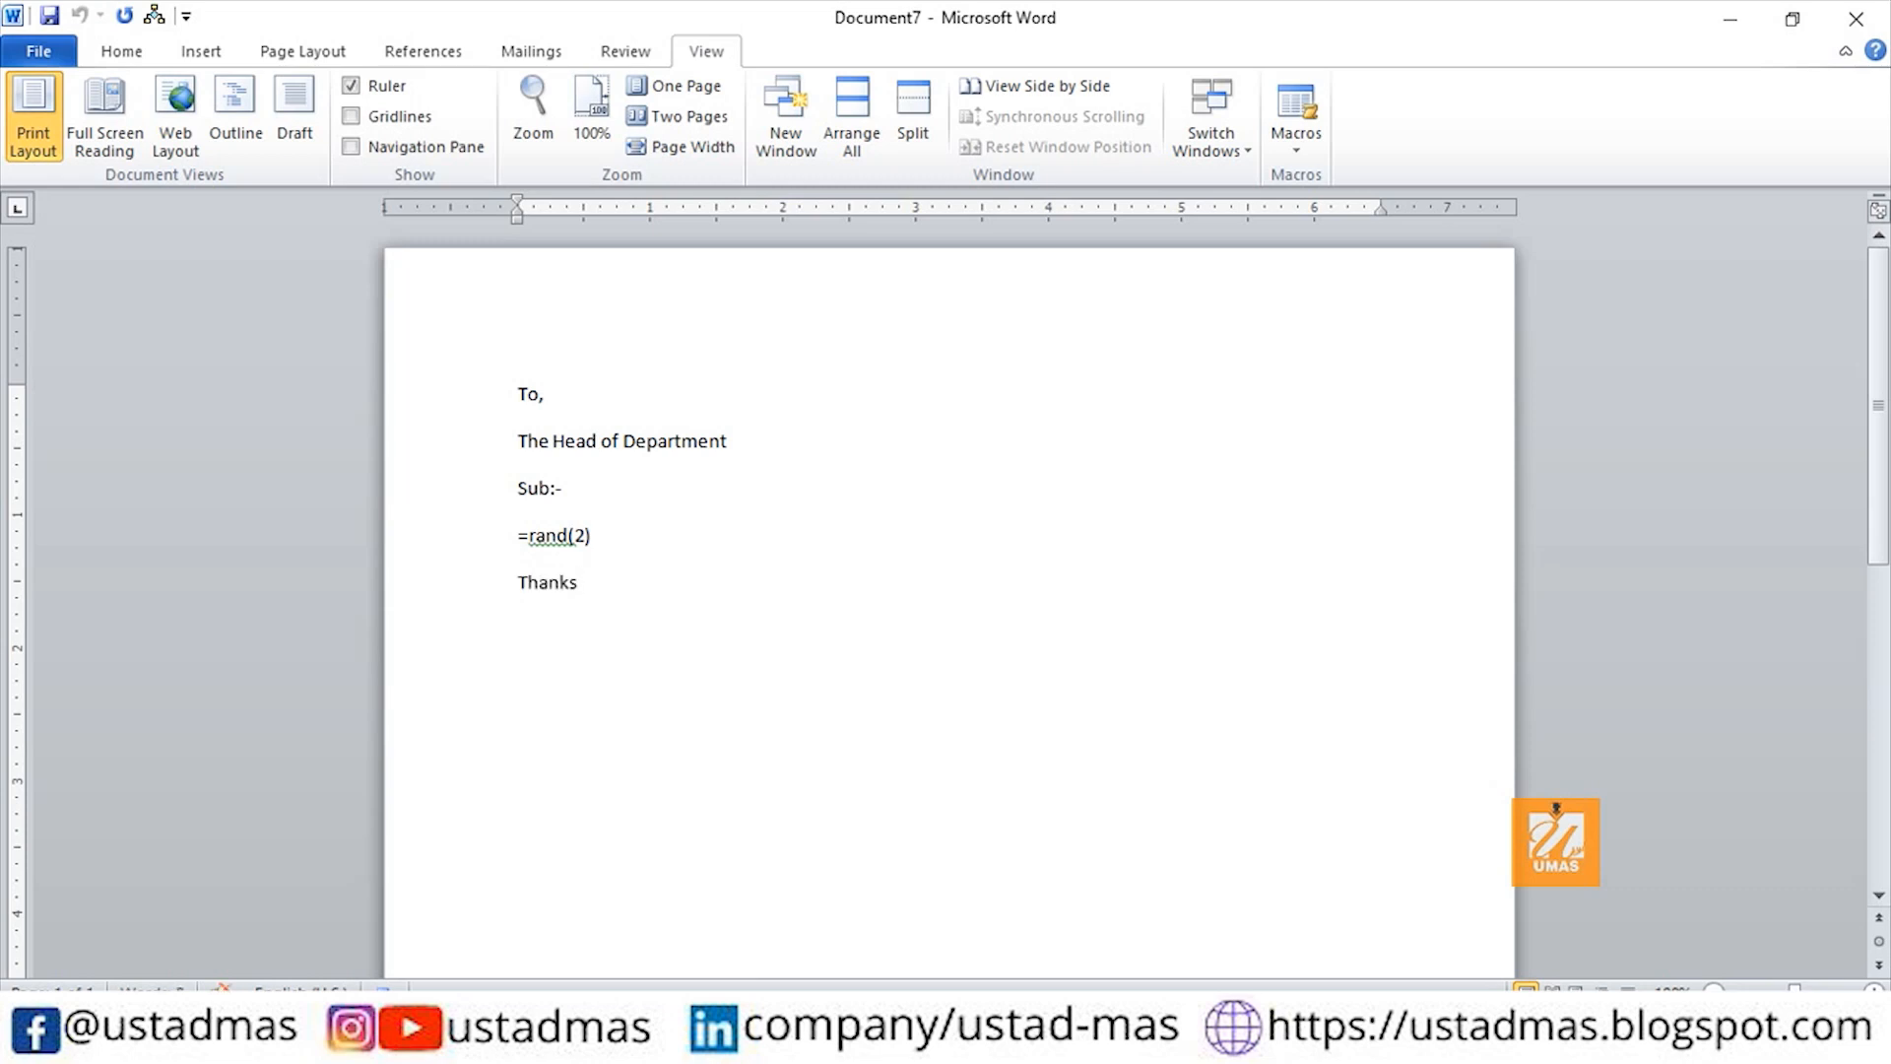
{"action": "type", "text": "."}
{"action": "left_click", "coordinate": [1297, 167]}
{"action": "left_click", "coordinate": [1316, 221]}
Run the letter macro with its Alt+2 shortcut in a new blank document and expand the =rand(2) line into sample text.
{"action": "key", "text": "ctrl+n"}
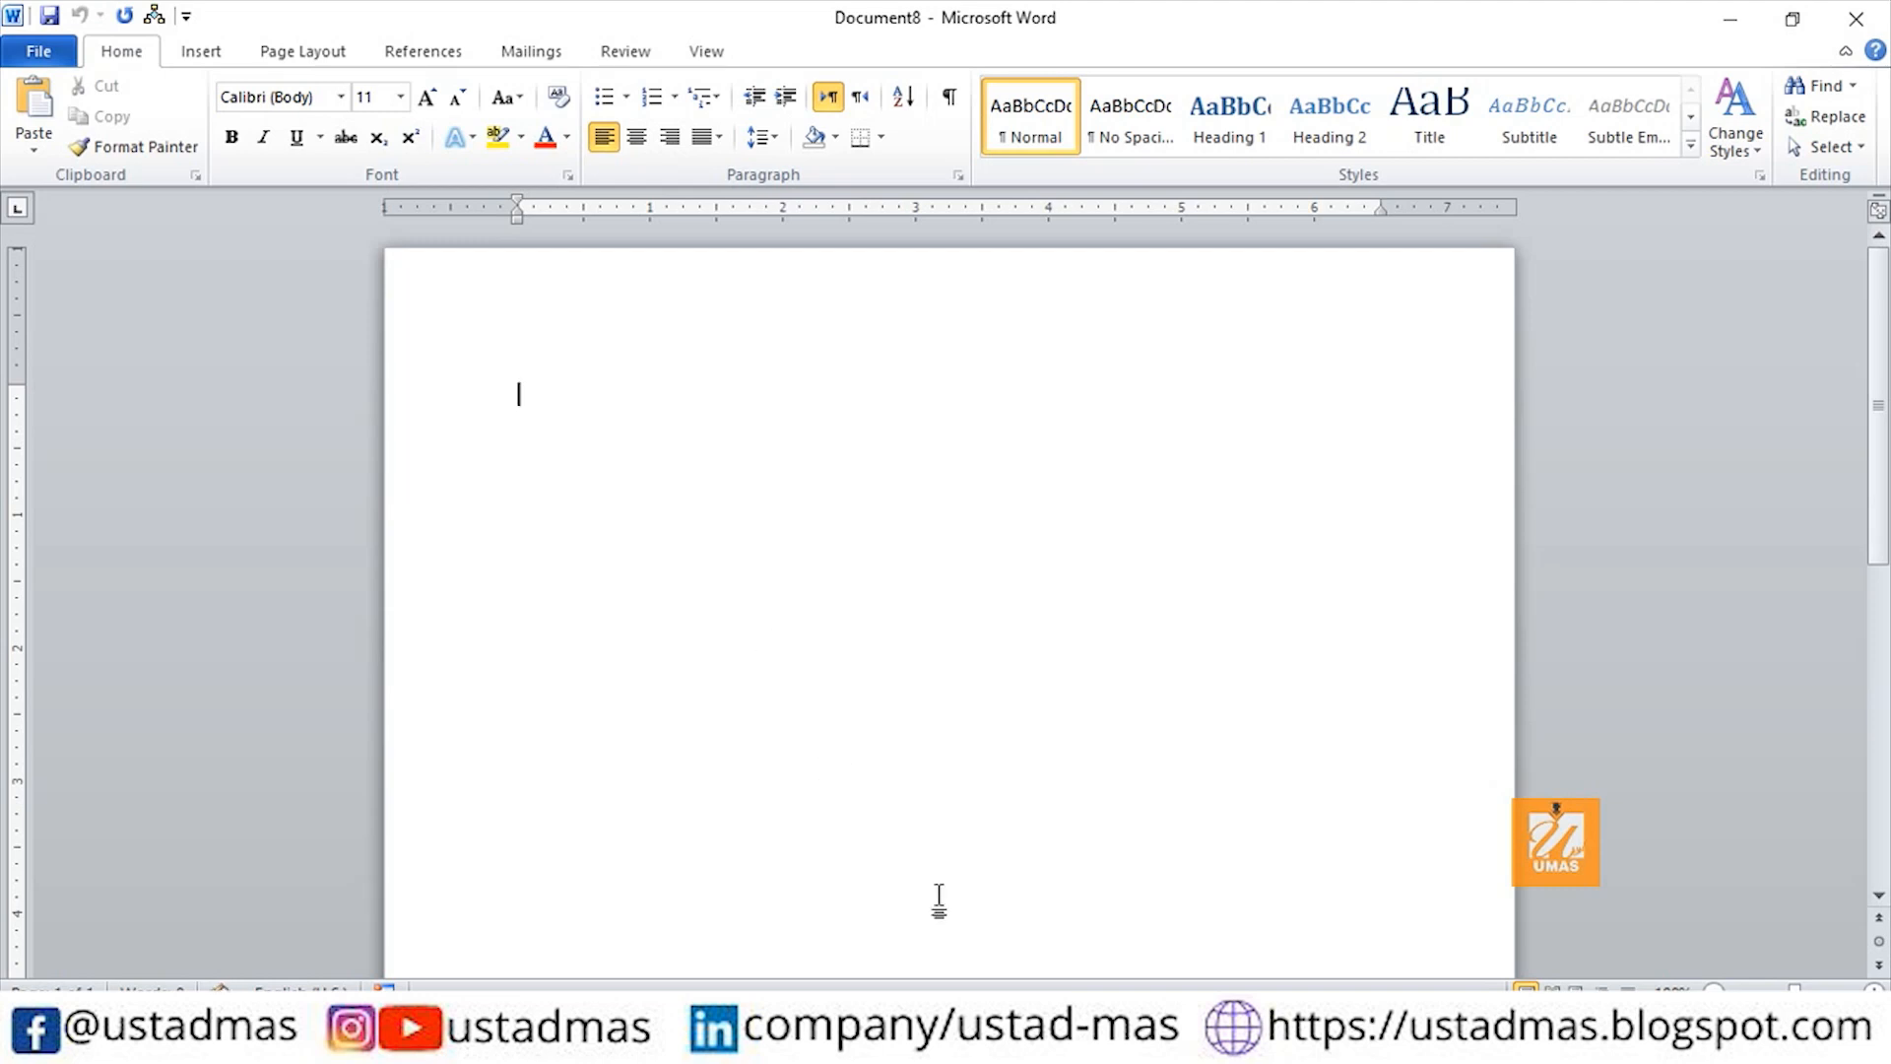
{"action": "left_click", "coordinate": [1142, 1042]}
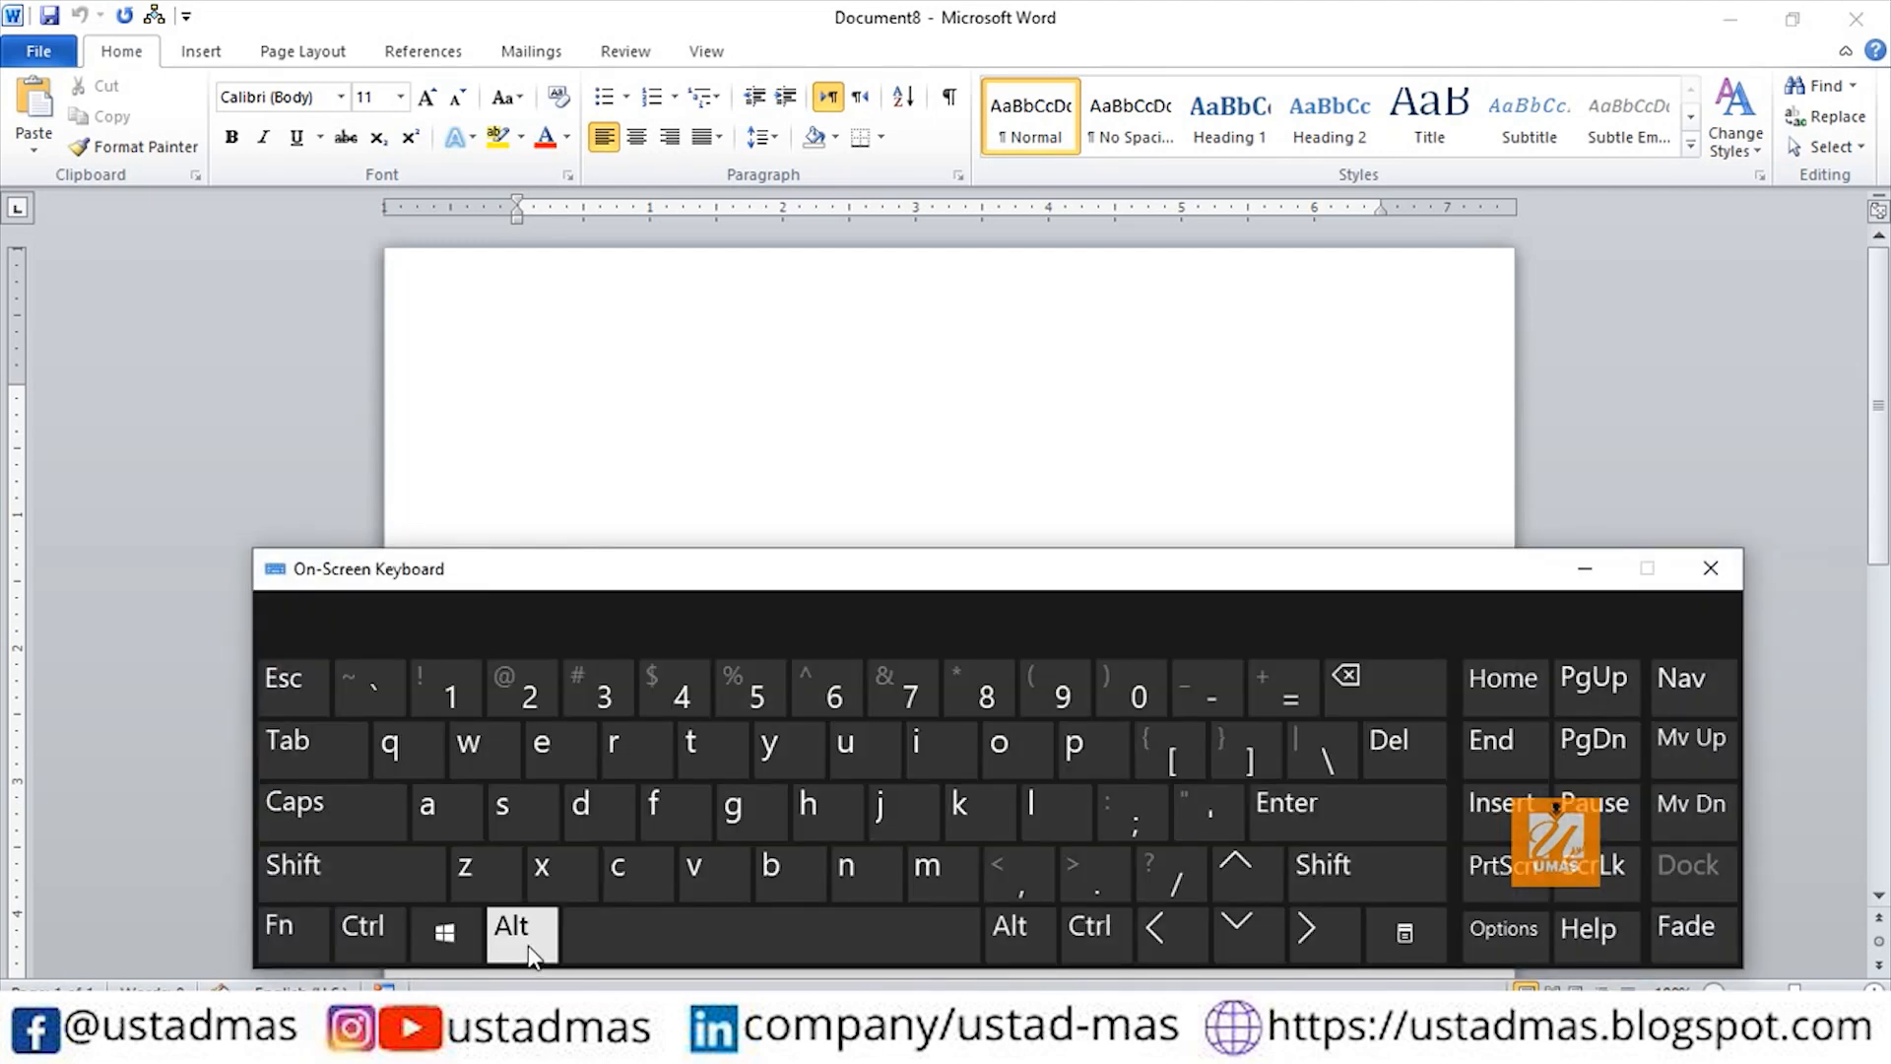
{"action": "left_click", "coordinate": [654, 451]}
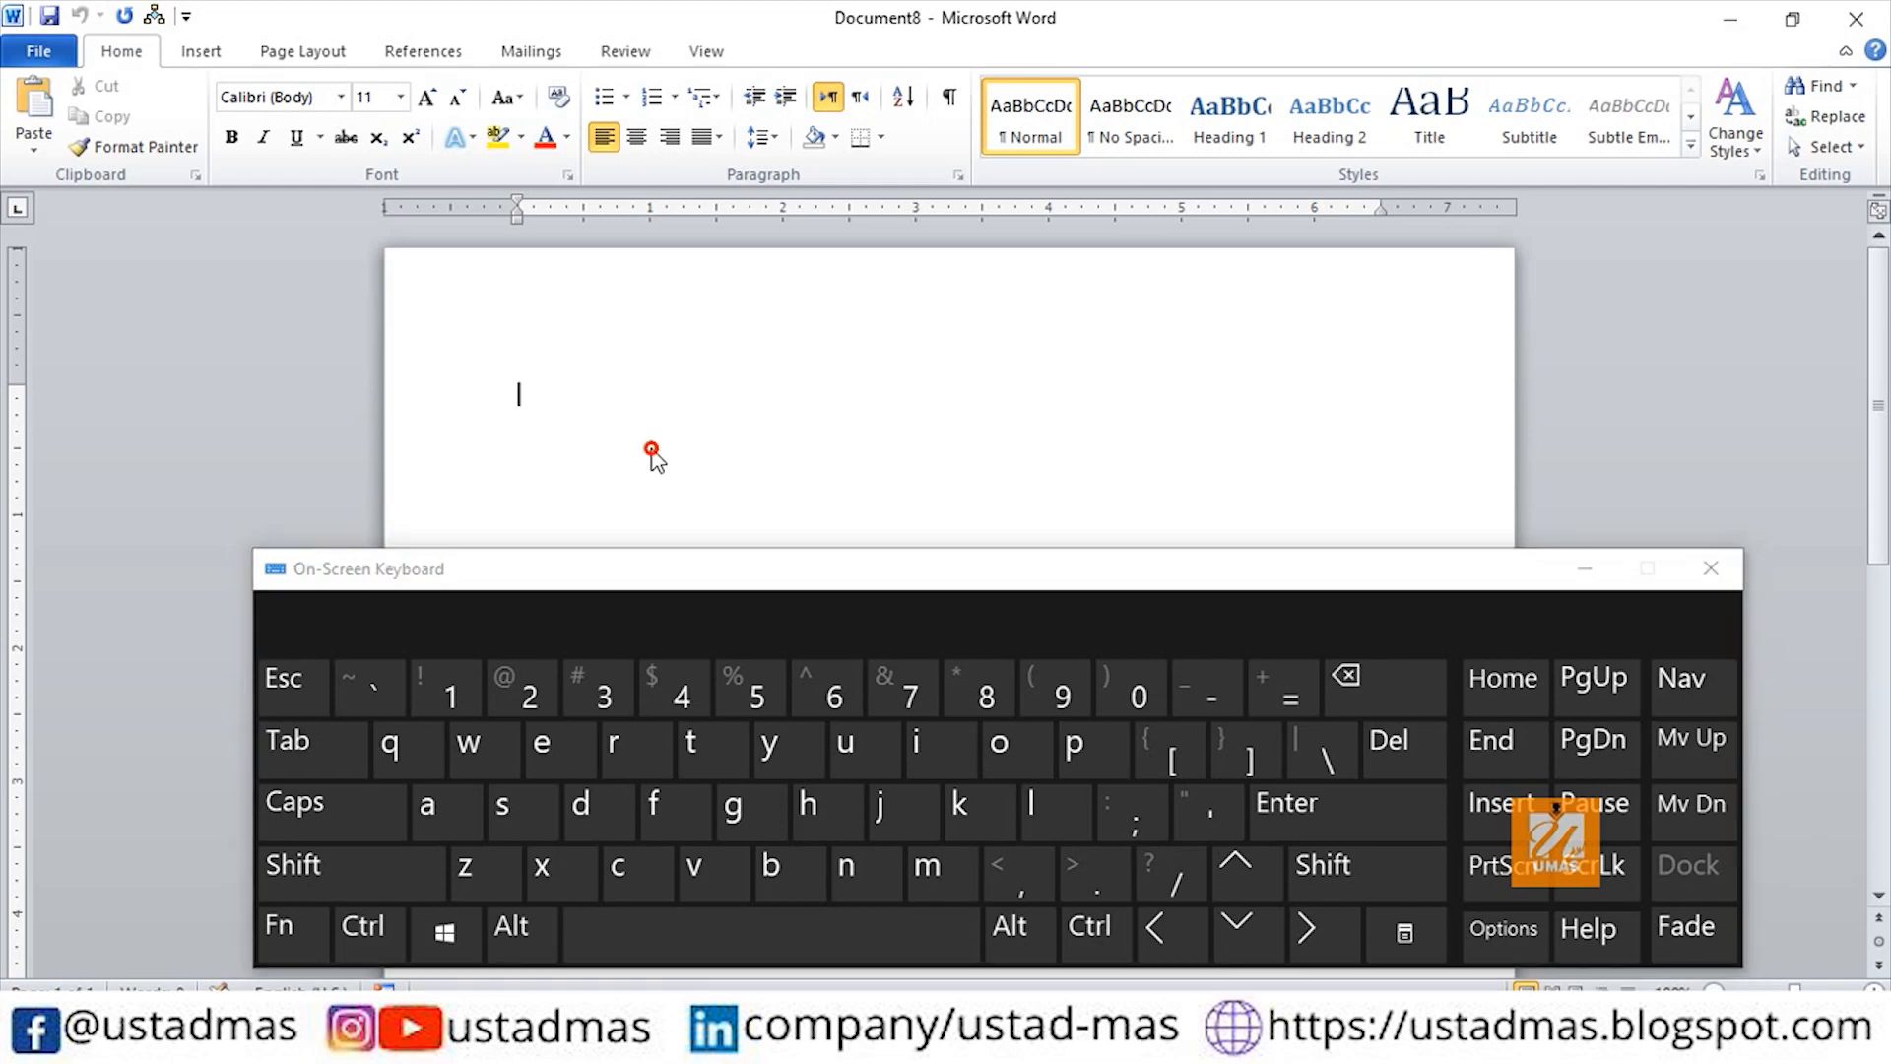
{"action": "left_click", "coordinate": [513, 952]}
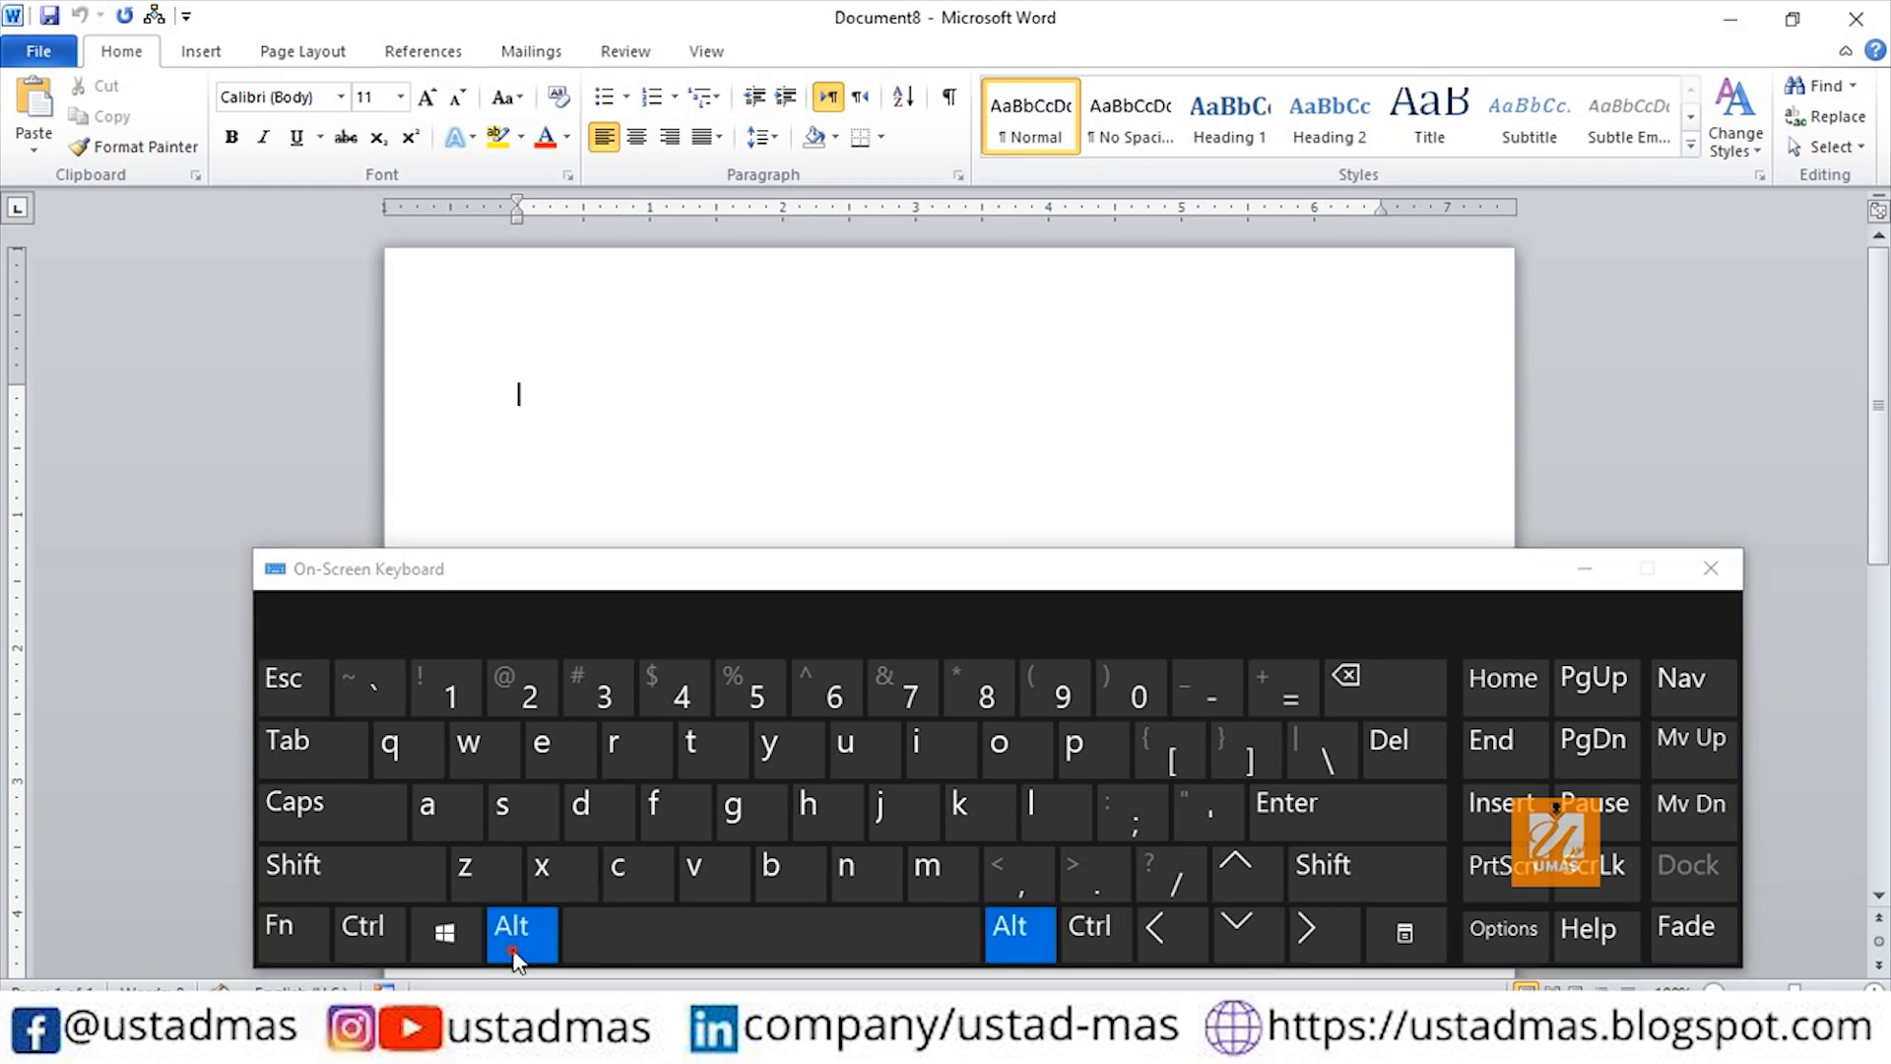
{"action": "left_click", "coordinate": [533, 687]}
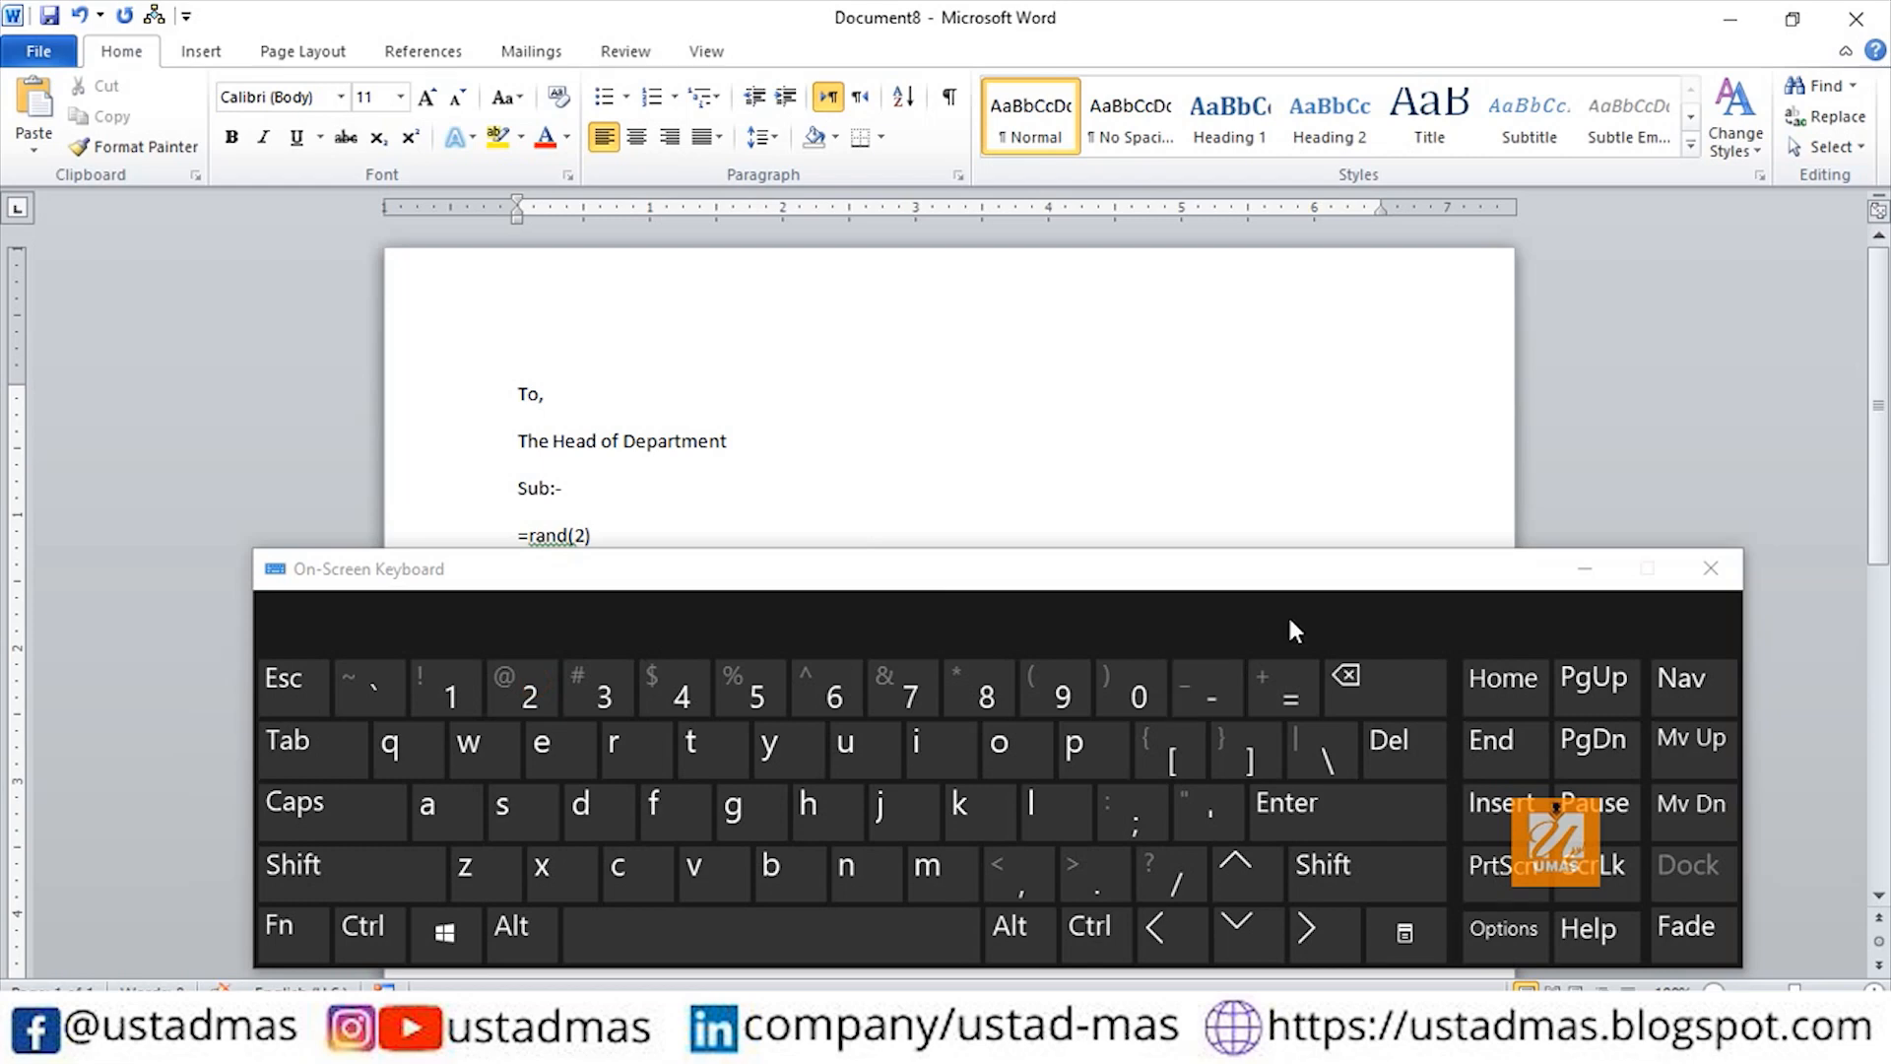
{"action": "left_click", "coordinate": [1587, 569]}
{"action": "left_click", "coordinate": [599, 538]}
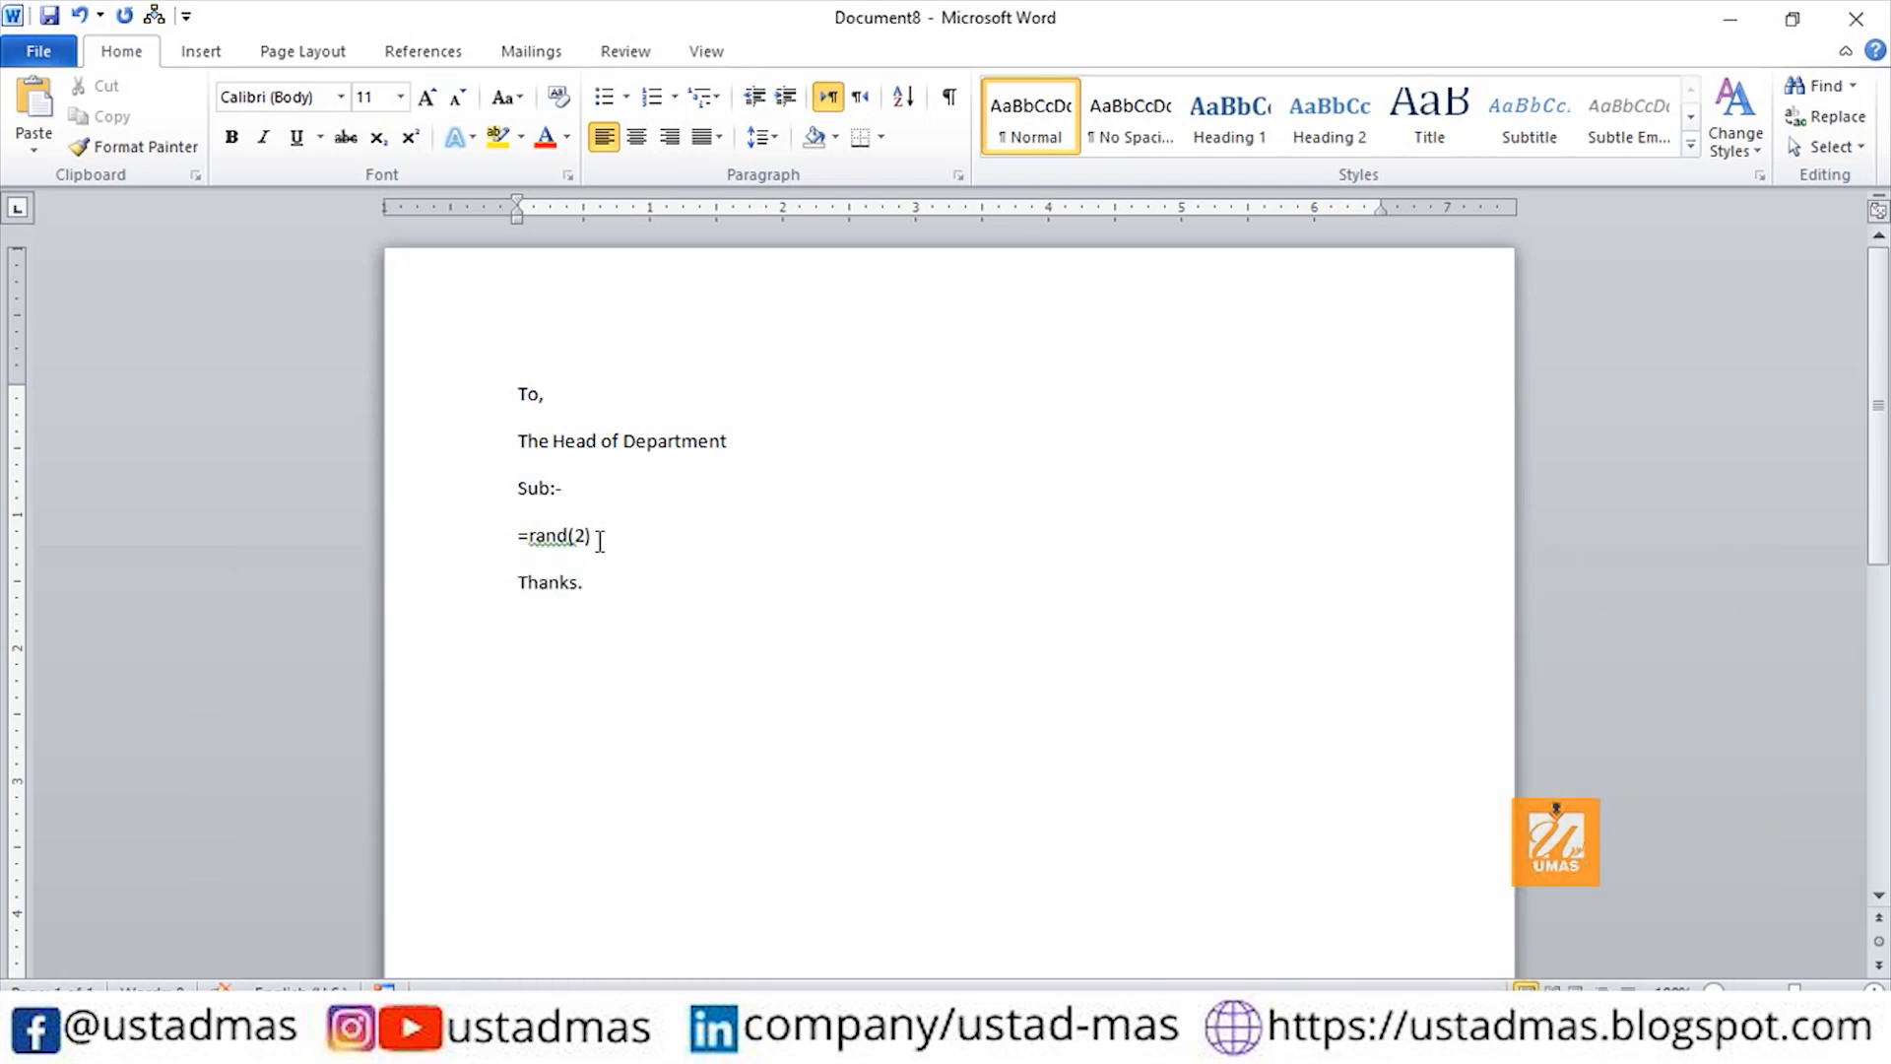
{"action": "key", "text": "Return"}
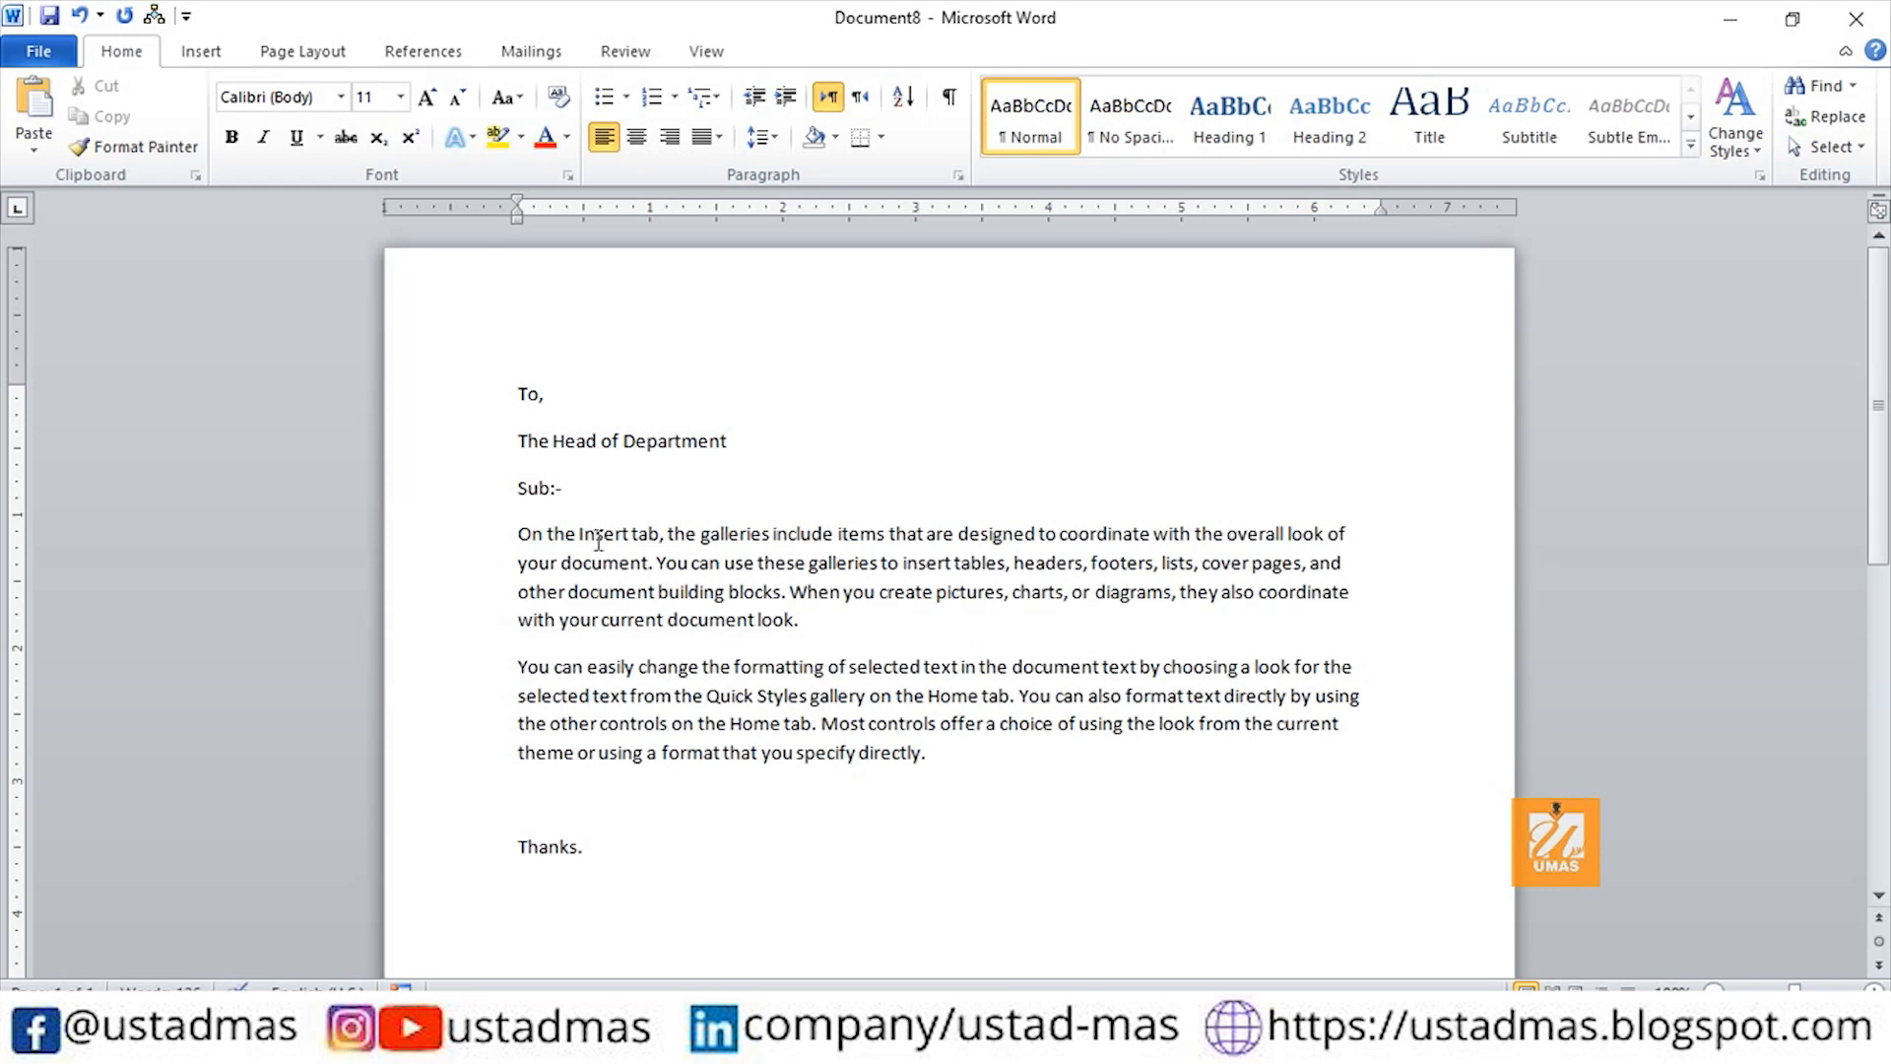
Open the list of macro commands for the current document.
{"action": "left_click", "coordinate": [706, 52]}
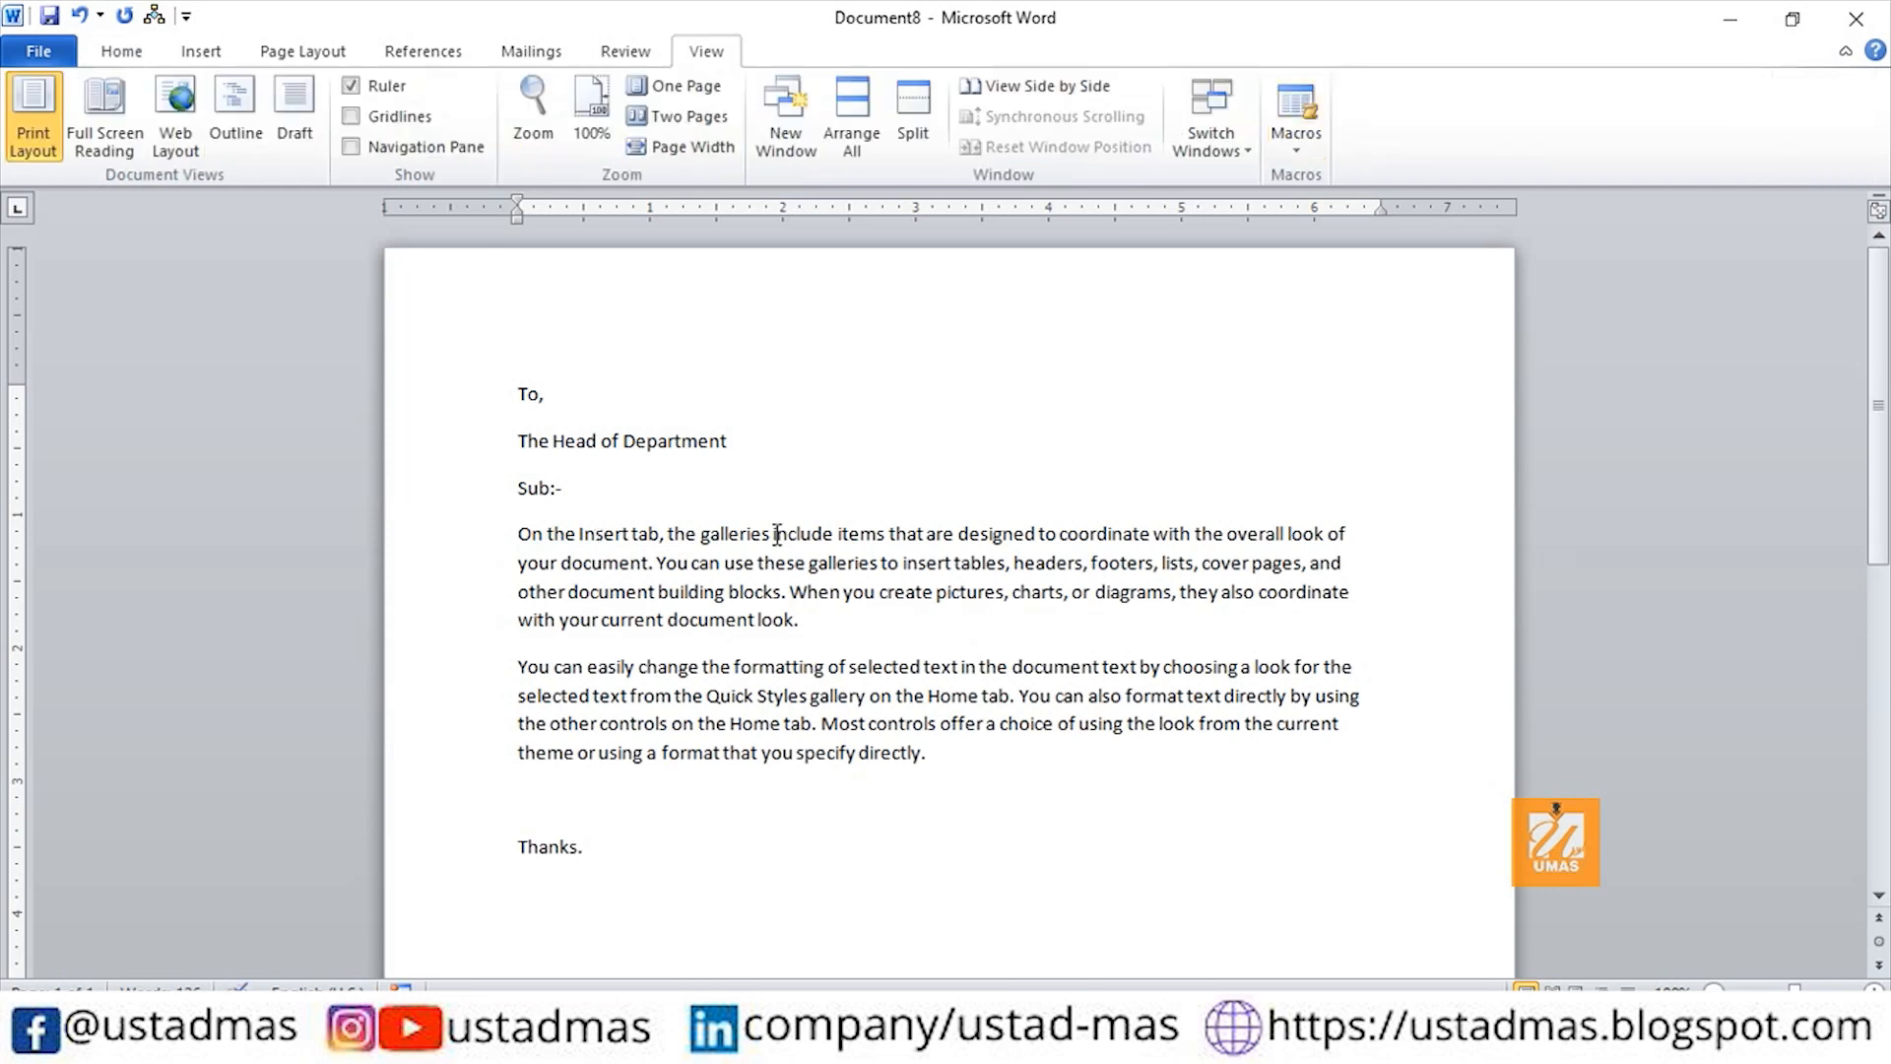
{"action": "left_click", "coordinate": [1309, 149]}
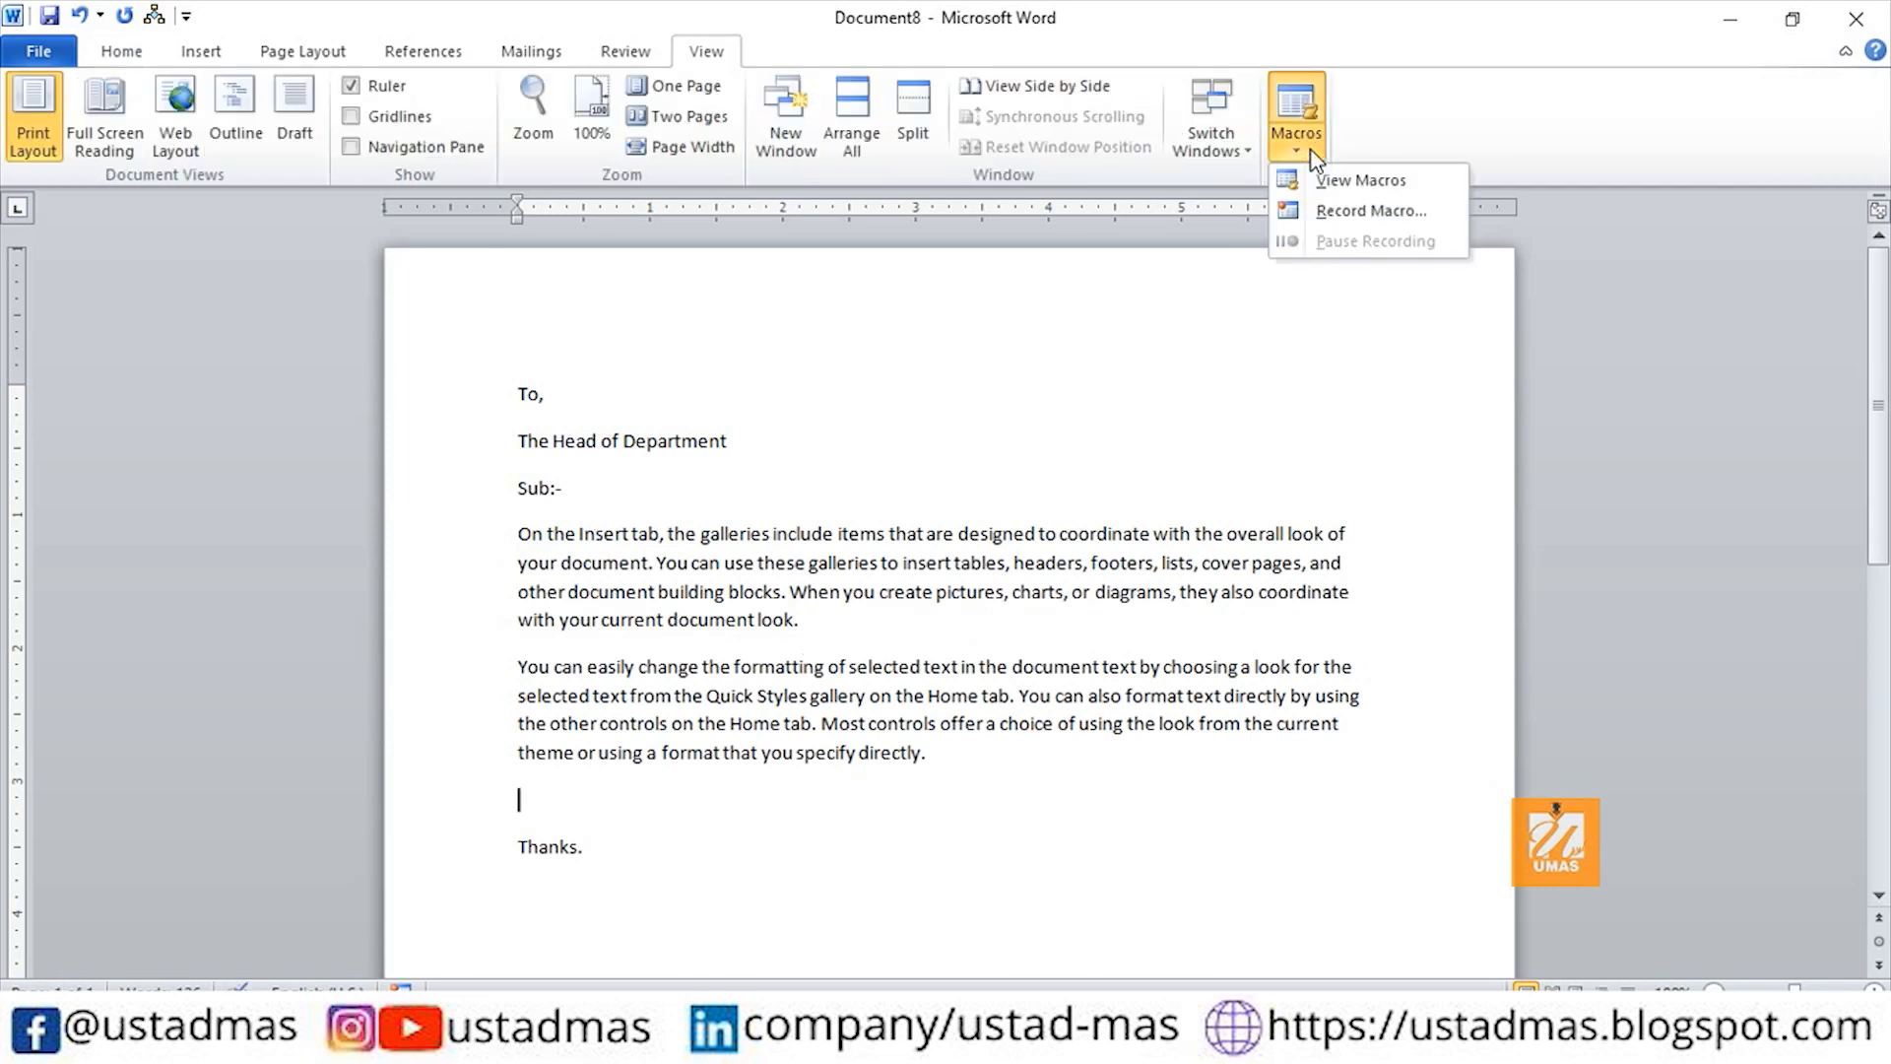